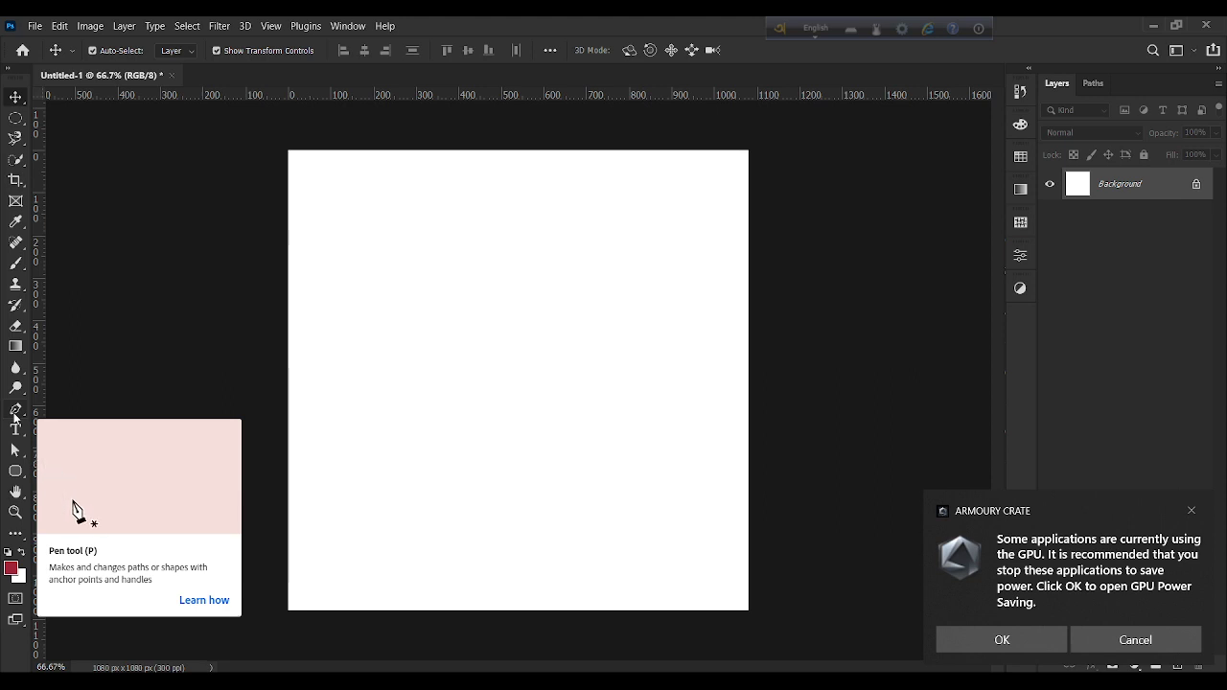
Dismiss the Armoury Crate GPU notification and activate the Pen tool.
{"action": "left_click", "coordinate": [14, 415]}
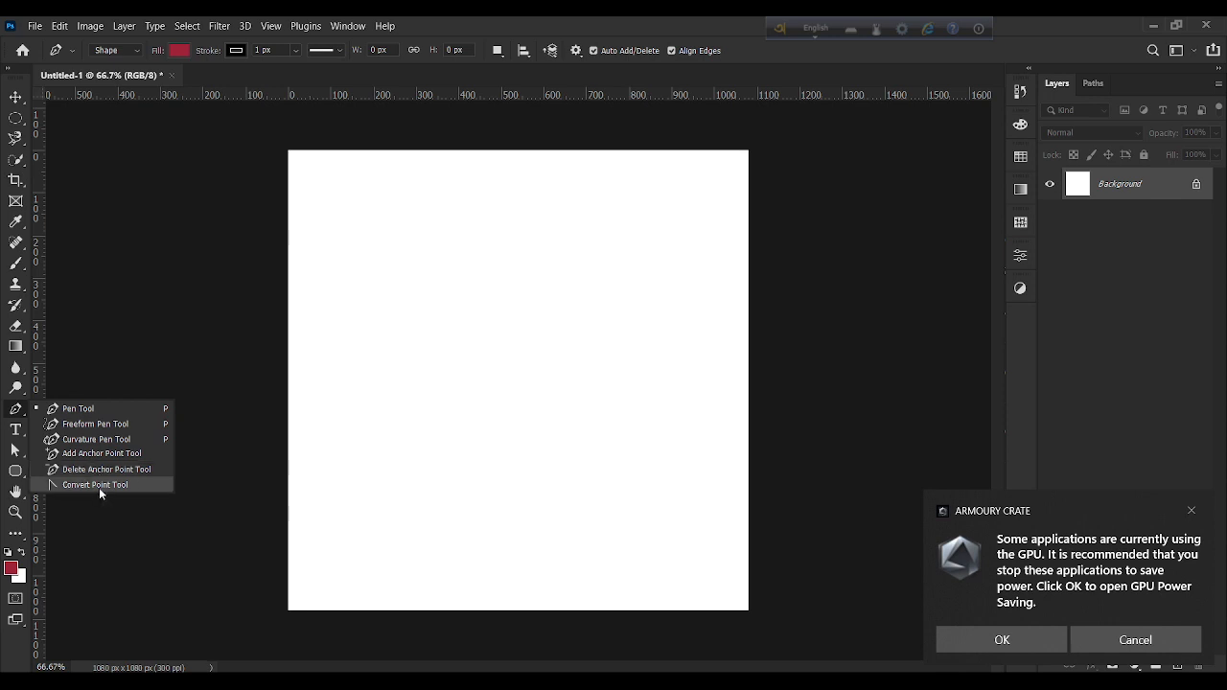
{"action": "left_click", "coordinate": [1132, 641]}
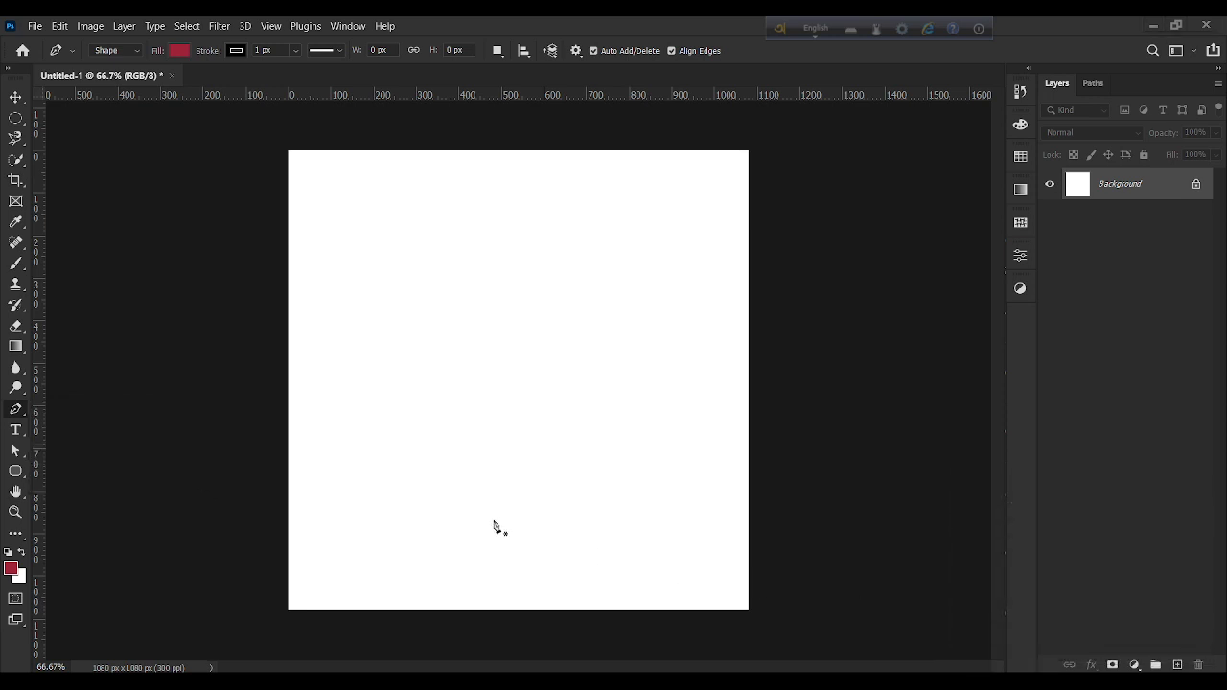
{"action": "right_click", "coordinate": [17, 412]}
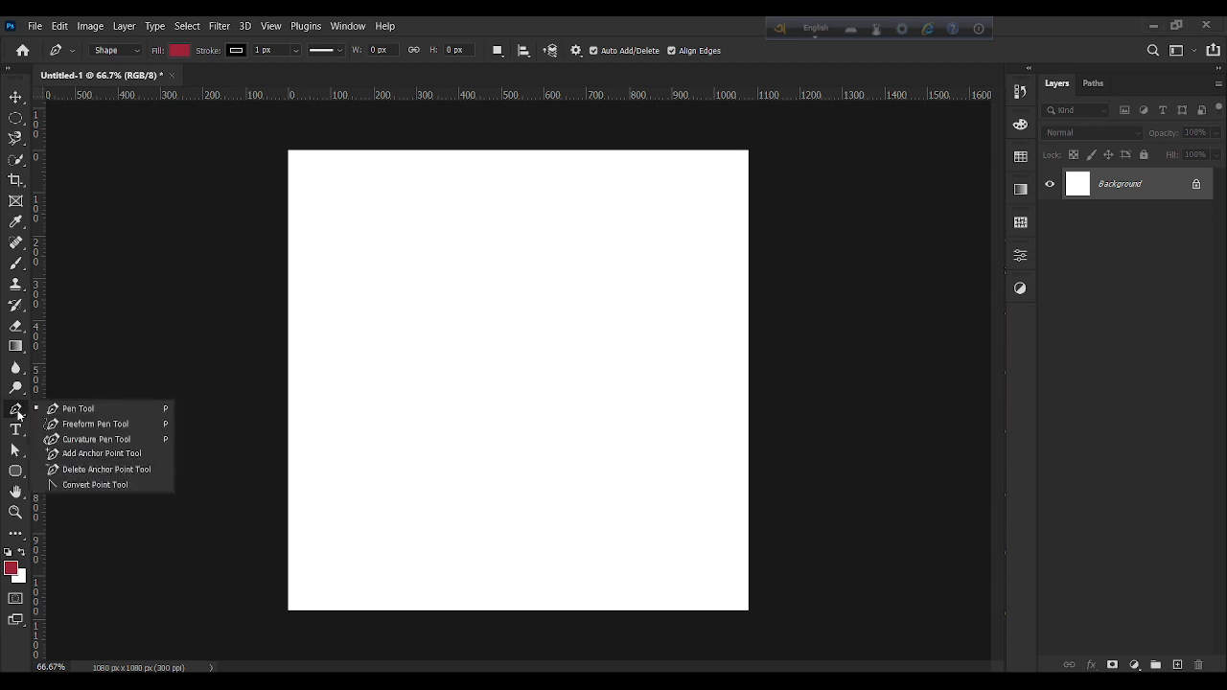
{"action": "left_click", "coordinate": [108, 409]}
Draw a closed red shape about 772 × 649 px with straight upper edges, a curved lower side and a curved notch on the left.
{"action": "left_click", "coordinate": [357, 388]}
{"action": "left_click", "coordinate": [404, 283]}
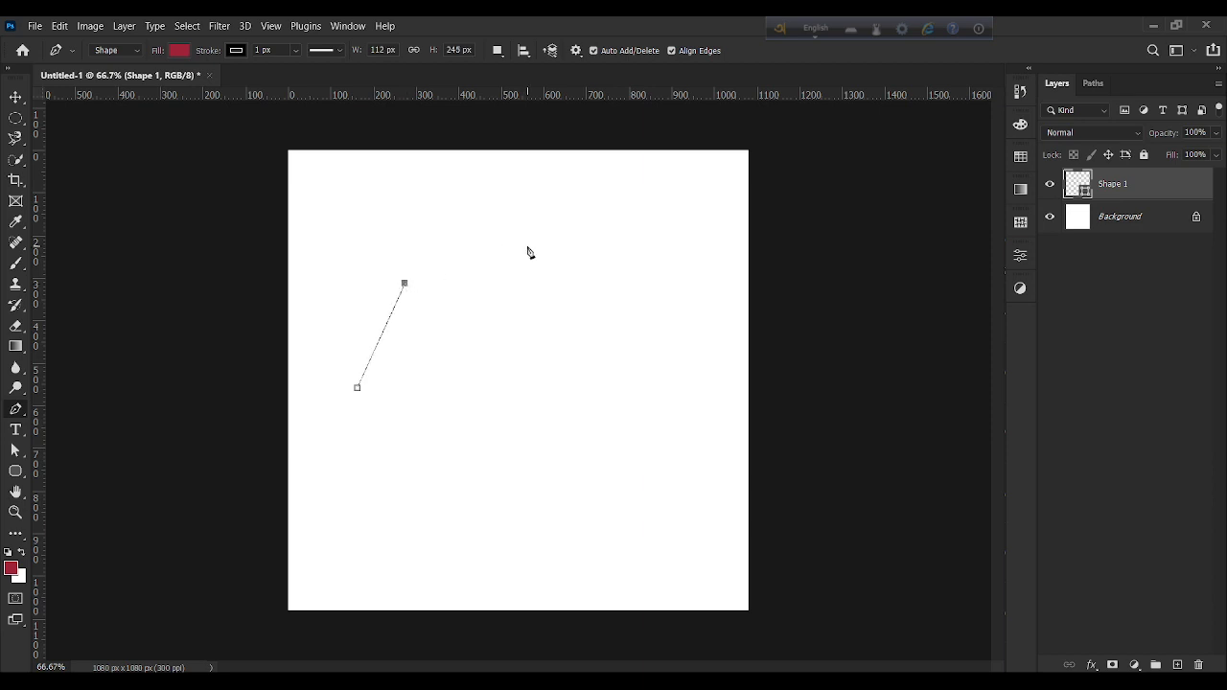
{"action": "left_click", "coordinate": [527, 247]}
{"action": "left_click", "coordinate": [683, 264]}
{"action": "left_click_drag", "start_coordinate": [685, 396], "coordinate": [686, 412]}
{"action": "left_click_drag", "start_coordinate": [624, 500], "coordinate": [593, 518]}
{"action": "left_click_drag", "start_coordinate": [493, 519], "coordinate": [469, 514]}
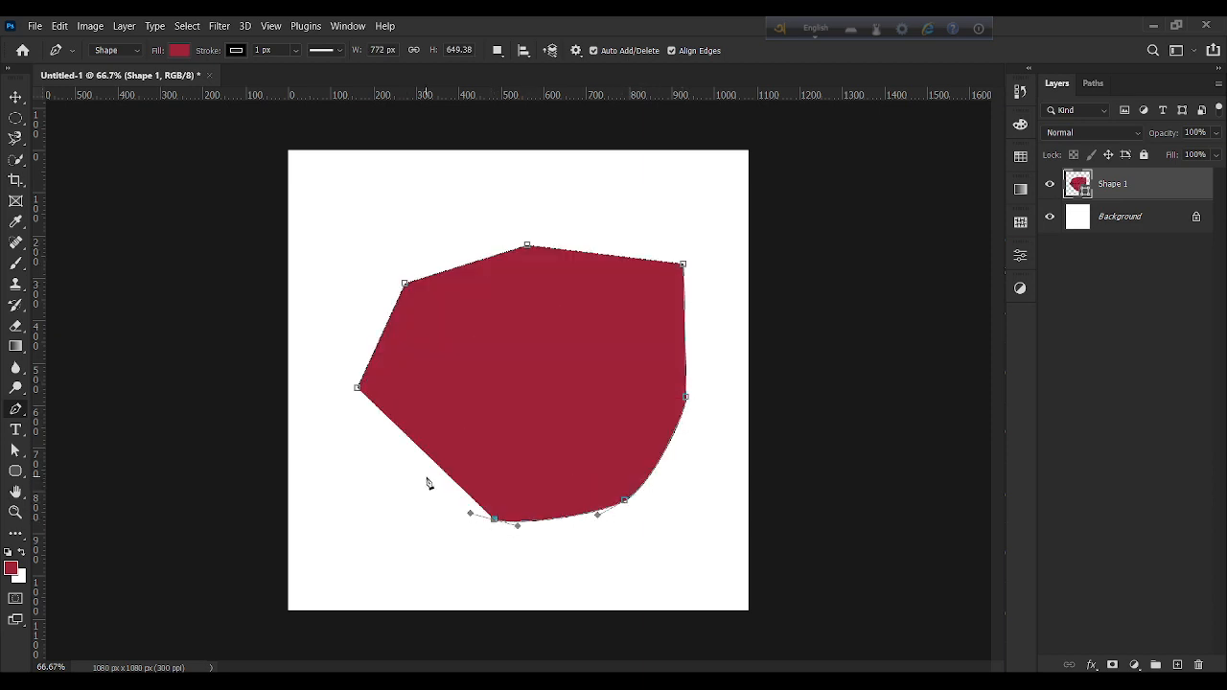
{"action": "left_click_drag", "start_coordinate": [427, 478], "coordinate": [427, 452]}
{"action": "left_click_drag", "start_coordinate": [449, 396], "coordinate": [405, 364]}
{"action": "left_click_drag", "start_coordinate": [386, 371], "coordinate": [362, 392]}
{"action": "left_click", "coordinate": [358, 388]}
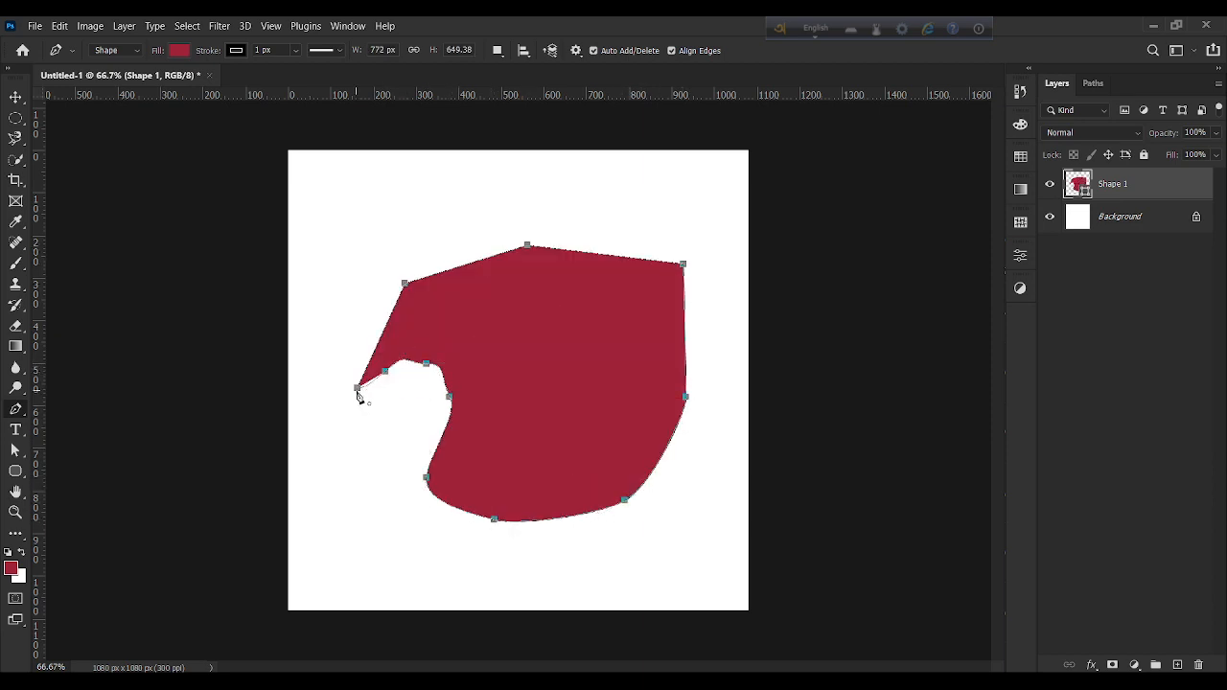
Move the red shape slightly down and to the right on the canvas, and delete it.
{"action": "left_click", "coordinate": [16, 97]}
{"action": "left_click_drag", "start_coordinate": [593, 398], "coordinate": [617, 410]}
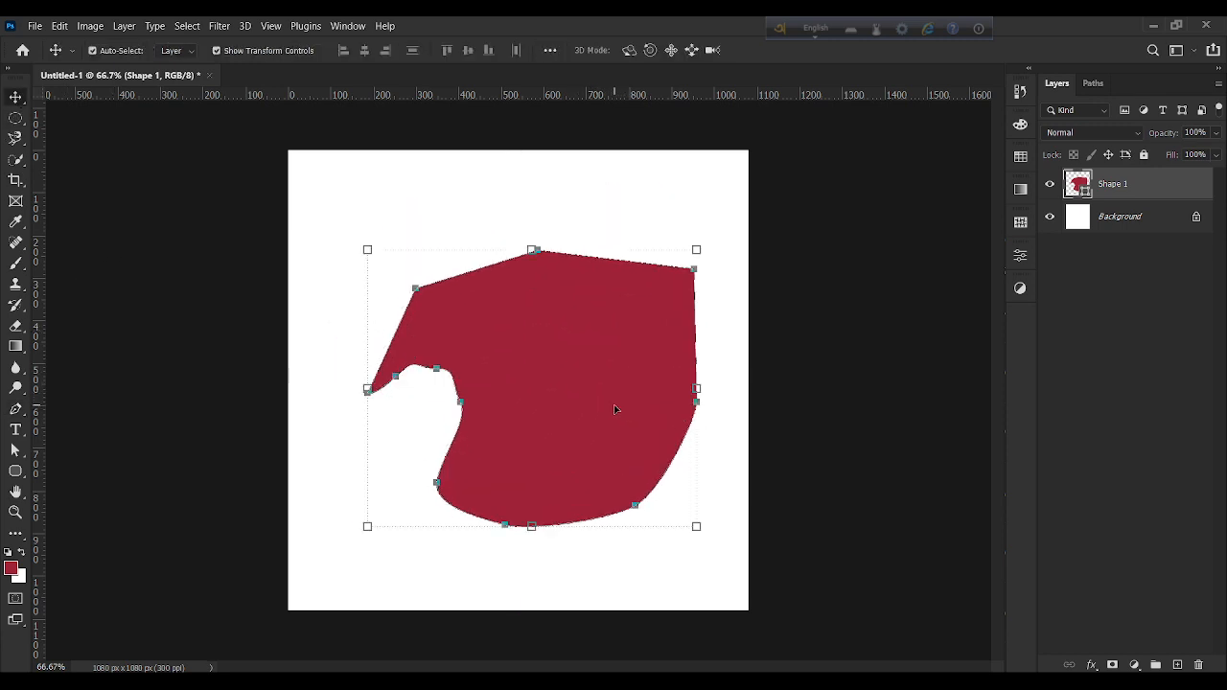
{"action": "key", "text": "Delete"}
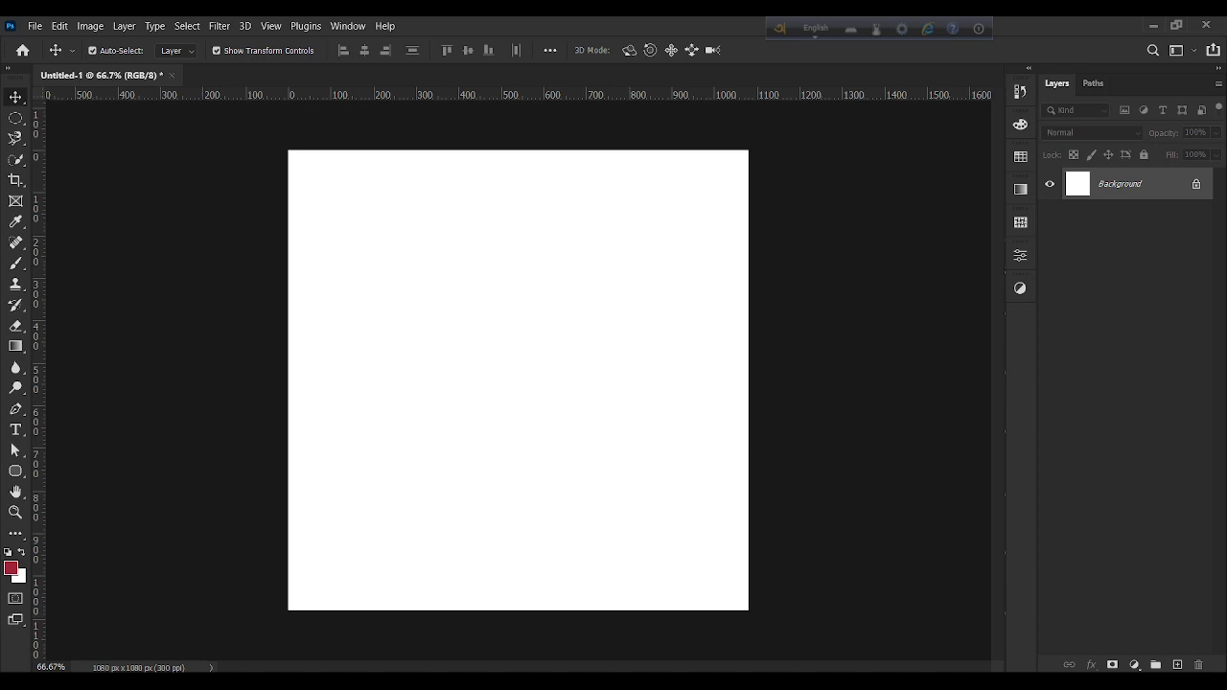
Draw a closed seven-point polygon with straight edges using the Pen tool, about 753 × 579 px, notched along its upper and lower sides.
{"action": "left_click", "coordinate": [15, 409]}
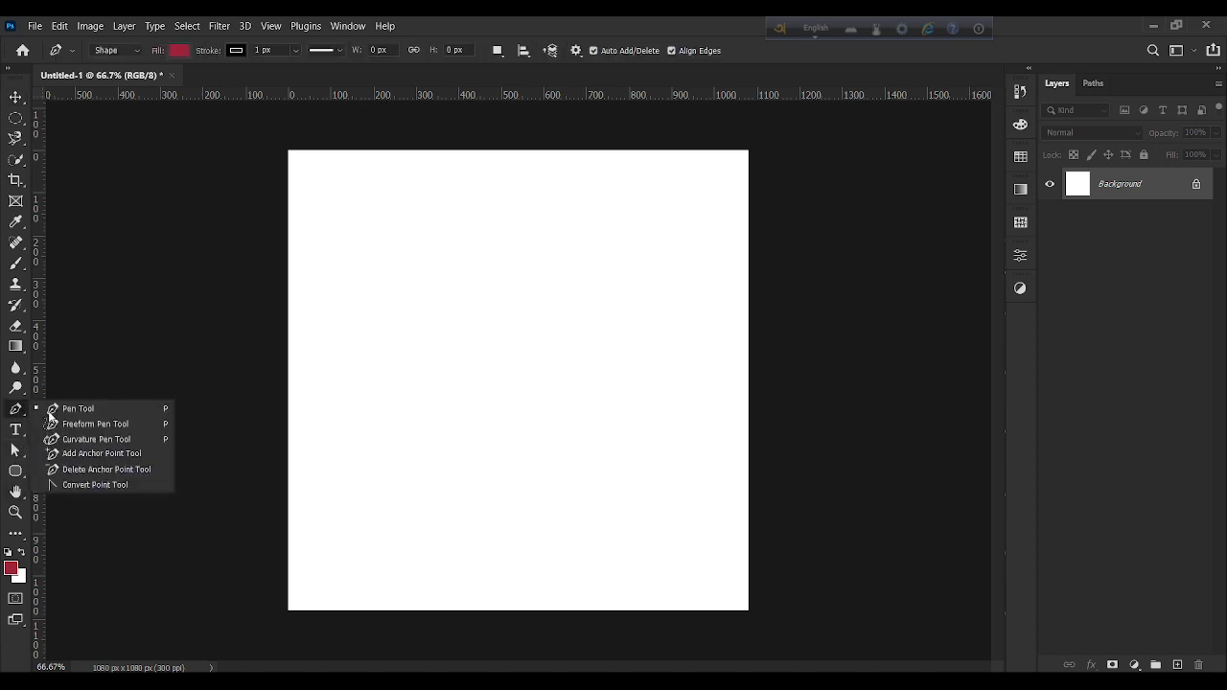
{"action": "left_click", "coordinate": [67, 414]}
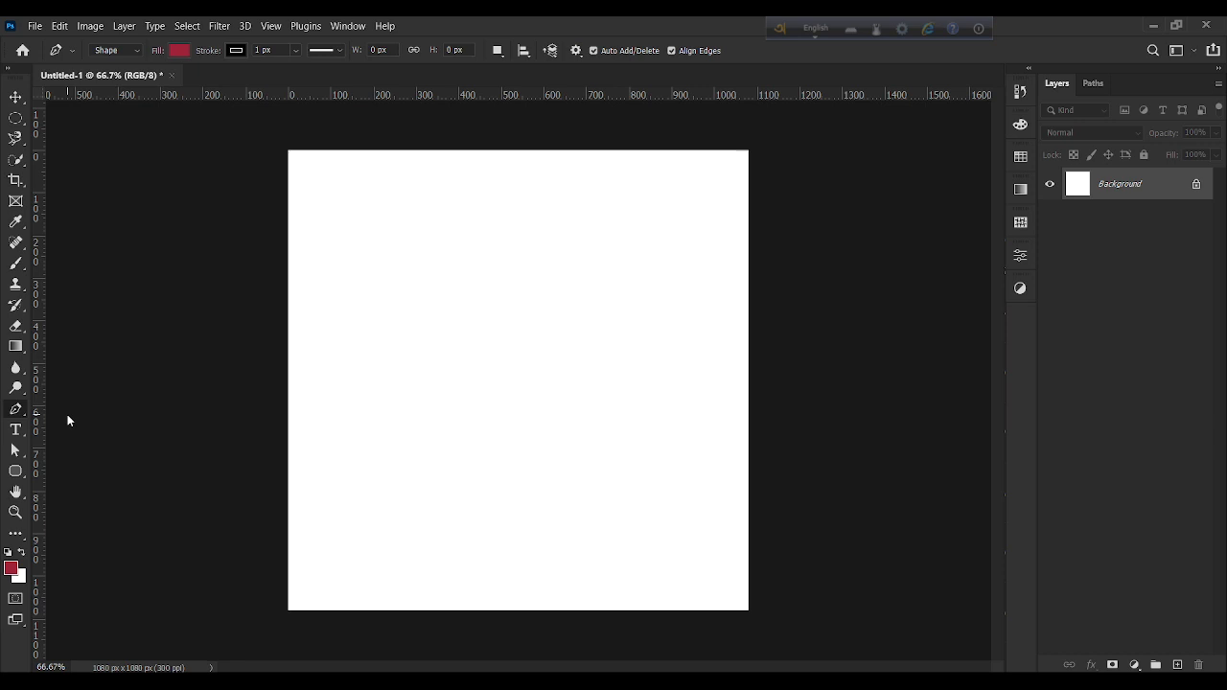
{"action": "left_click", "coordinate": [383, 392]}
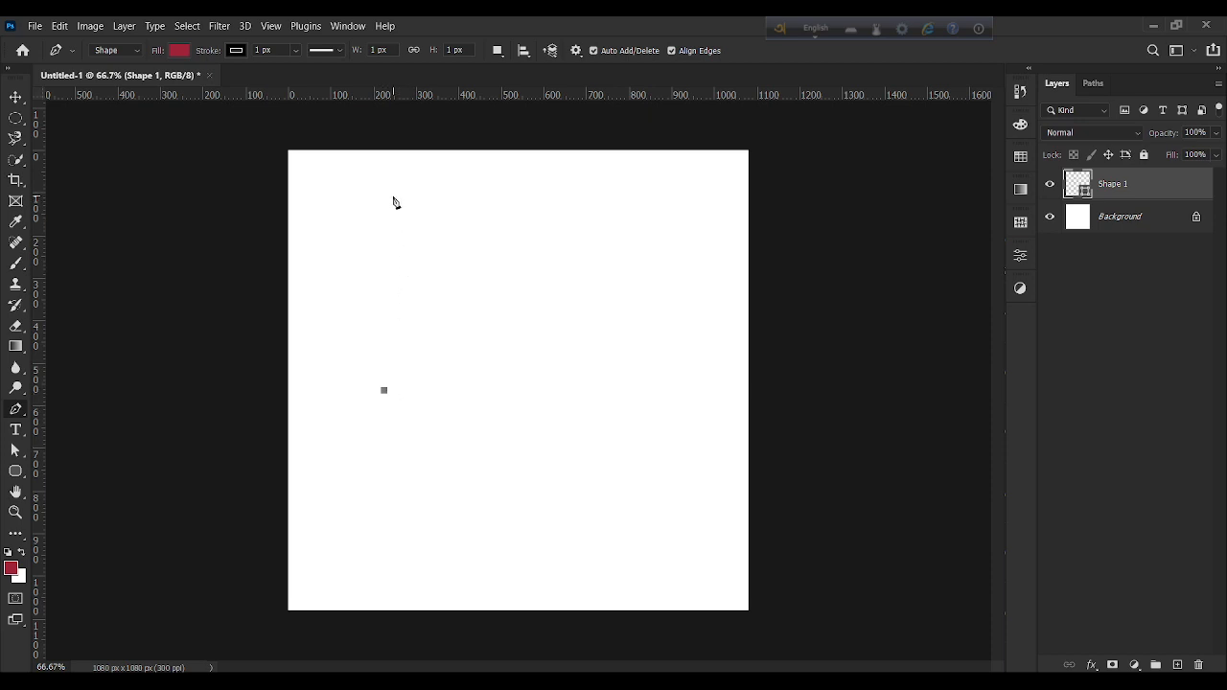
{"action": "left_click", "coordinate": [450, 201]}
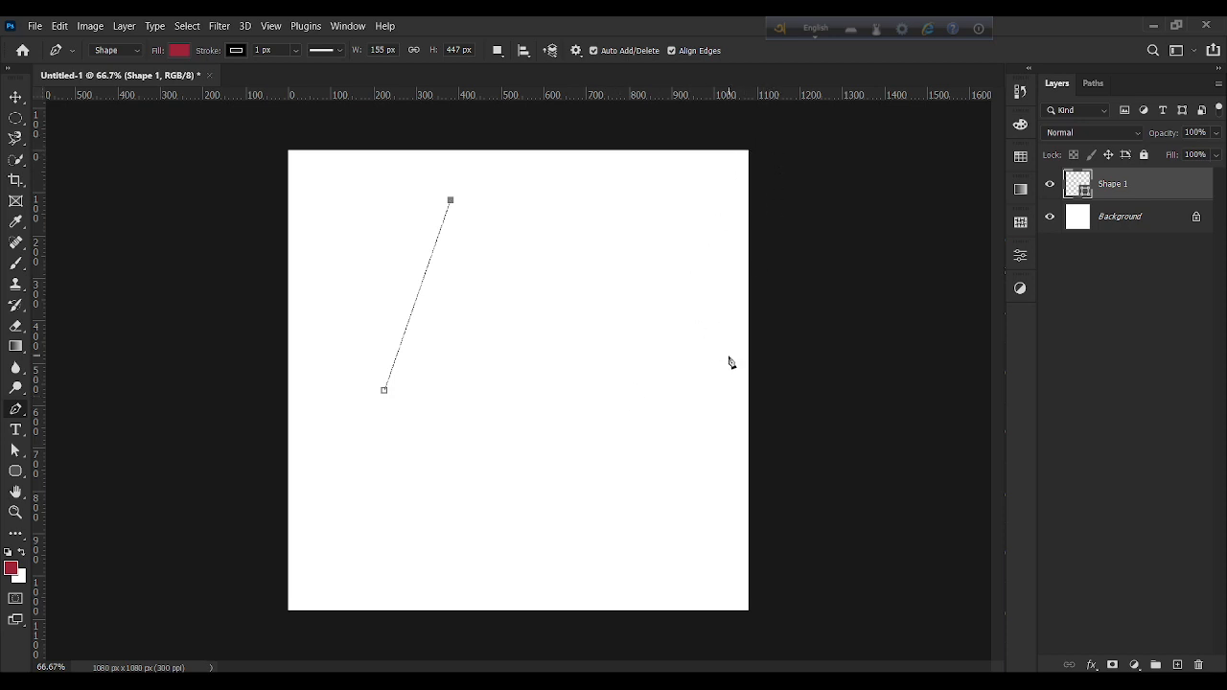
{"action": "left_click", "coordinate": [585, 272]}
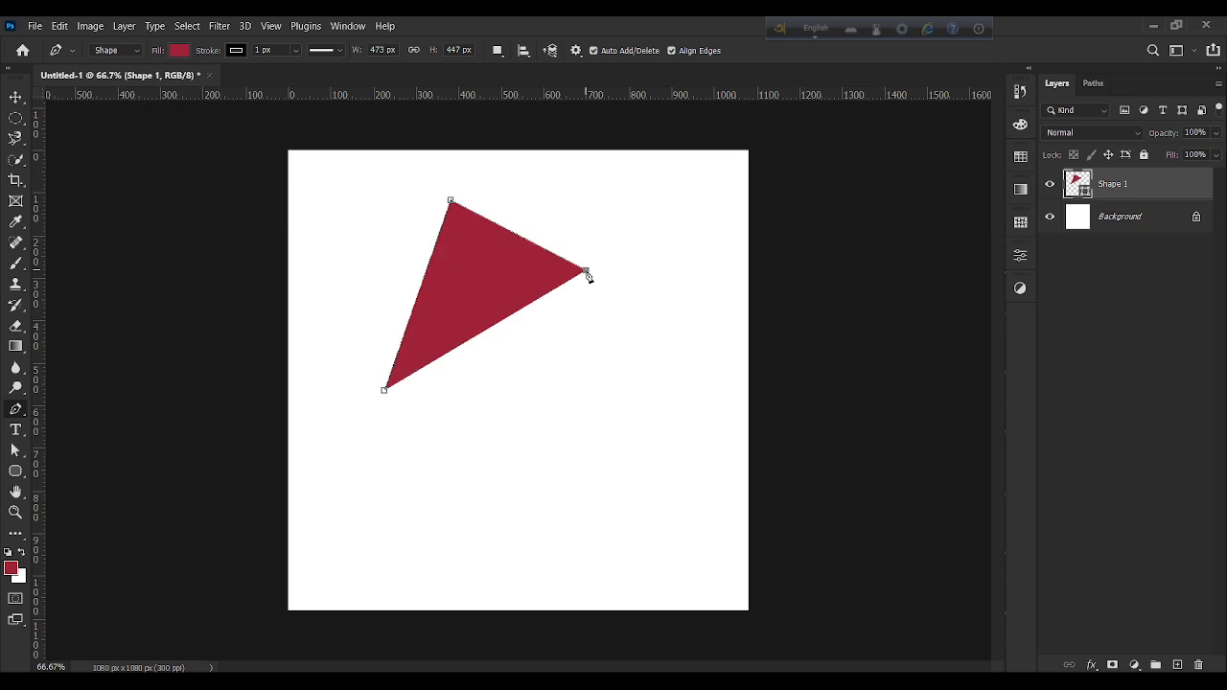
{"action": "left_click", "coordinate": [674, 196]}
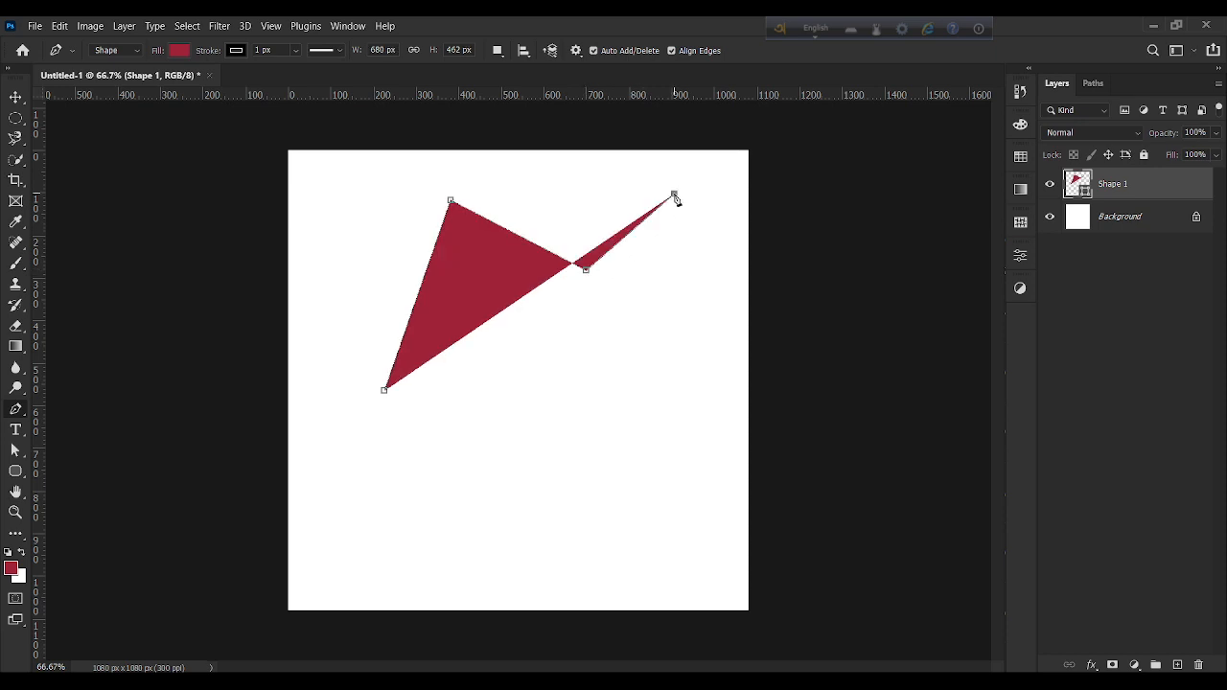
{"action": "left_click", "coordinate": [705, 397]}
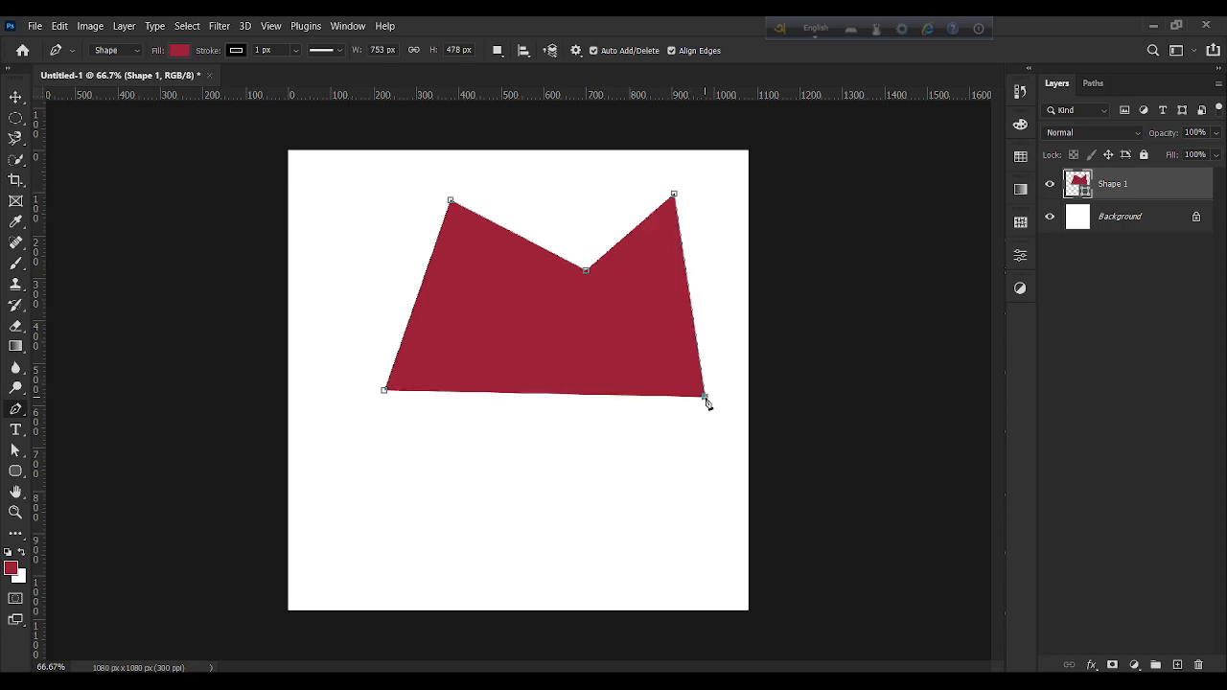
{"action": "left_click", "coordinate": [508, 332]}
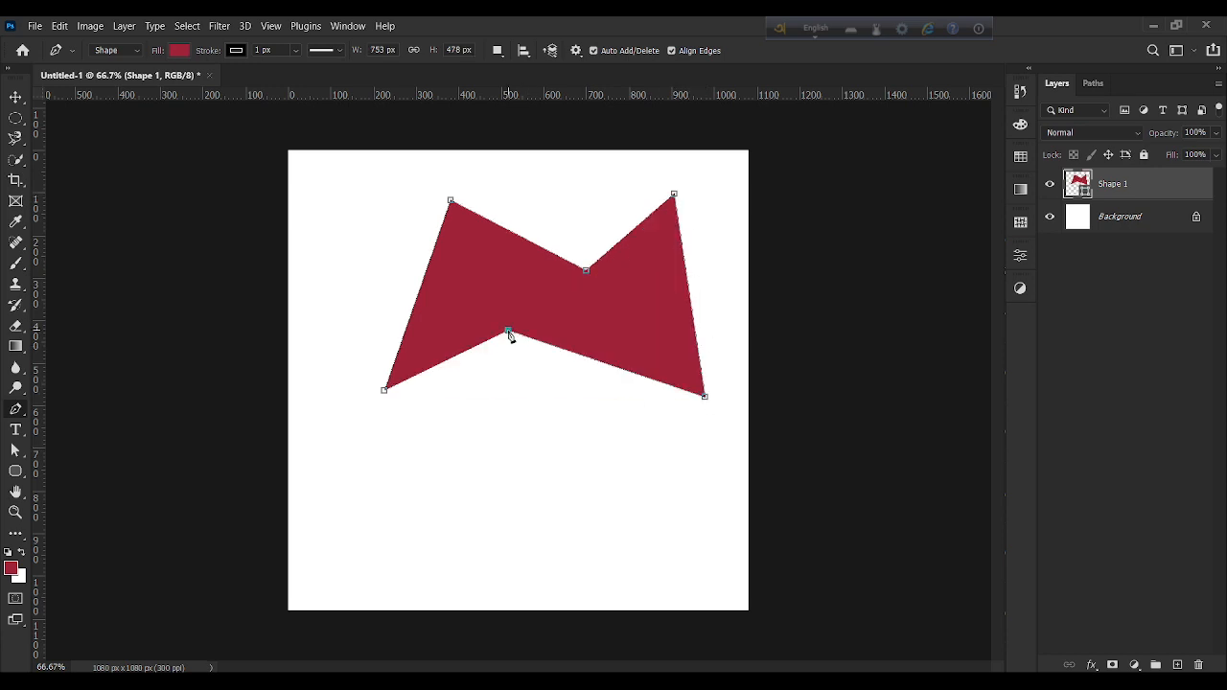
{"action": "left_click", "coordinate": [464, 441]}
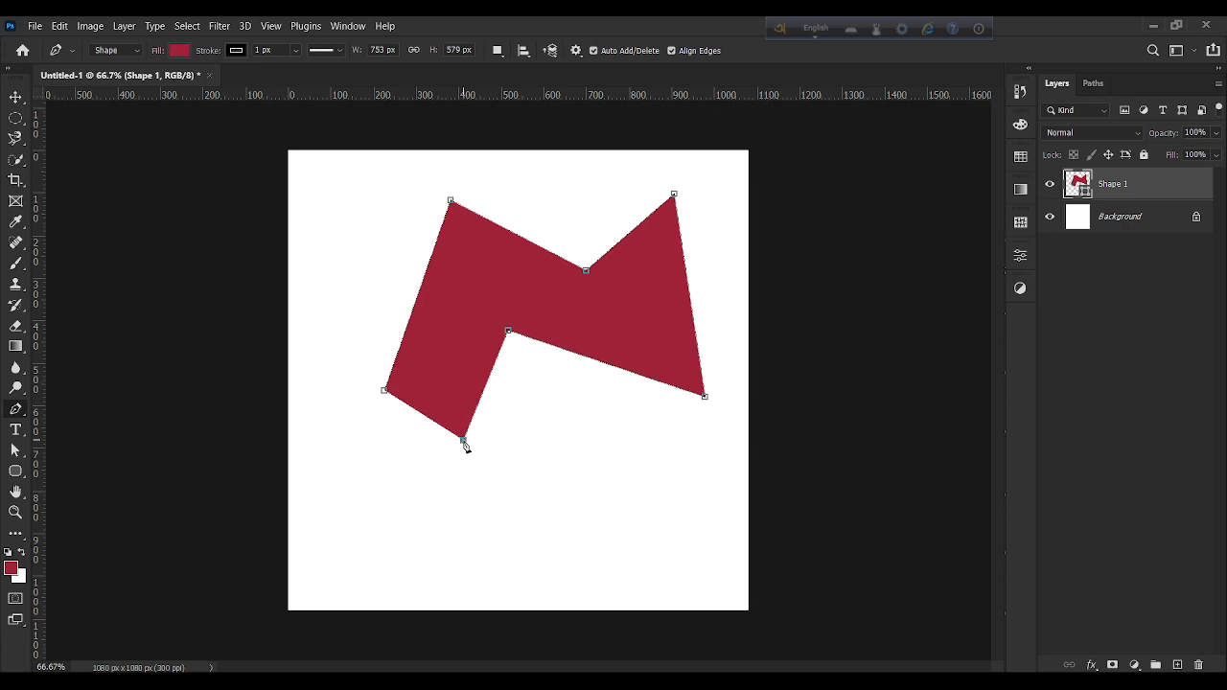
{"action": "left_click", "coordinate": [384, 391]}
Move the straight-edged polygon down and to the left on the canvas, and delete it.
{"action": "key", "text": "v"}
{"action": "left_click_drag", "start_coordinate": [543, 296], "coordinate": [476, 348]}
{"action": "key", "text": "Delete"}
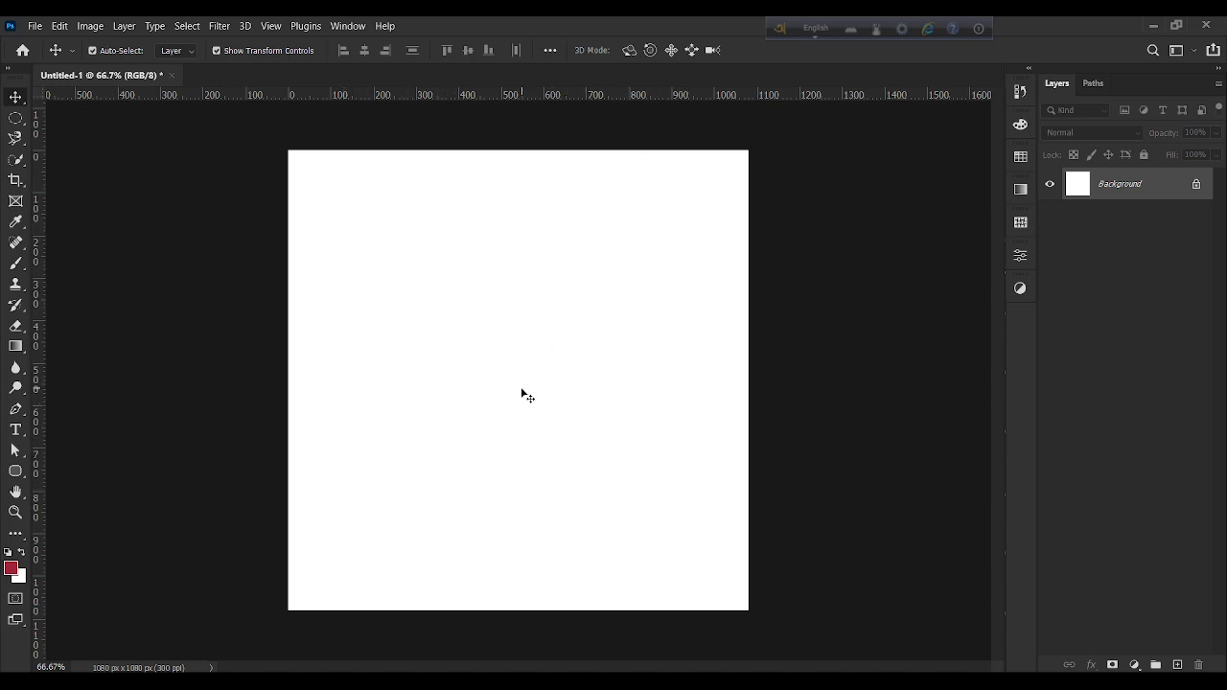
Draw a two-anchor leaf shape about 574 × 280 px with the Pen tool, curving the second anchor and closing at the start point.
{"action": "left_click", "coordinate": [17, 411]}
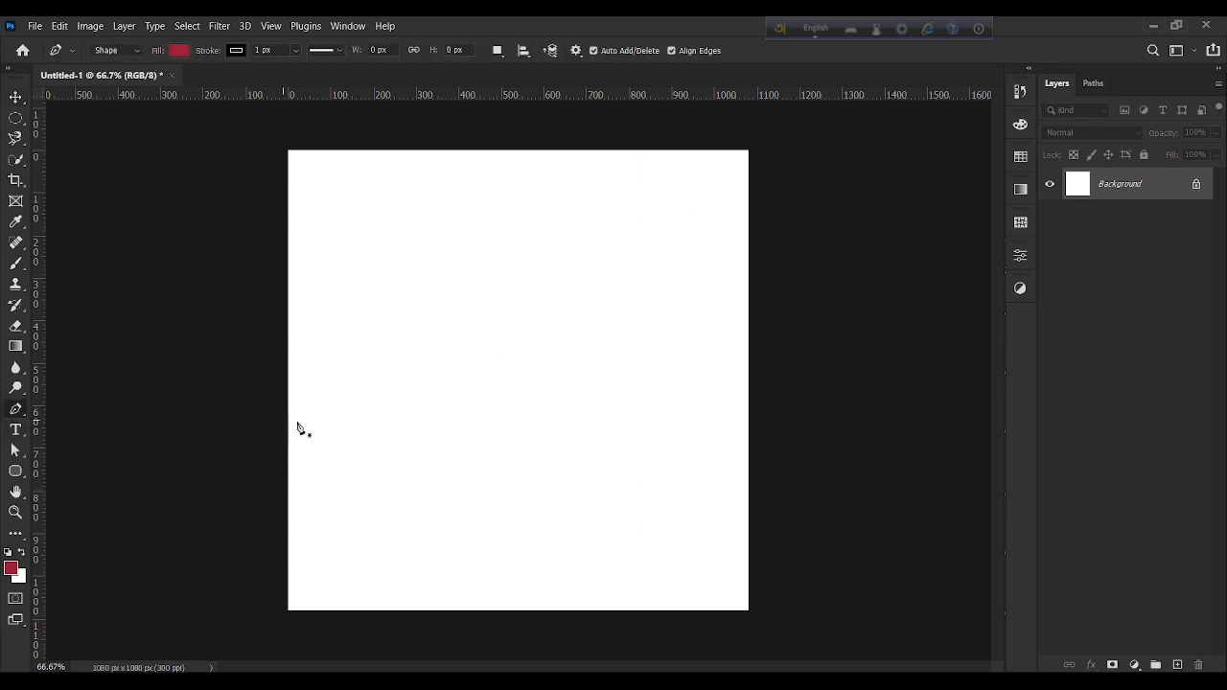
{"action": "left_click", "coordinate": [371, 340]}
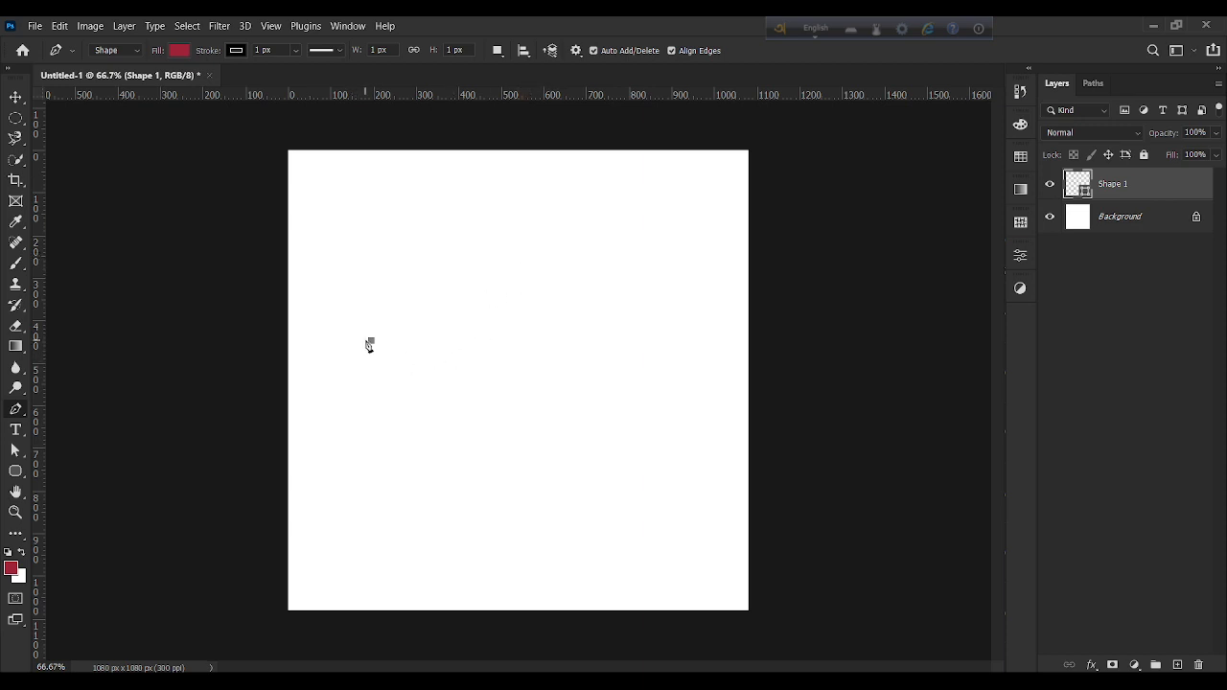
{"action": "left_click", "coordinate": [574, 235]}
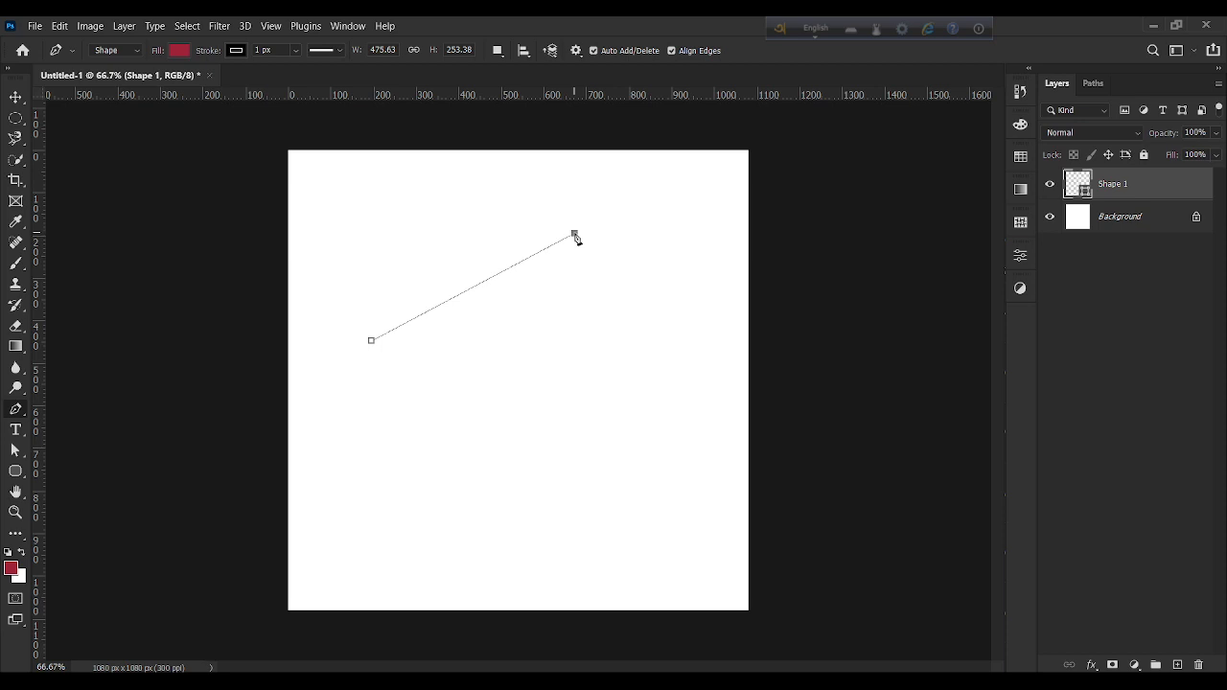
{"action": "left_click_drag", "start_coordinate": [577, 237], "coordinate": [744, 298]}
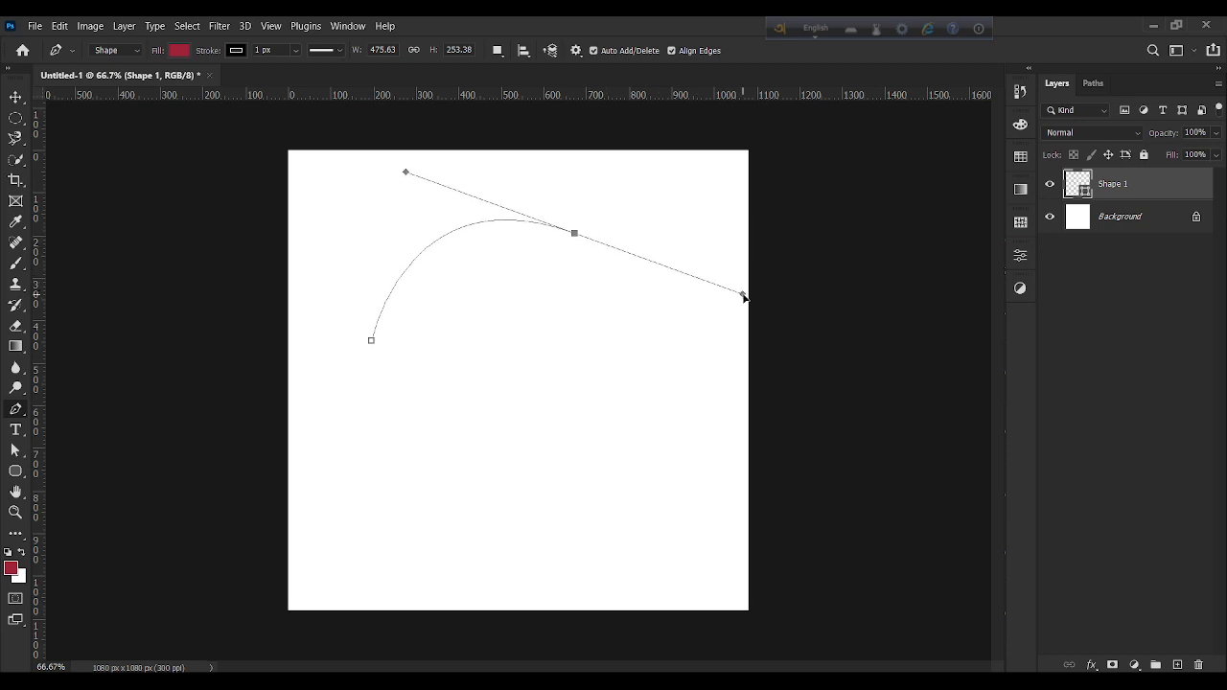
{"action": "mouse_move", "coordinate": [744, 297]}
{"action": "left_mouse_down"}
{"action": "mouse_move", "coordinate": [639, 234]}
{"action": "mouse_move", "coordinate": [578, 219]}
{"action": "mouse_move", "coordinate": [524, 135]}
{"action": "mouse_move", "coordinate": [553, 128]}
{"action": "mouse_move", "coordinate": [559, 104]}
{"action": "mouse_move", "coordinate": [622, 285]}
{"action": "mouse_move", "coordinate": [677, 347]}
{"action": "mouse_move", "coordinate": [647, 332]}
{"action": "mouse_move", "coordinate": [575, 236]}
{"action": "mouse_move", "coordinate": [734, 291]}
{"action": "left_mouse_up"}
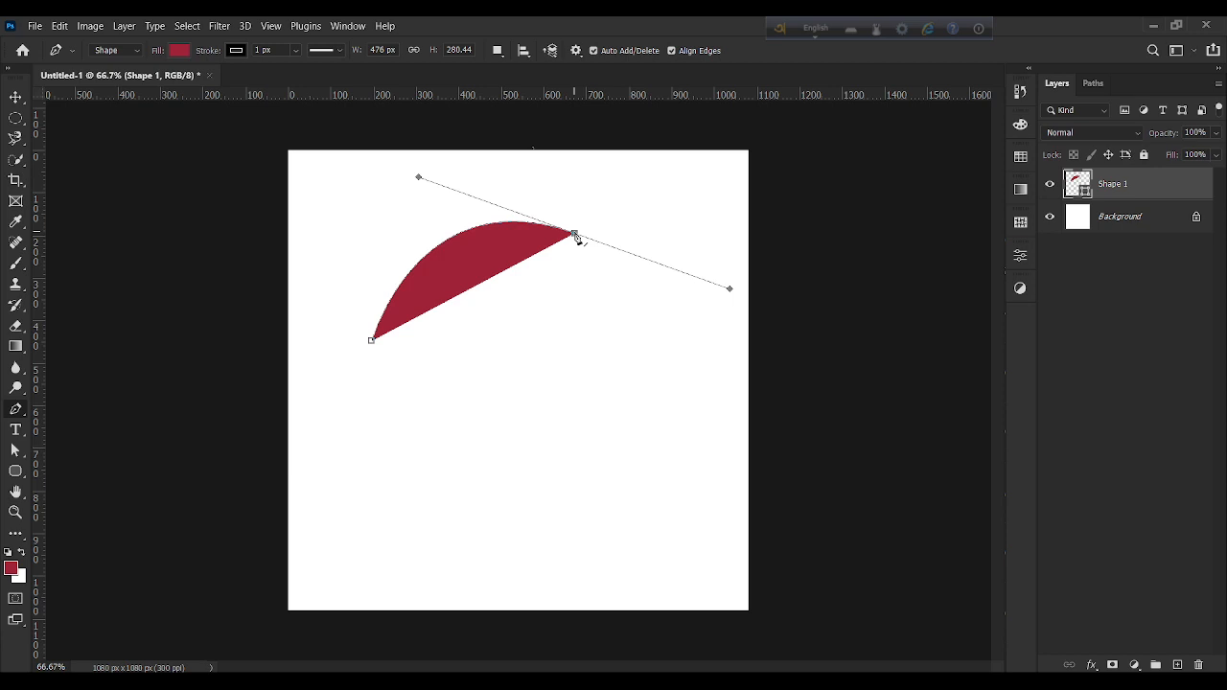
{"action": "left_click", "coordinate": [488, 373]}
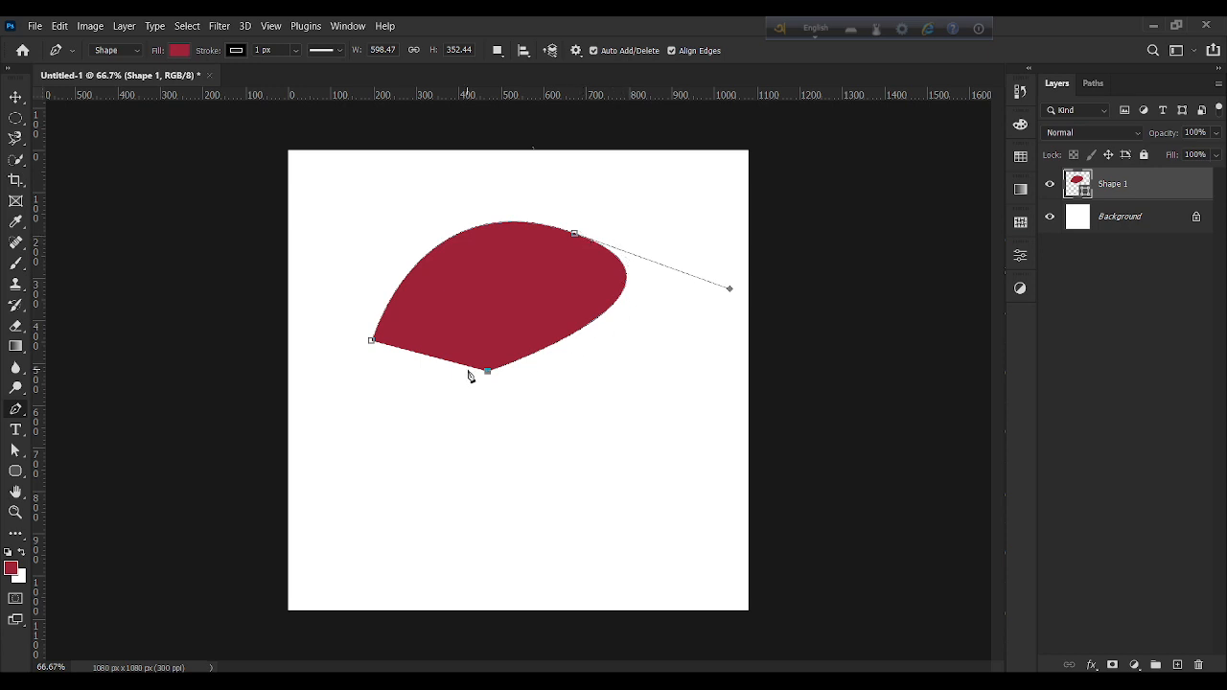
{"action": "key", "text": "ctrl+z"}
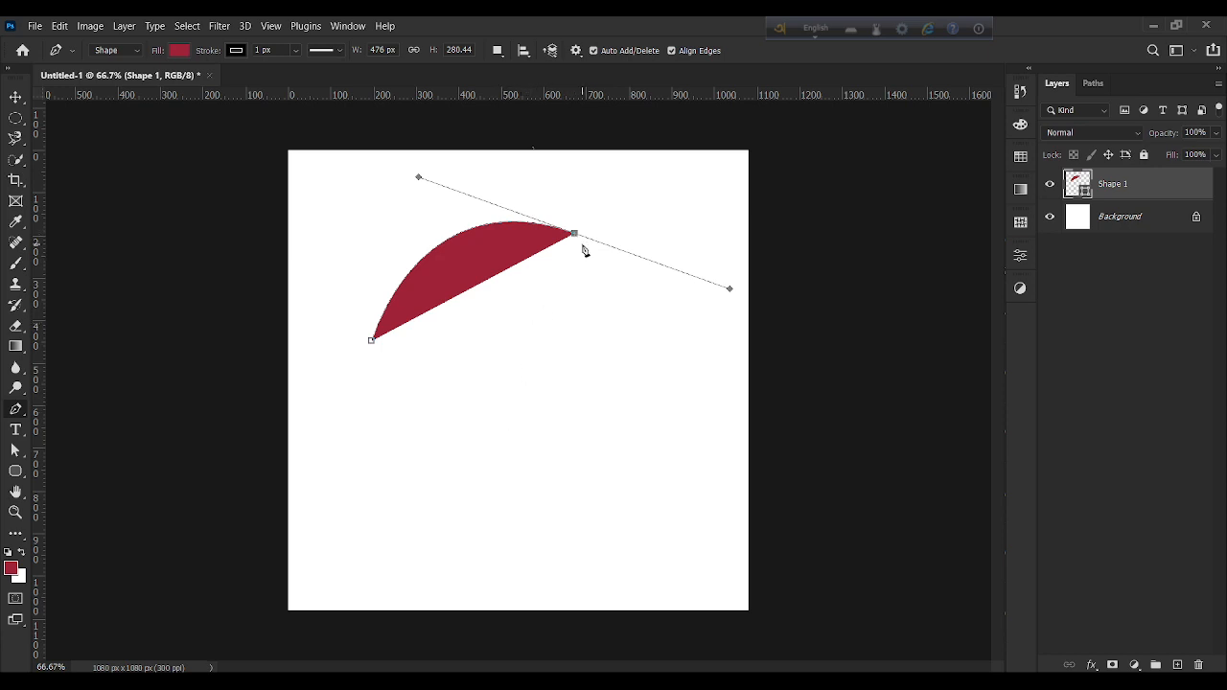
{"action": "left_click", "coordinate": [372, 342]}
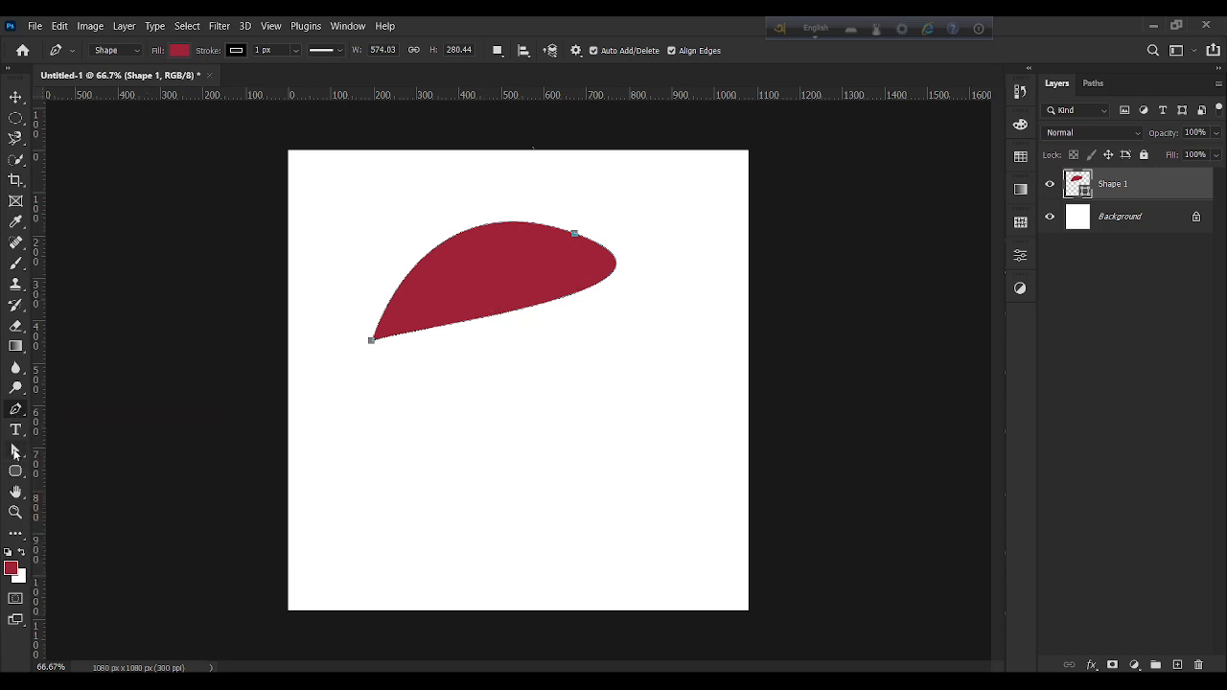
With the Direct Selection tool, steepen the right anchor's handles on the leaf shape and move that anchor down and to the right.
{"action": "left_click", "coordinate": [15, 450]}
{"action": "left_click", "coordinate": [100, 465]}
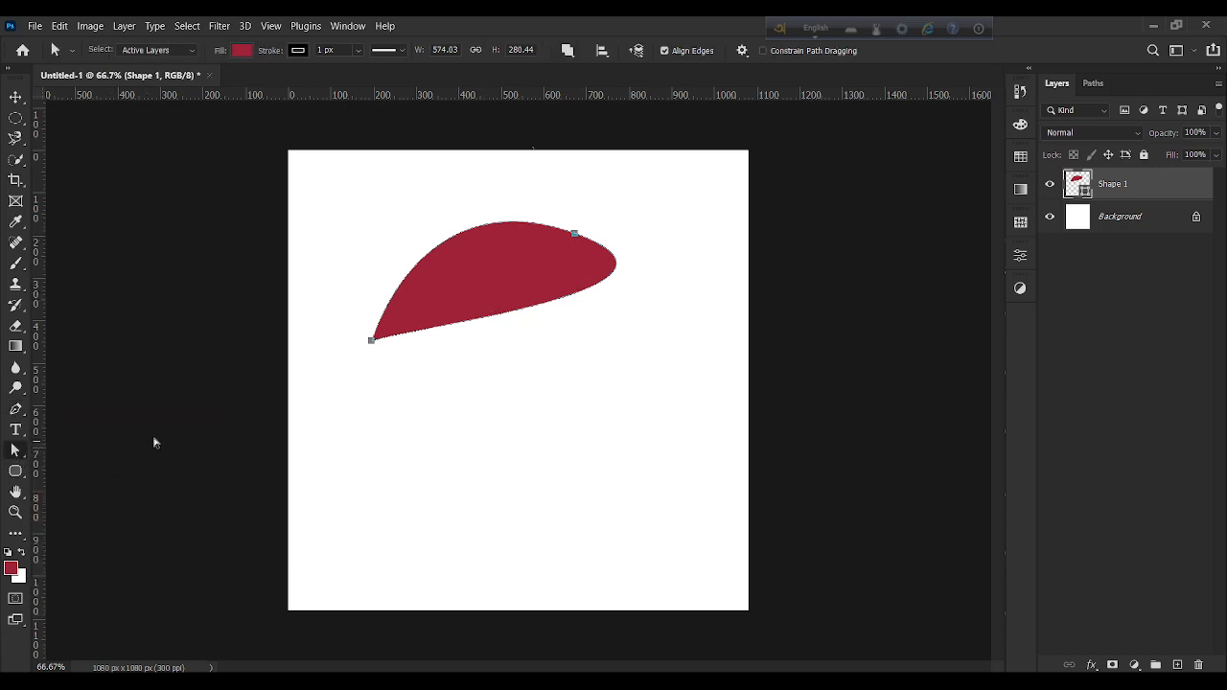
{"action": "left_click", "coordinate": [574, 233]}
{"action": "left_click_drag", "start_coordinate": [730, 290], "coordinate": [639, 297]}
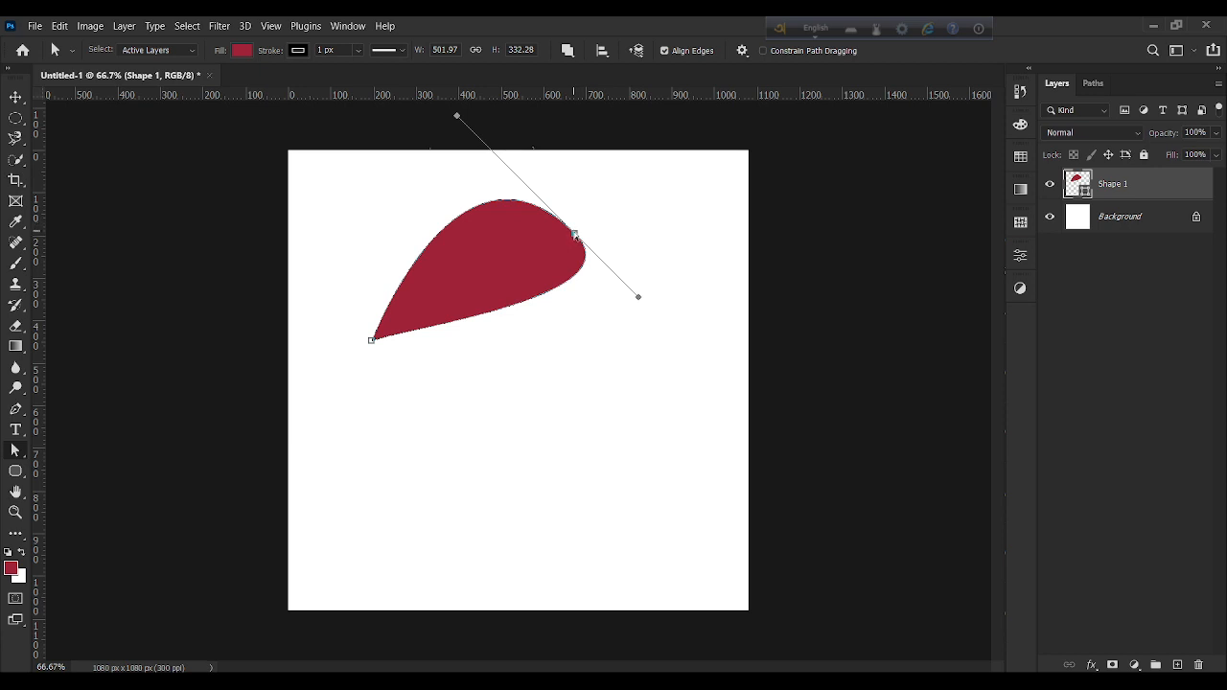
{"action": "left_click_drag", "start_coordinate": [574, 233], "coordinate": [633, 307]}
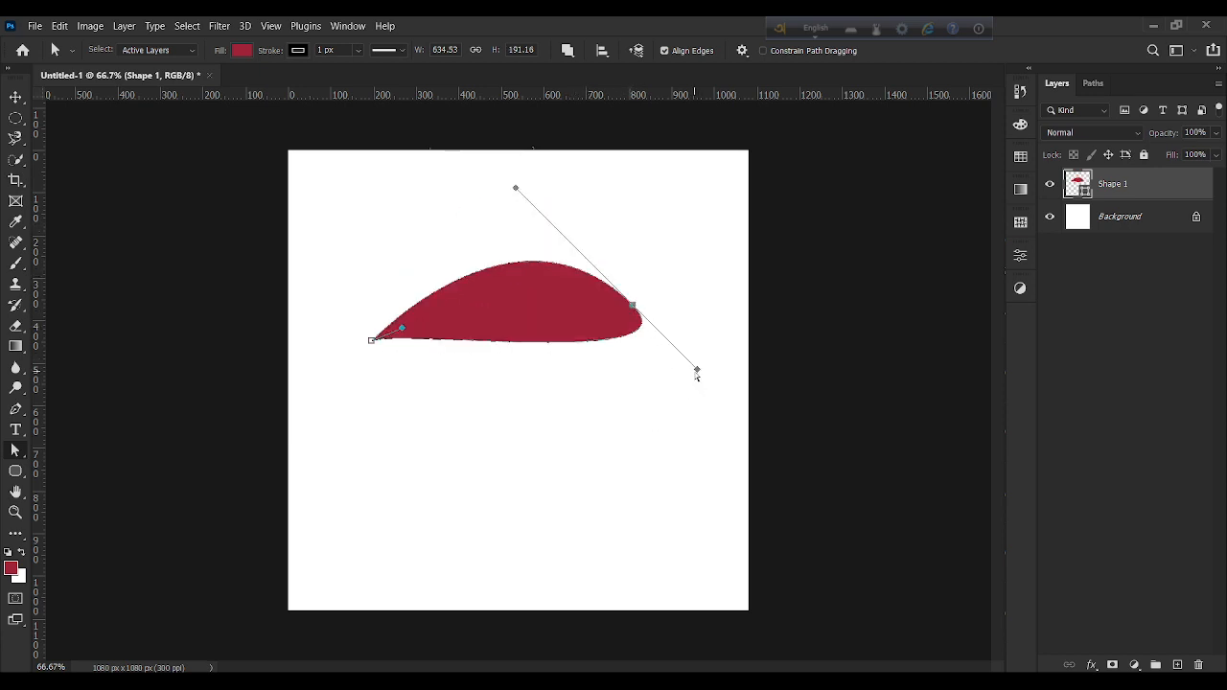
Swing the right anchor's handles to nearly vertical and lower the anchor slightly, forming a teardrop about 587 × 380 px.
{"action": "left_click_drag", "start_coordinate": [697, 371], "coordinate": [636, 452]}
{"action": "left_click_drag", "start_coordinate": [630, 140], "coordinate": [712, 274]}
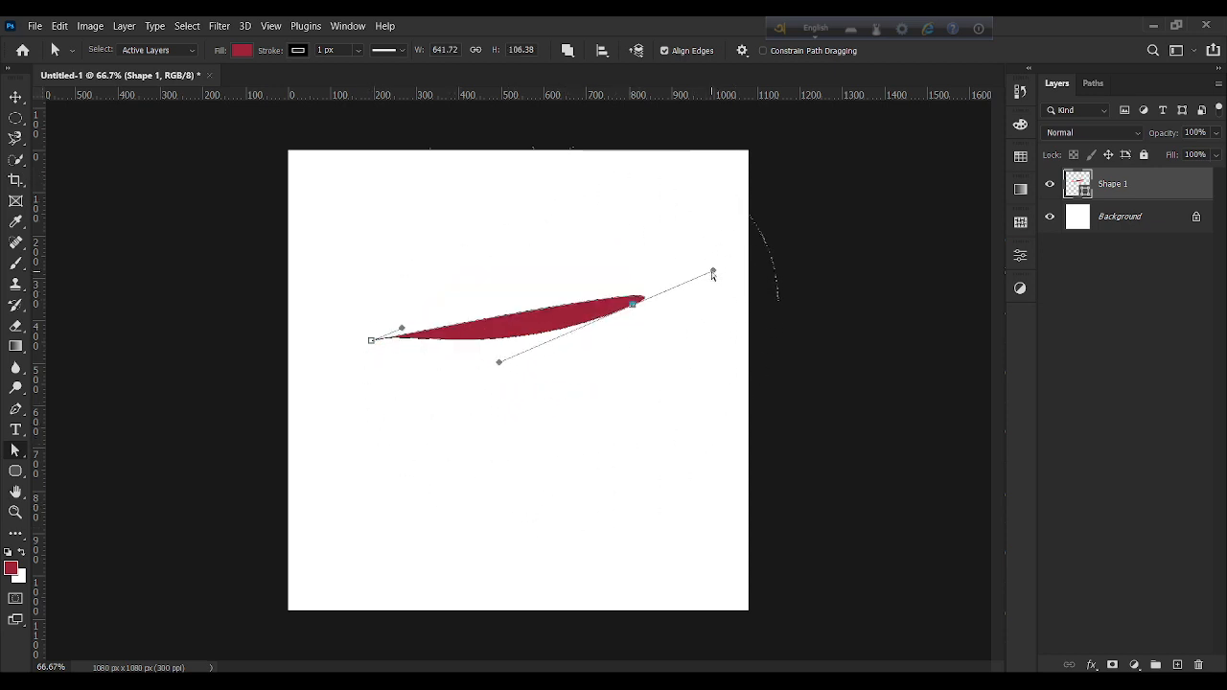
{"action": "left_click_drag", "start_coordinate": [498, 362], "coordinate": [621, 529]}
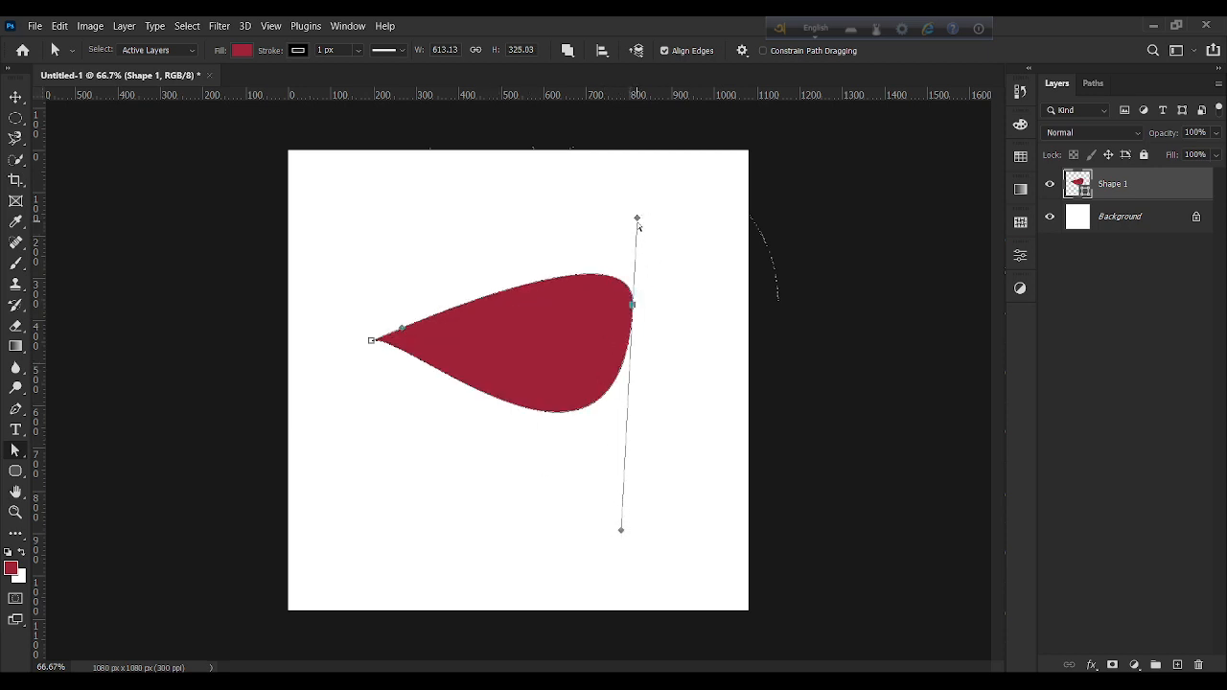
{"action": "left_click_drag", "start_coordinate": [638, 223], "coordinate": [666, 163]}
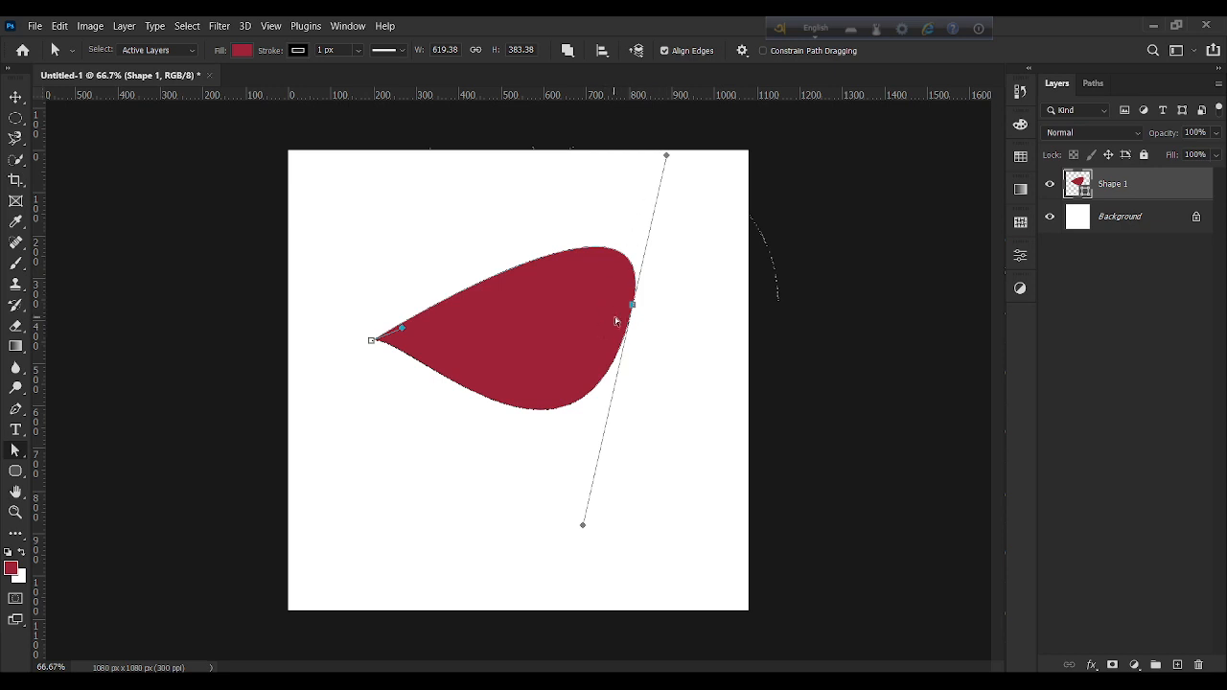
{"action": "left_click_drag", "start_coordinate": [632, 304], "coordinate": [618, 353]}
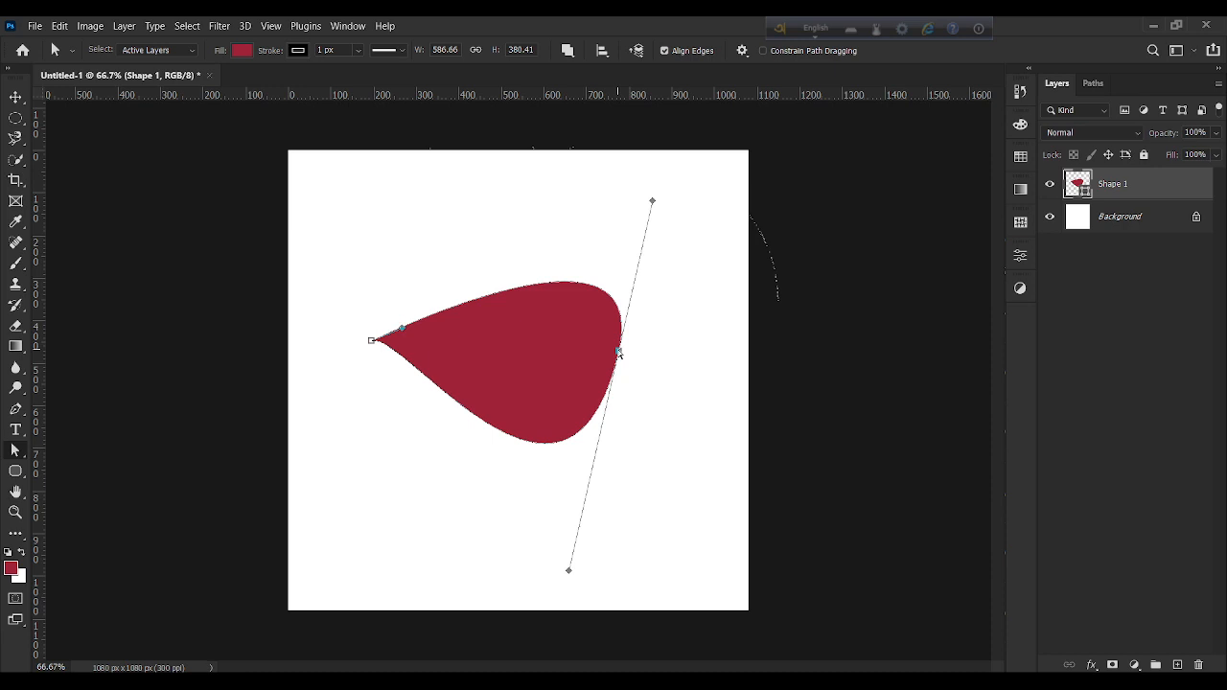
Delete the teardrop's right anchor and the remaining shape, leaving the canvas blank.
{"action": "key", "text": "Delete"}
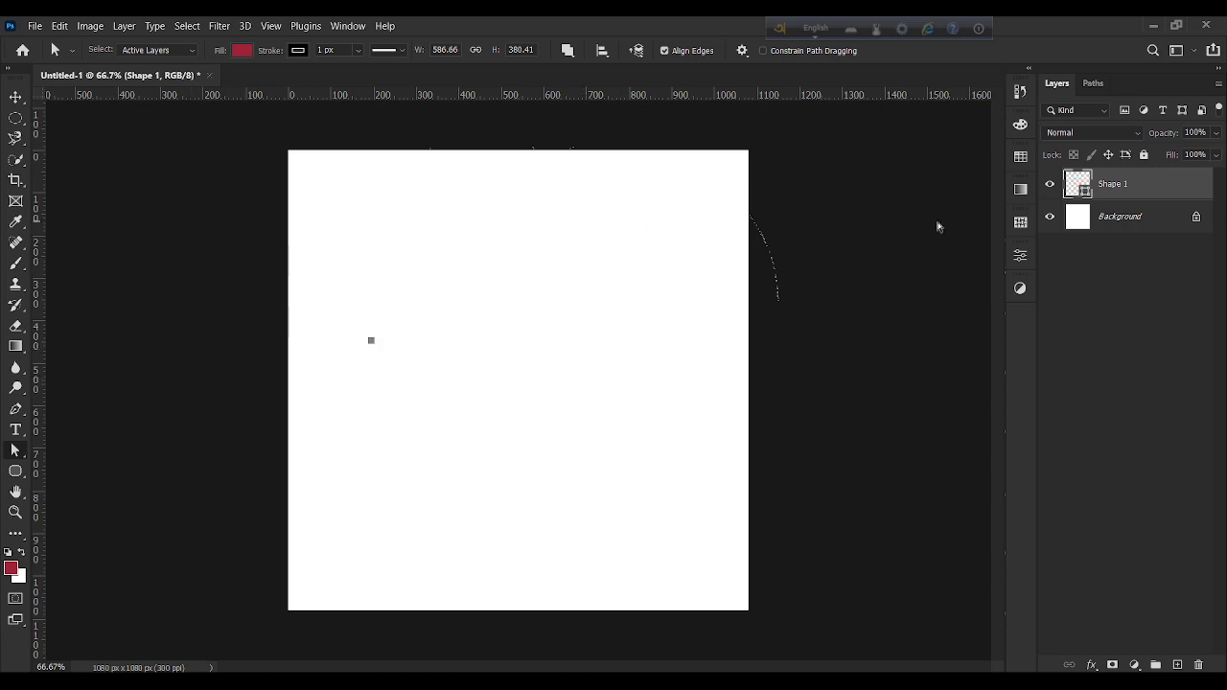
{"action": "key", "text": "Delete"}
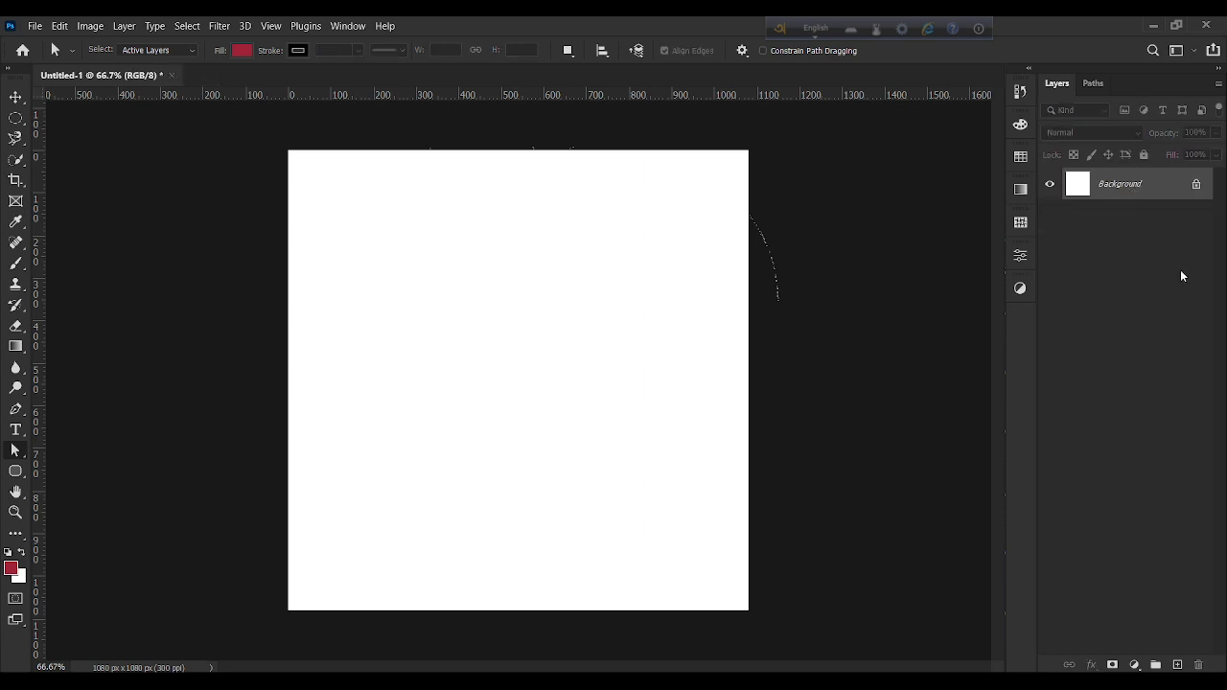
Draw a three-anchor shape about 428 × 403 px with the Pen tool, curving the first segment, removing the second anchor's outgoing handle, and closing with straight sides.
{"action": "left_click", "coordinate": [16, 411]}
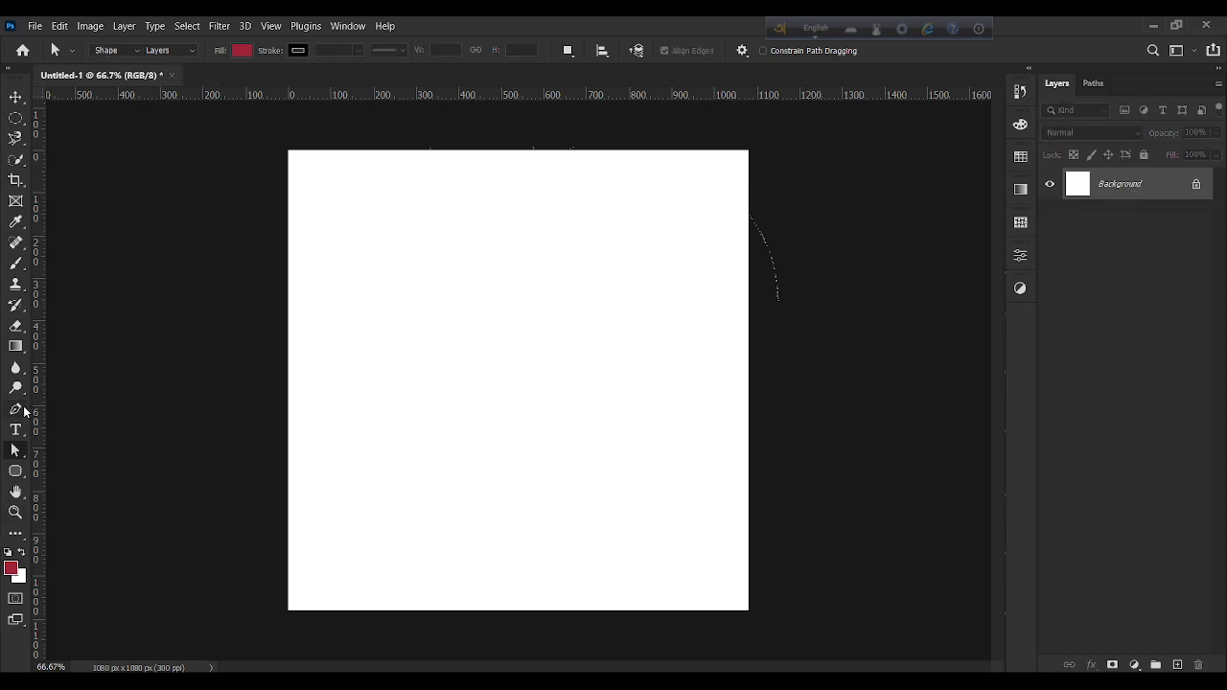
{"action": "left_click", "coordinate": [375, 370]}
{"action": "left_click_drag", "start_coordinate": [558, 280], "coordinate": [715, 357]}
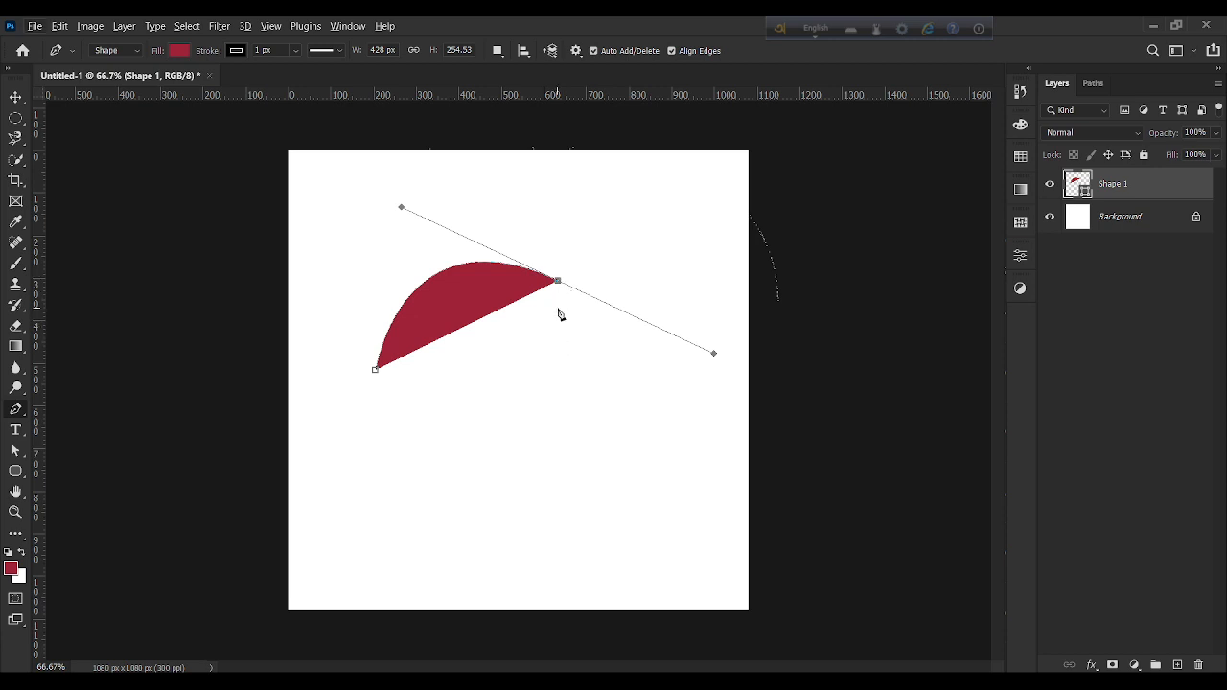
{"action": "scroll", "coordinate": [558, 292], "scroll_direction": "up", "scroll_amount": 2}
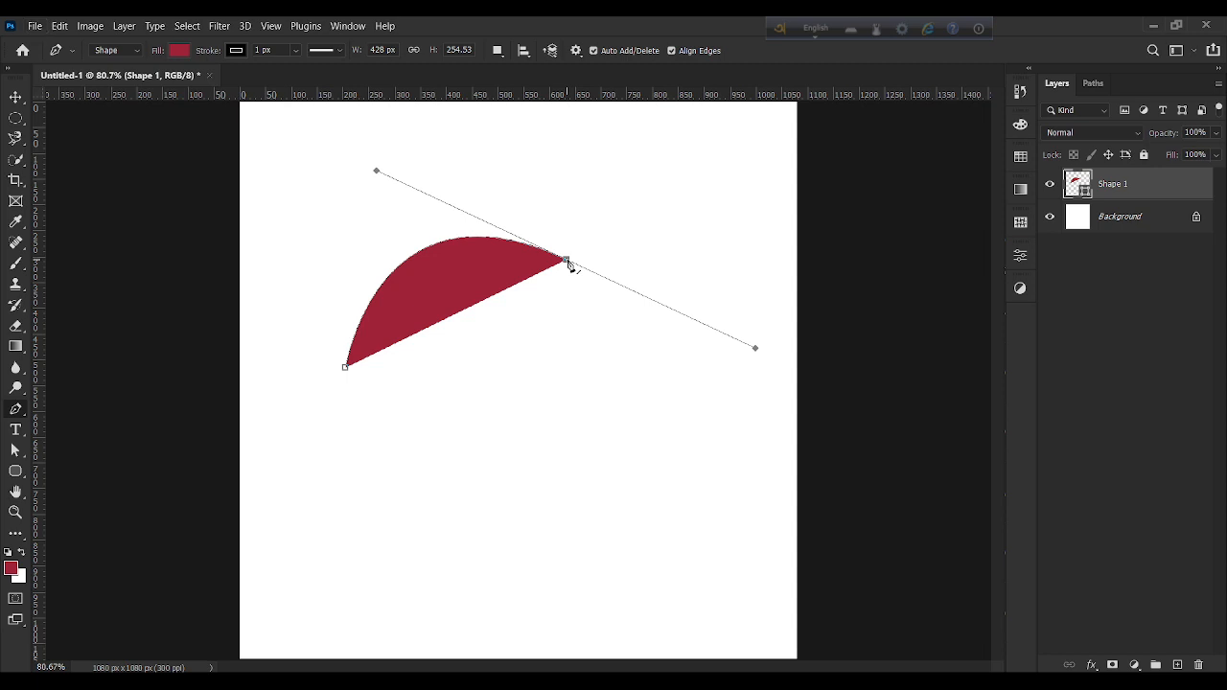
{"action": "left_click", "coordinate": [568, 262], "text": "alt"}
{"action": "left_click", "coordinate": [525, 445]}
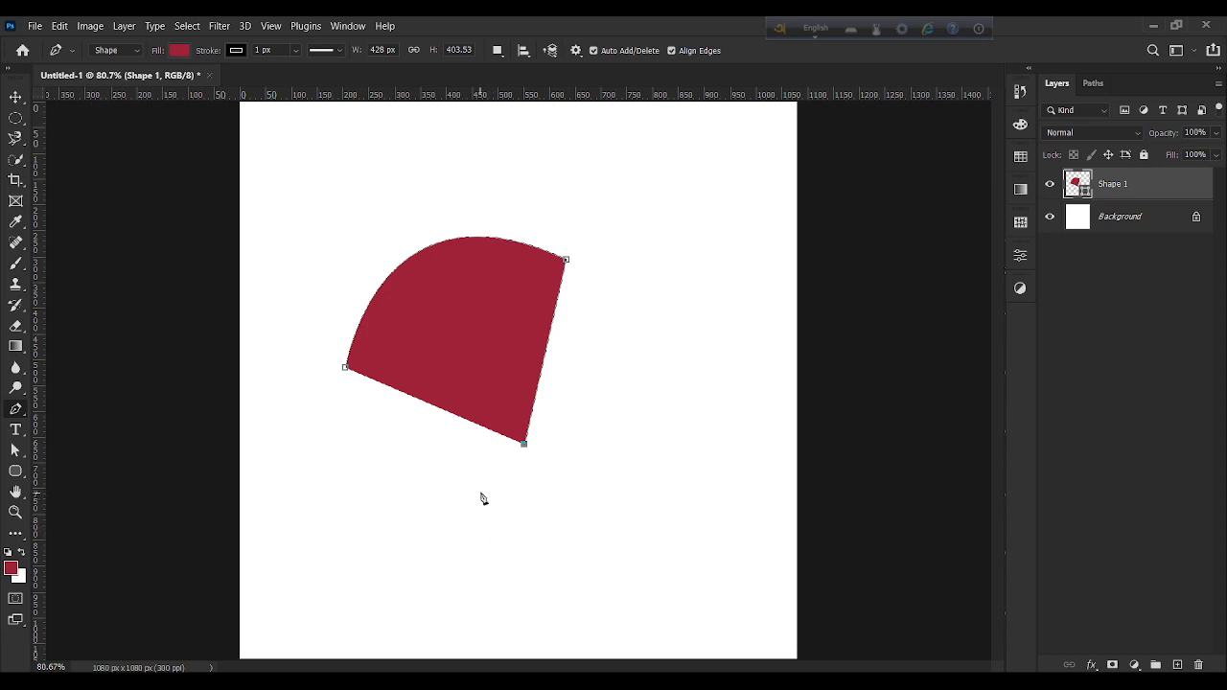
{"action": "left_click", "coordinate": [346, 367]}
Move the fan-like shape slightly up and to the right with the Move tool and delete it.
{"action": "left_click", "coordinate": [16, 96]}
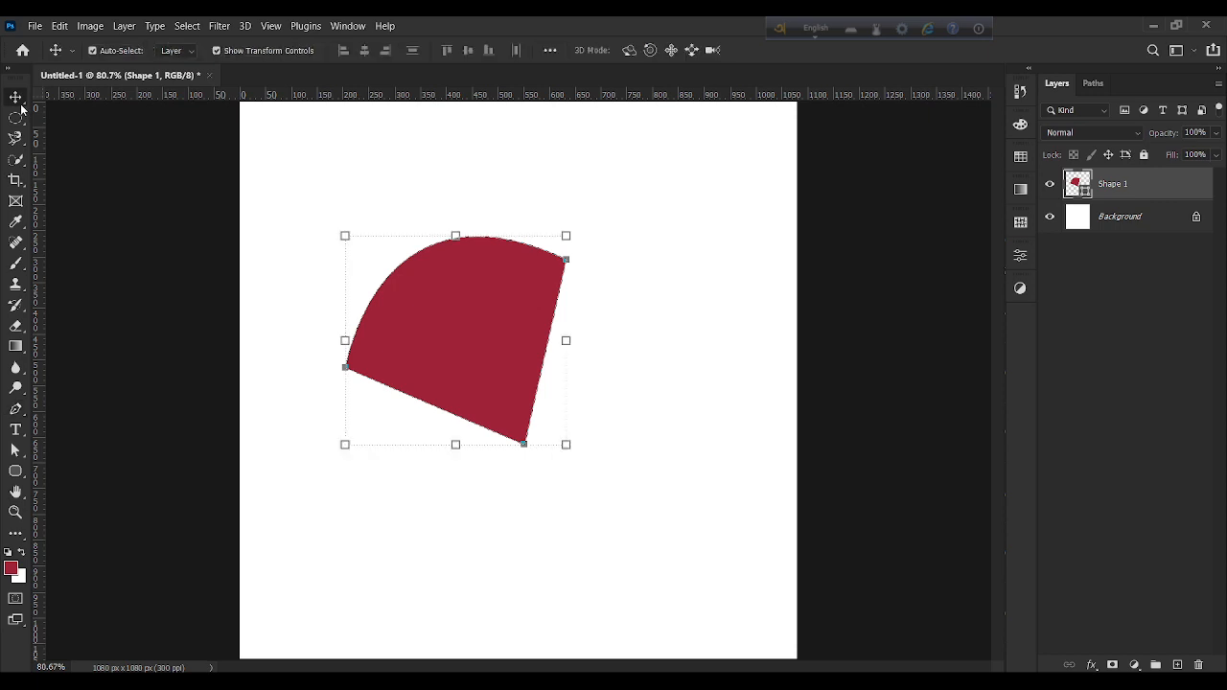
{"action": "left_click_drag", "start_coordinate": [406, 343], "coordinate": [452, 312]}
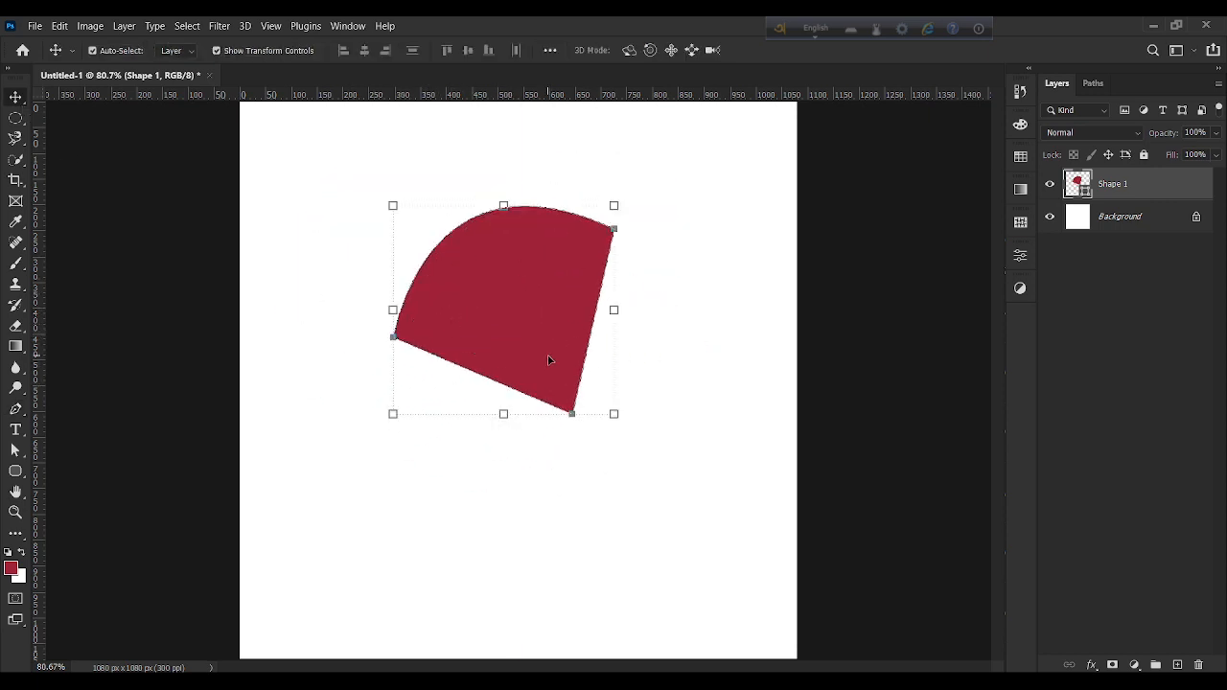
{"action": "key", "text": "Delete"}
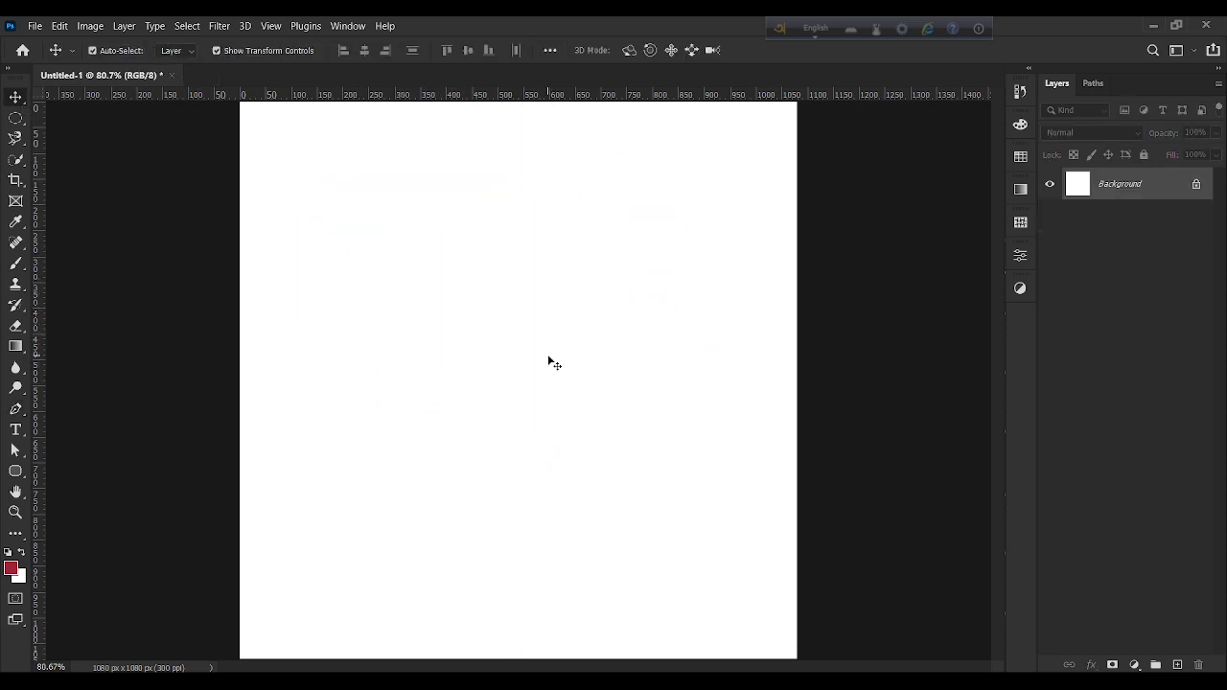
Draw a closed five-anchor wavy shape about 835 × 453 px with the Pen tool, using smooth curved segments, and delete it.
{"action": "left_click", "coordinate": [16, 410]}
{"action": "left_click", "coordinate": [308, 381]}
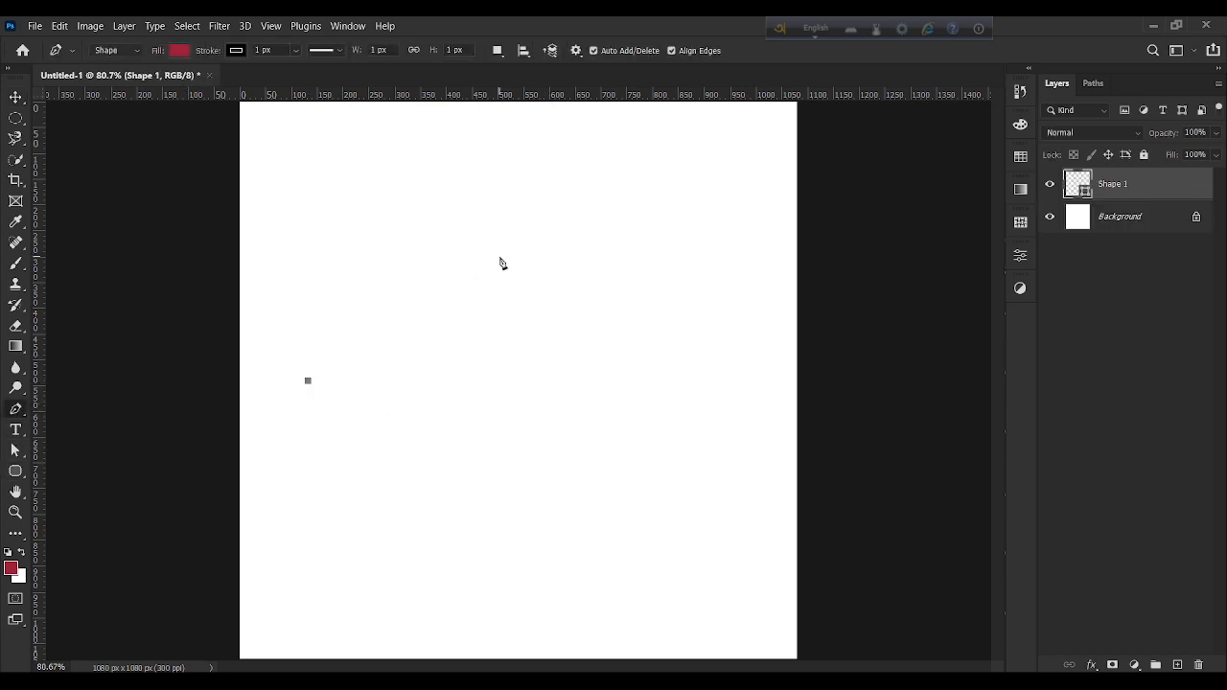
{"action": "left_click_drag", "start_coordinate": [500, 257], "coordinate": [630, 263]}
{"action": "left_click_drag", "start_coordinate": [686, 227], "coordinate": [729, 169]}
{"action": "left_click_drag", "start_coordinate": [718, 393], "coordinate": [673, 439]}
{"action": "left_click_drag", "start_coordinate": [476, 428], "coordinate": [300, 416]}
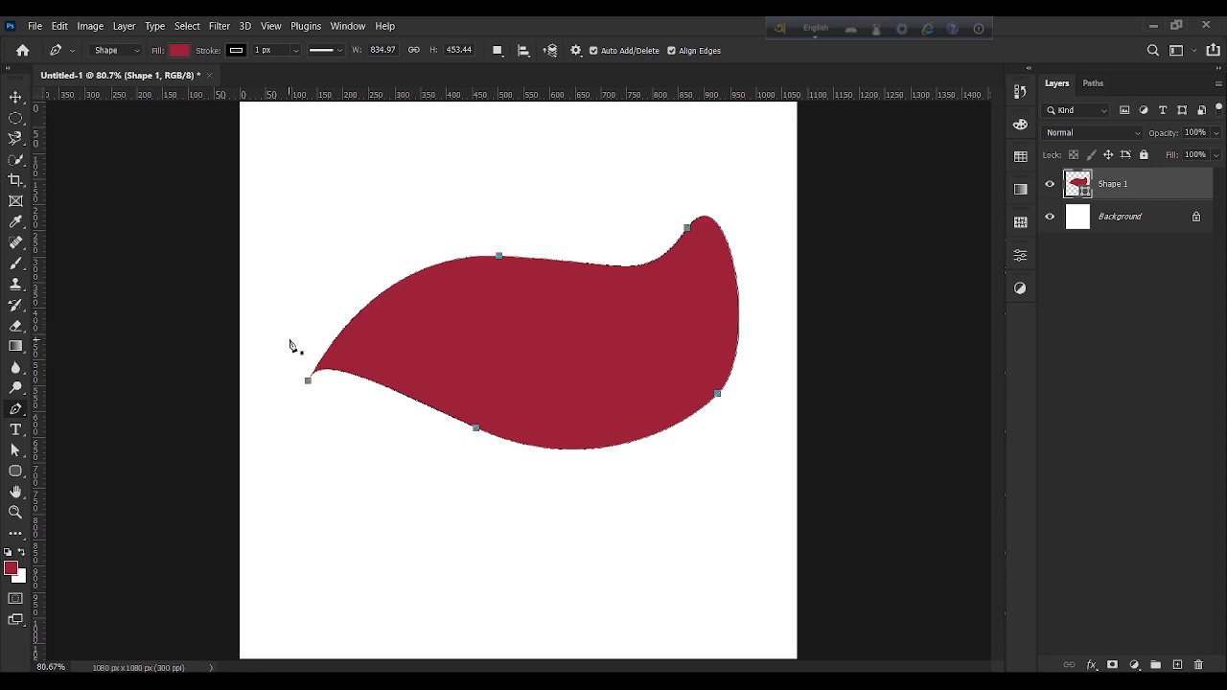
{"action": "left_click", "coordinate": [16, 97]}
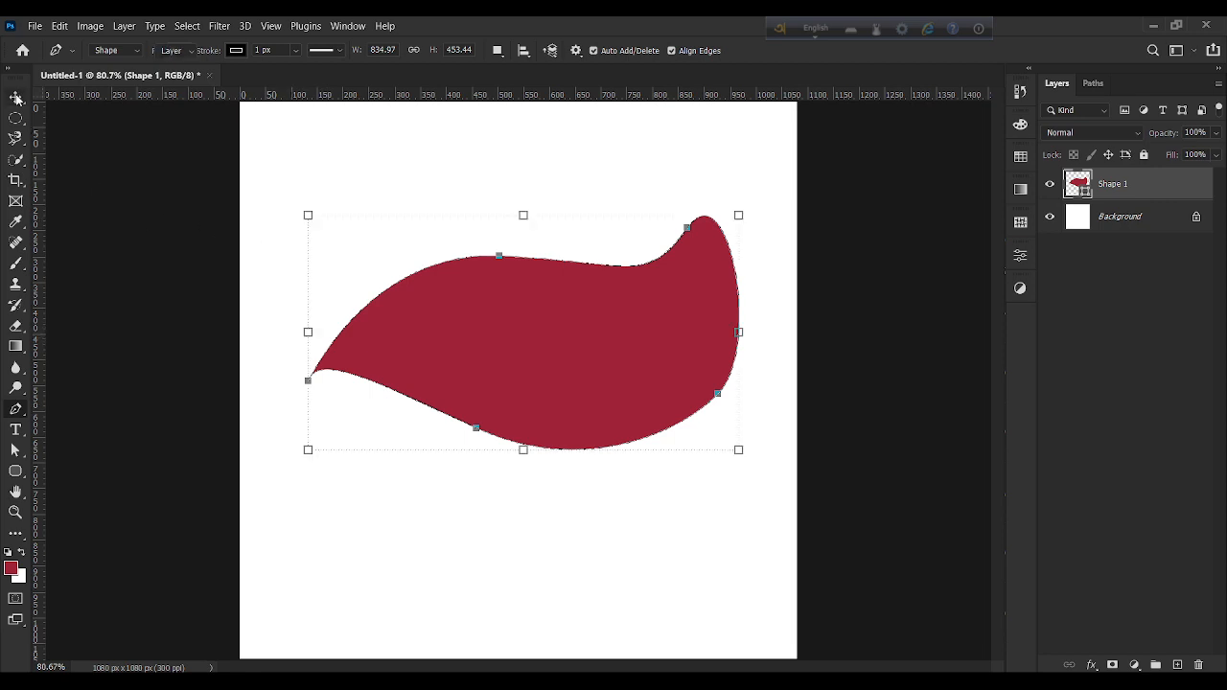
{"action": "key", "text": "Delete"}
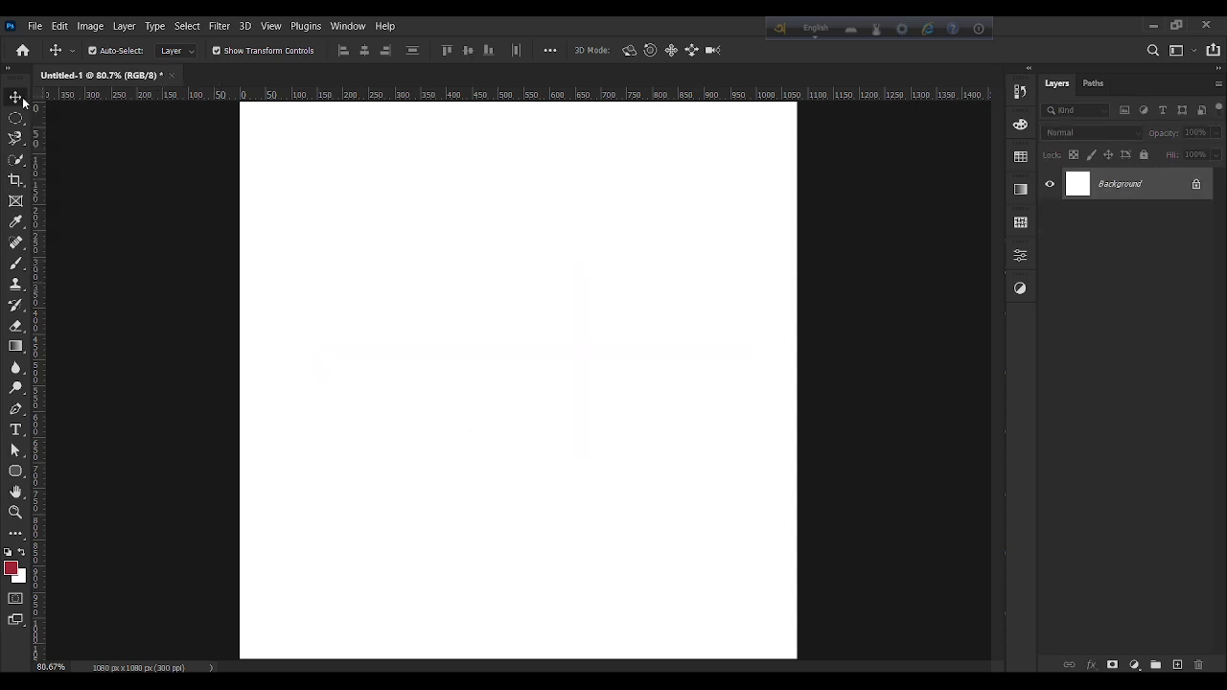
Start a Pen path with a curved segment about 448 px wide, try a third curved anchor up and to the right, and undo that anchor.
{"action": "left_click", "coordinate": [23, 409]}
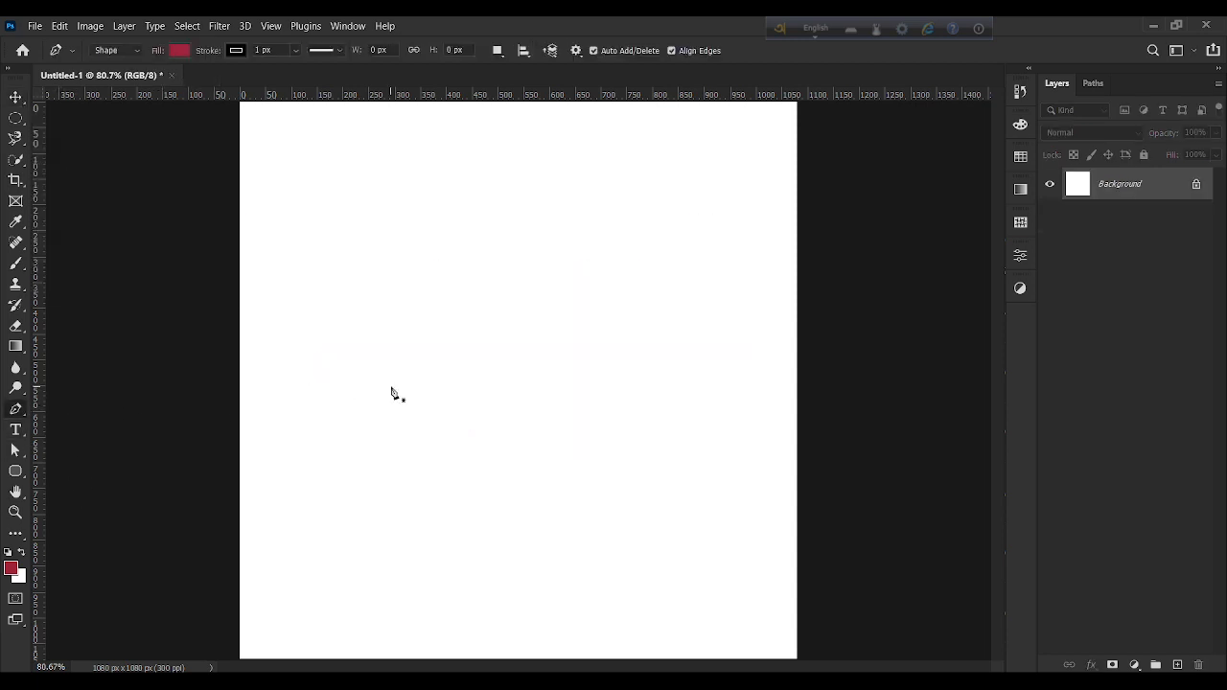
{"action": "left_click", "coordinate": [351, 350]}
{"action": "left_click_drag", "start_coordinate": [584, 271], "coordinate": [716, 322]}
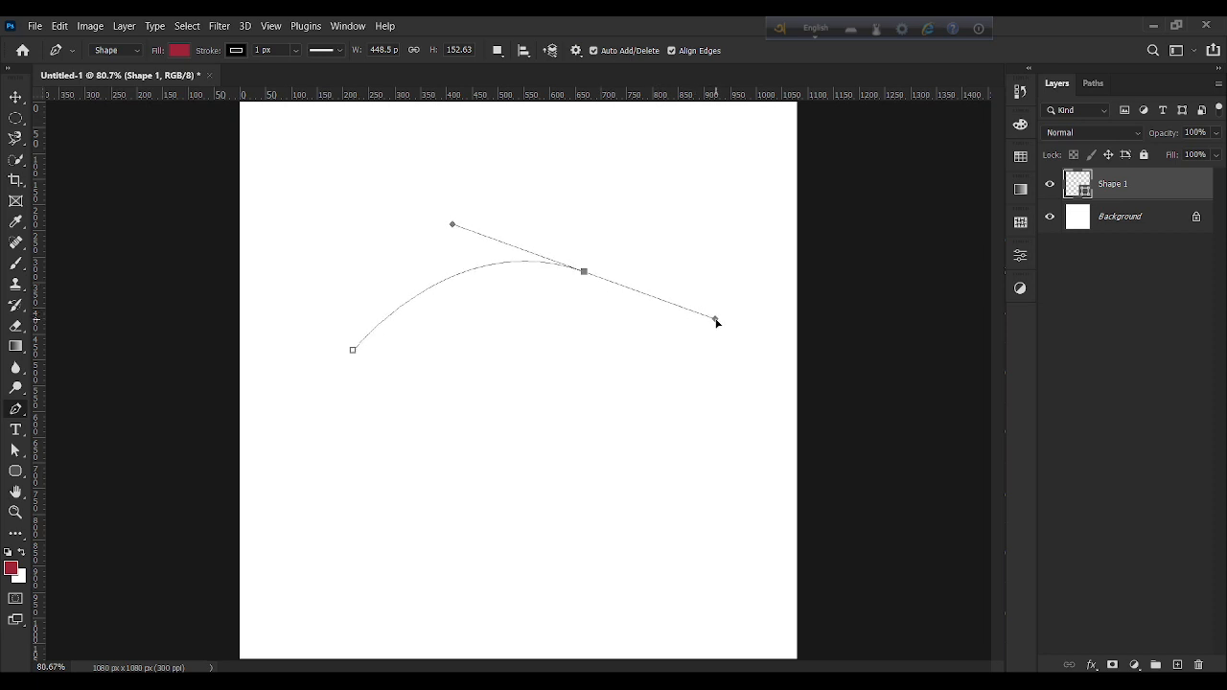
{"action": "left_click_drag", "start_coordinate": [786, 225], "coordinate": [789, 225]}
{"action": "key", "text": "ctrl+z"}
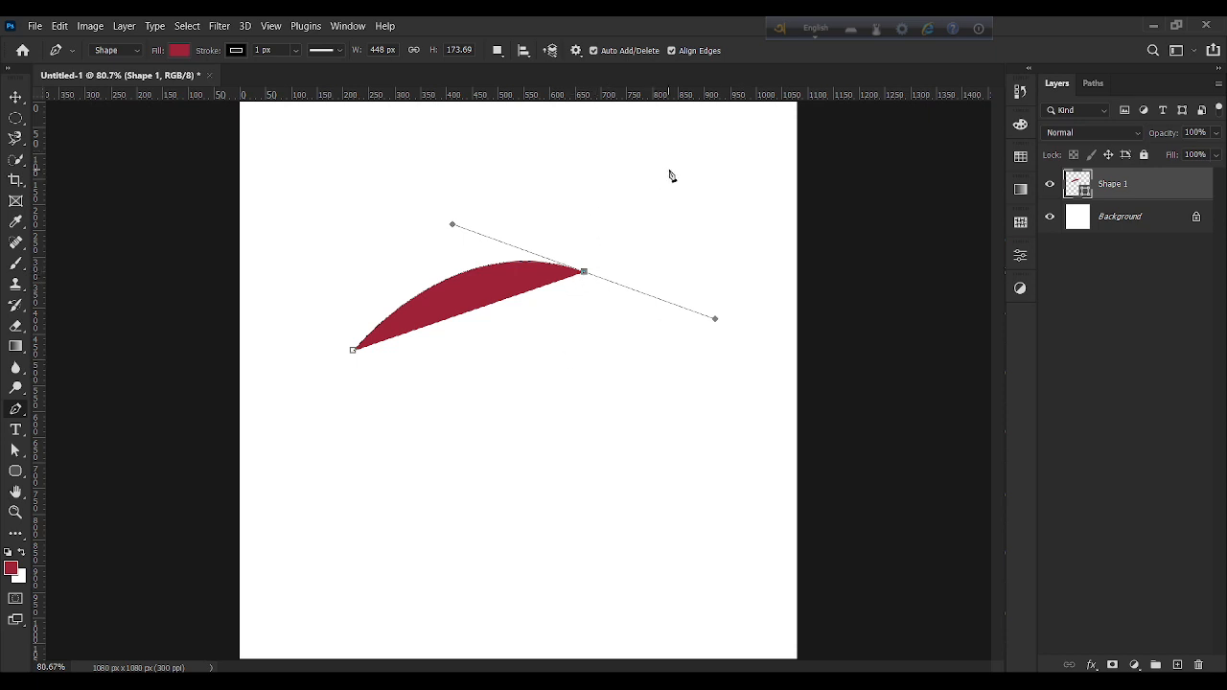
Remove the second anchor's outgoing handle, add four more anchors around the right and lower sides, and close the path as a shape about 888 × 445 px.
{"action": "left_click", "coordinate": [585, 272]}
{"action": "left_click_drag", "start_coordinate": [749, 211], "coordinate": [890, 279]}
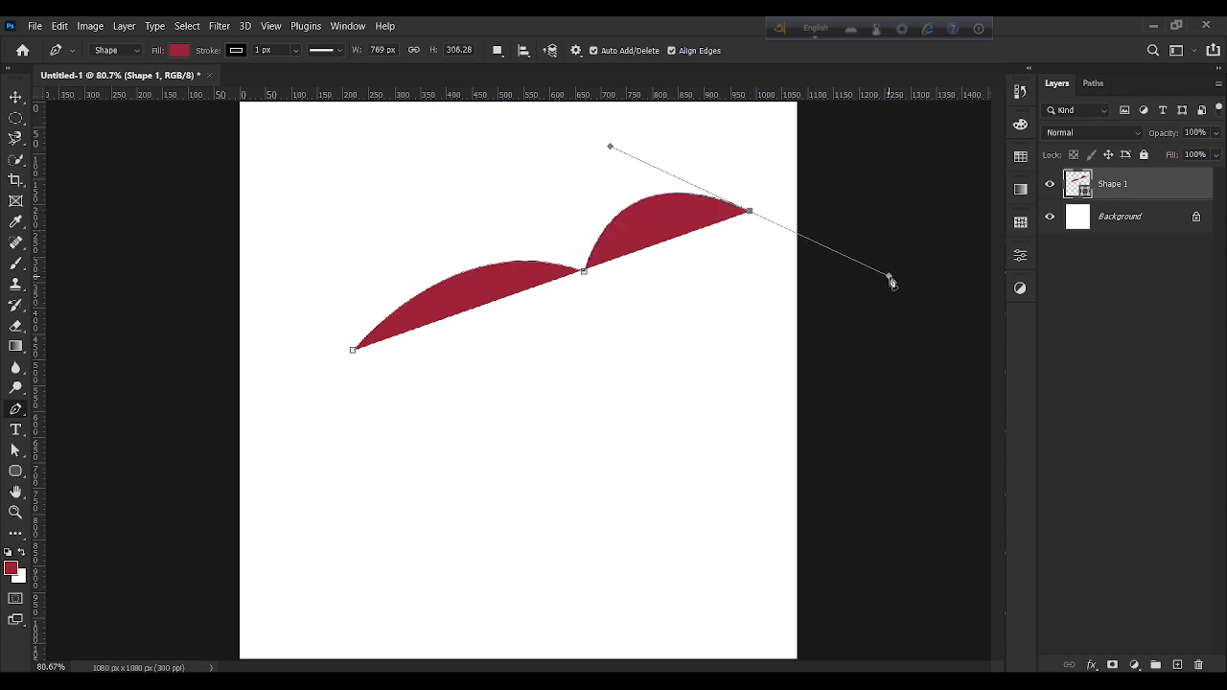
{"action": "left_click_drag", "start_coordinate": [674, 407], "coordinate": [587, 439]}
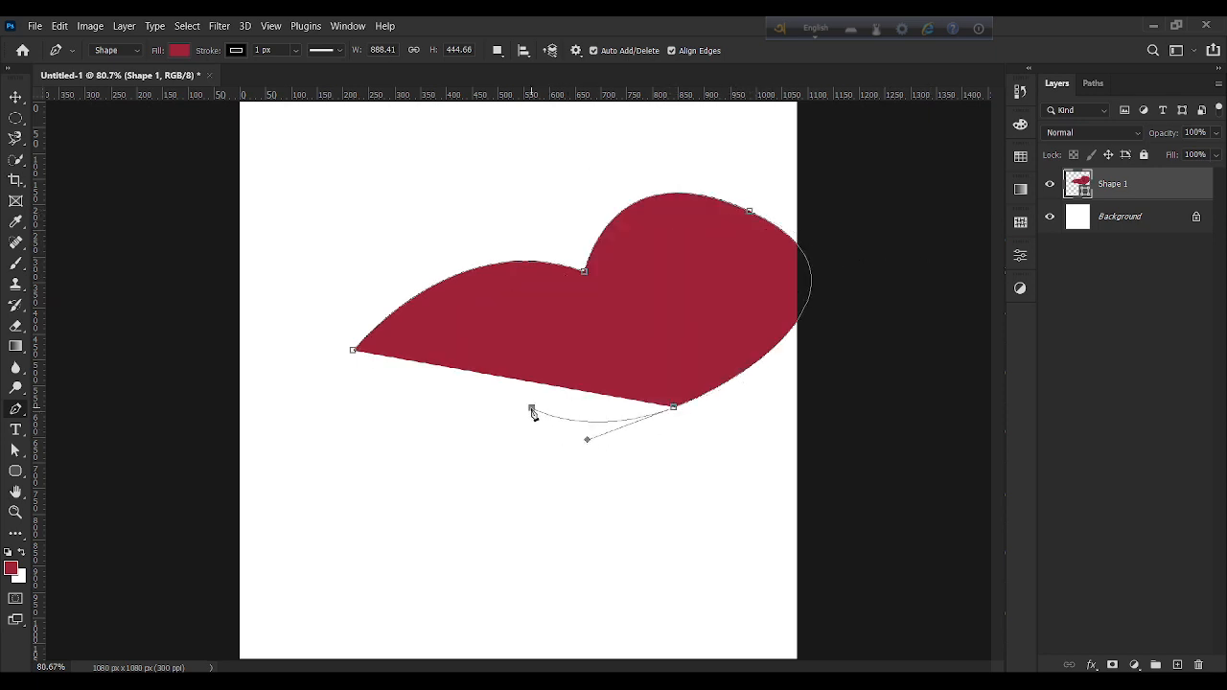
{"action": "left_click", "coordinate": [531, 408]}
{"action": "left_click", "coordinate": [446, 409]}
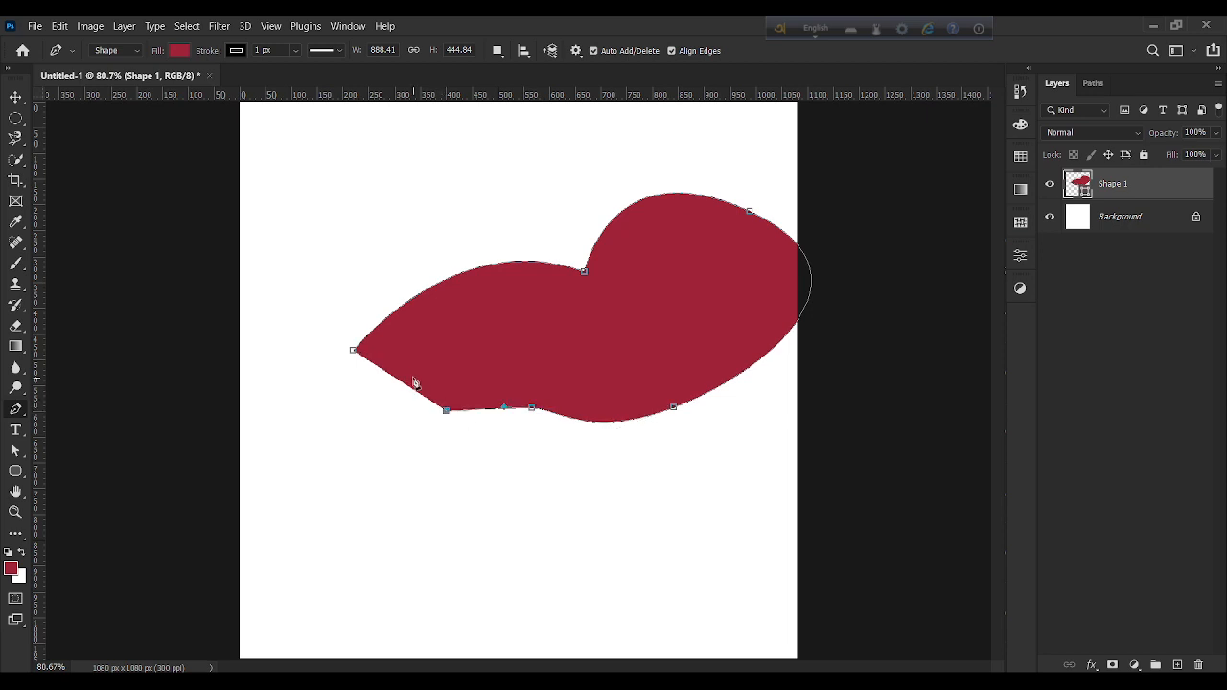
{"action": "left_click", "coordinate": [353, 350]}
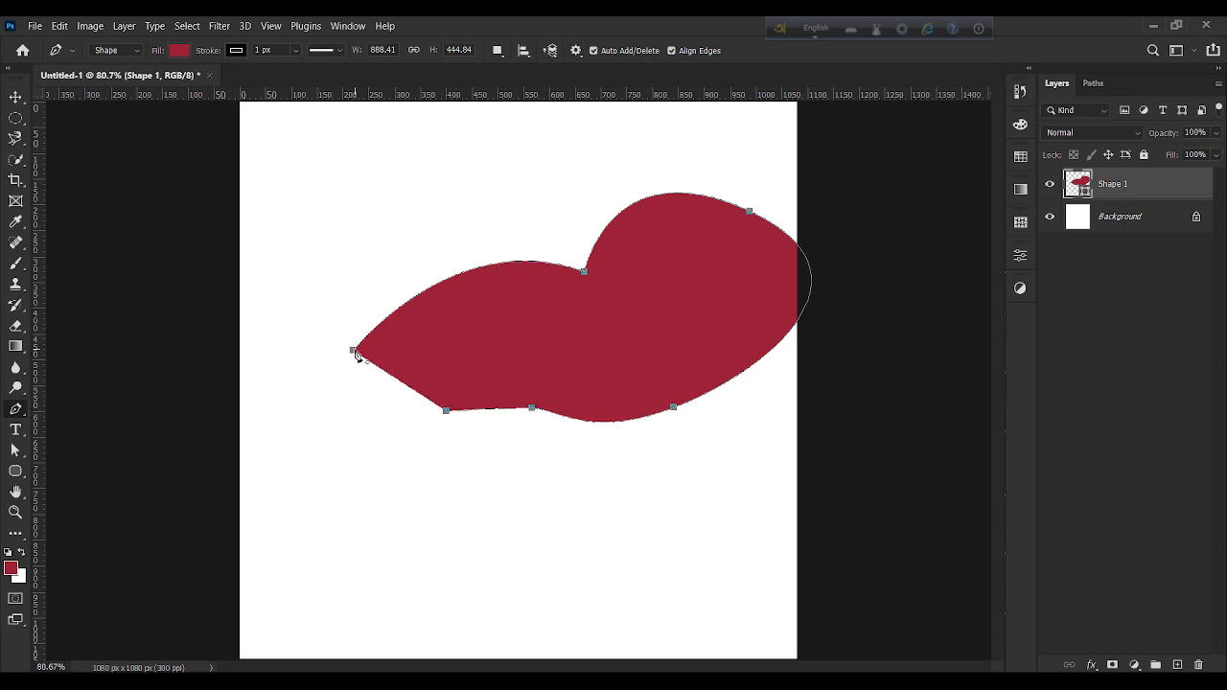
Move the closed curved shape left and down so it lies fully on the canvas, and delete it.
{"action": "left_click", "coordinate": [15, 97]}
{"action": "left_click_drag", "start_coordinate": [682, 391], "coordinate": [655, 391]}
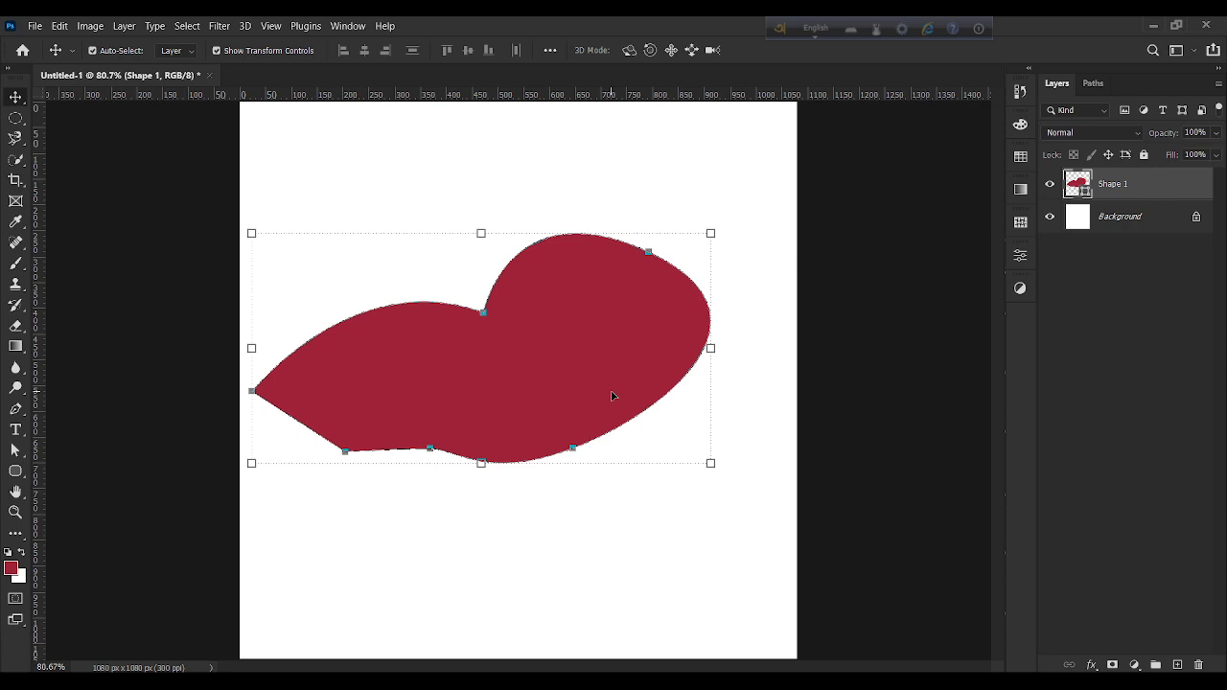
{"action": "key", "text": "Delete"}
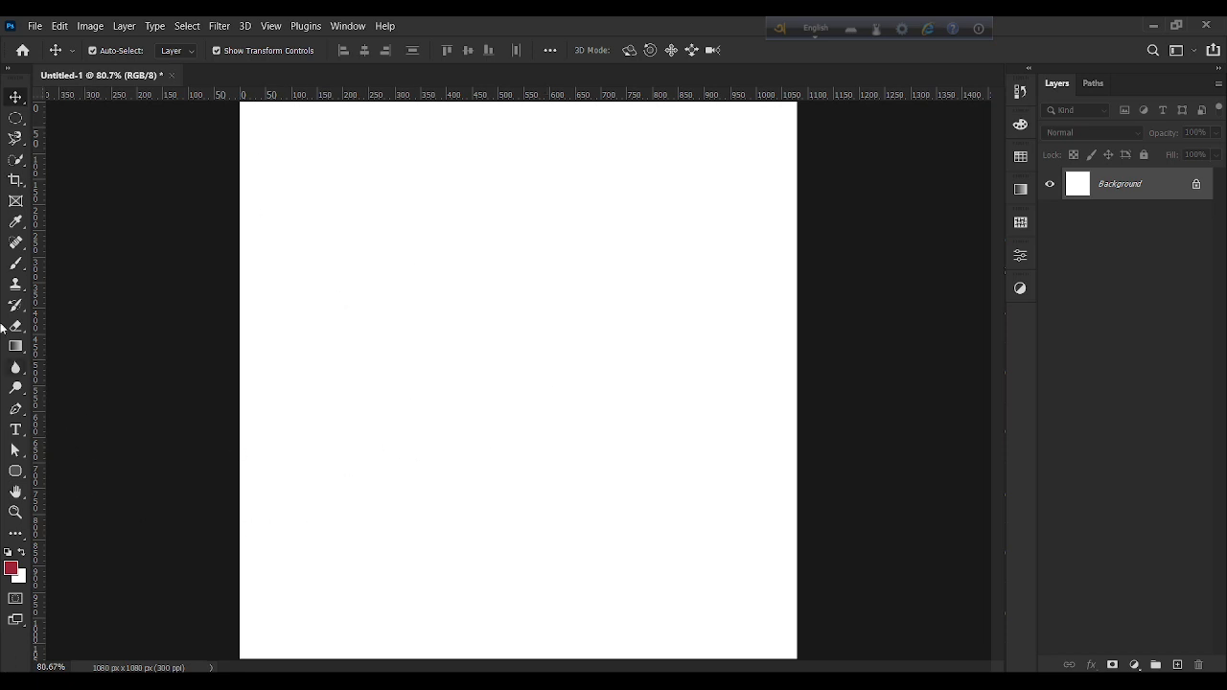
Draw a straight-sided Pen shape about 629 × 1081 px covering the canvas's right side, with a slanted left edge running from top to bottom.
{"action": "scroll", "coordinate": [484, 441], "scroll_direction": "down", "scroll_amount": 1}
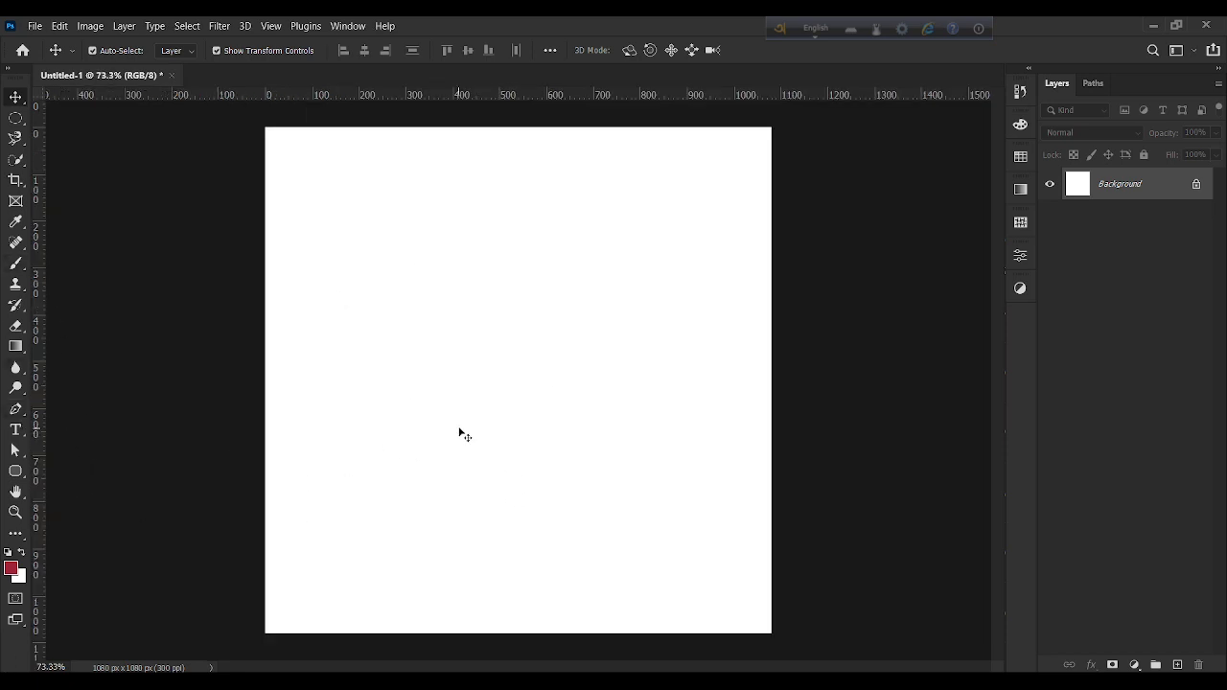
{"action": "left_click", "coordinate": [15, 410]}
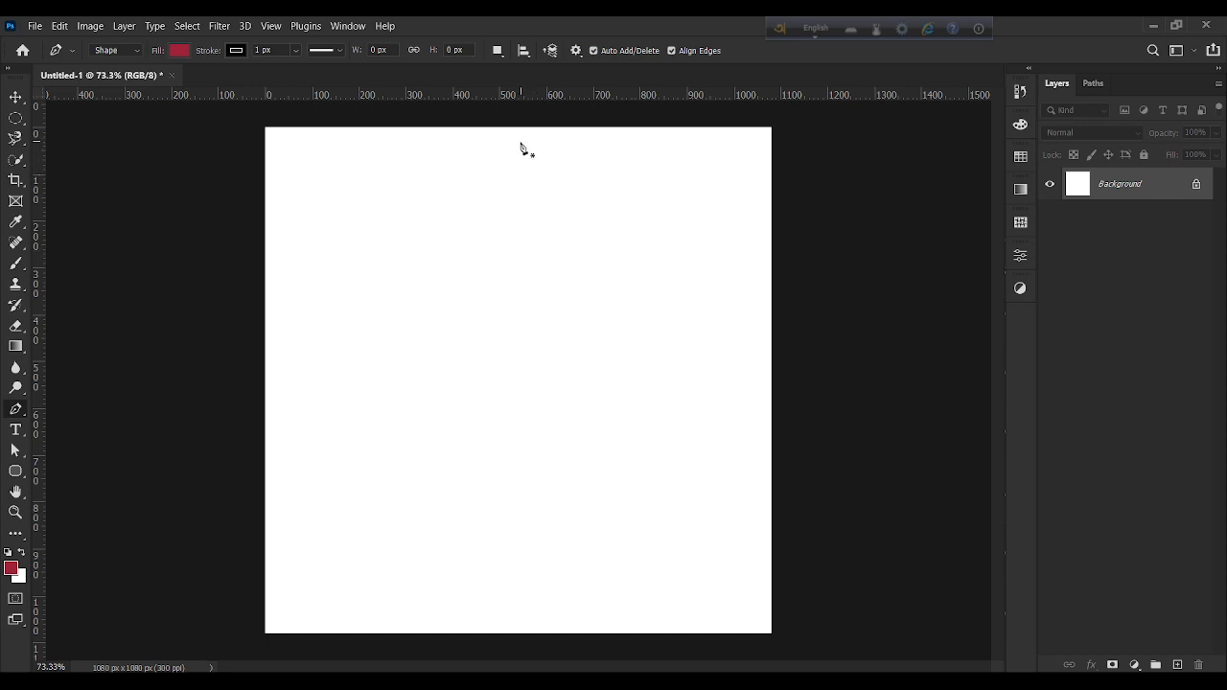
{"action": "left_click", "coordinate": [477, 129]}
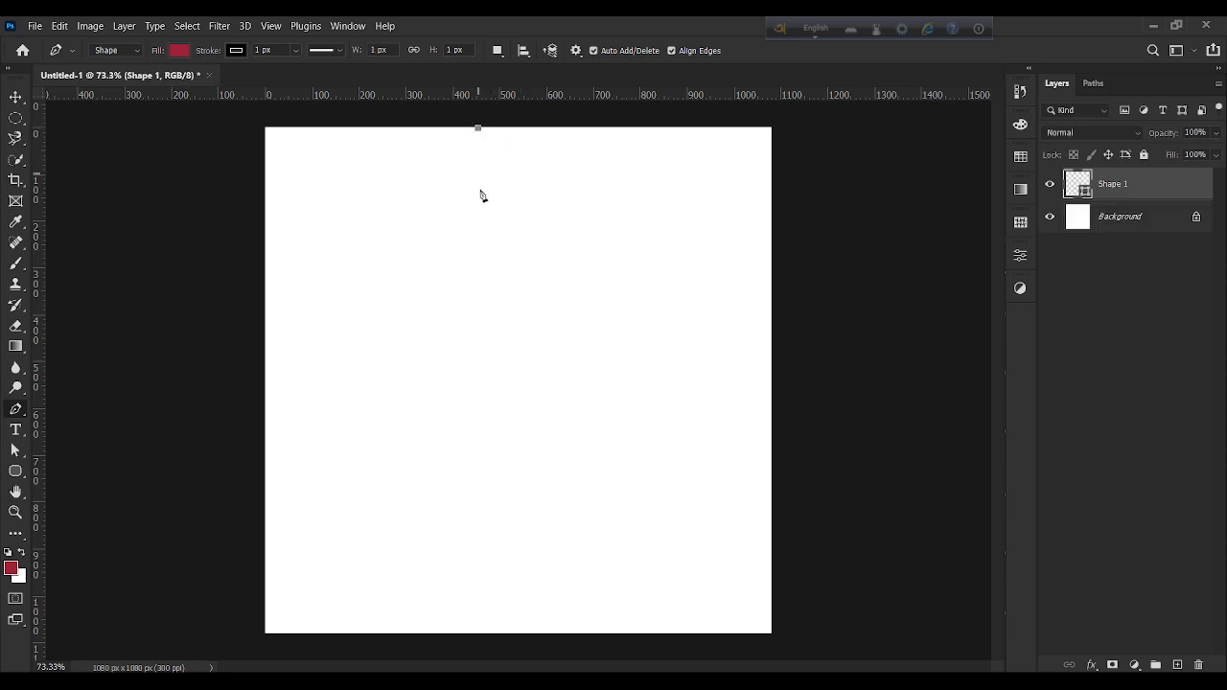
{"action": "left_click", "coordinate": [549, 631]}
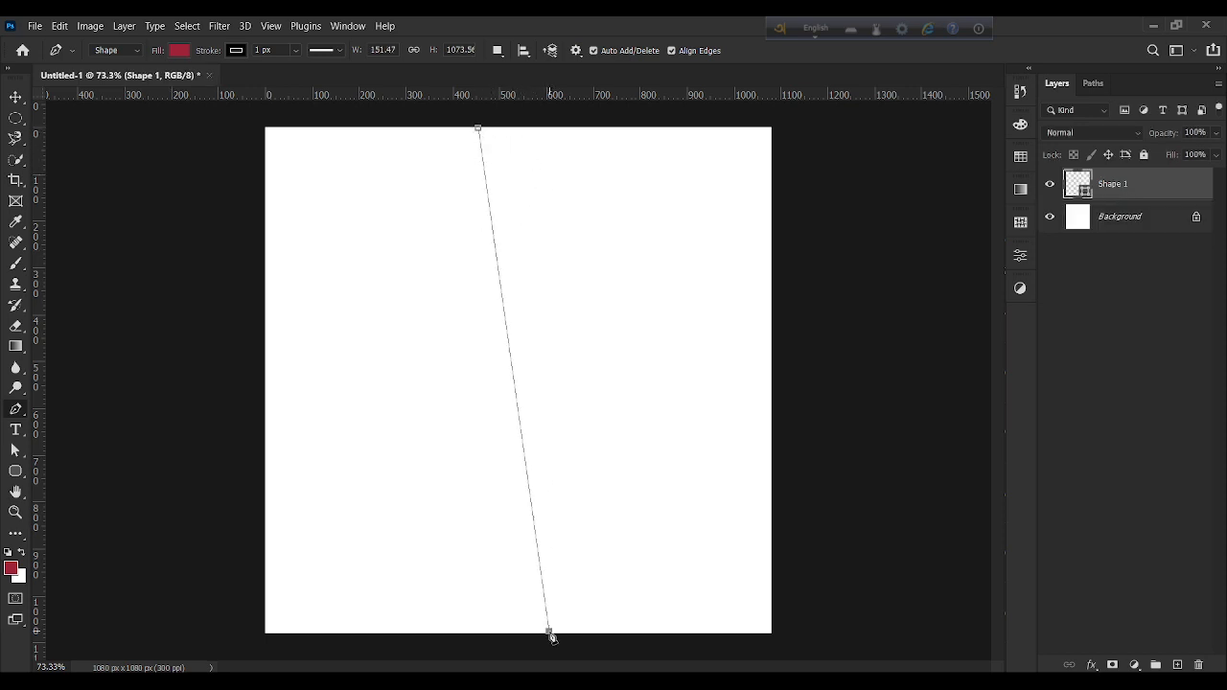
{"action": "left_click", "coordinate": [773, 633]}
{"action": "left_click", "coordinate": [772, 128]}
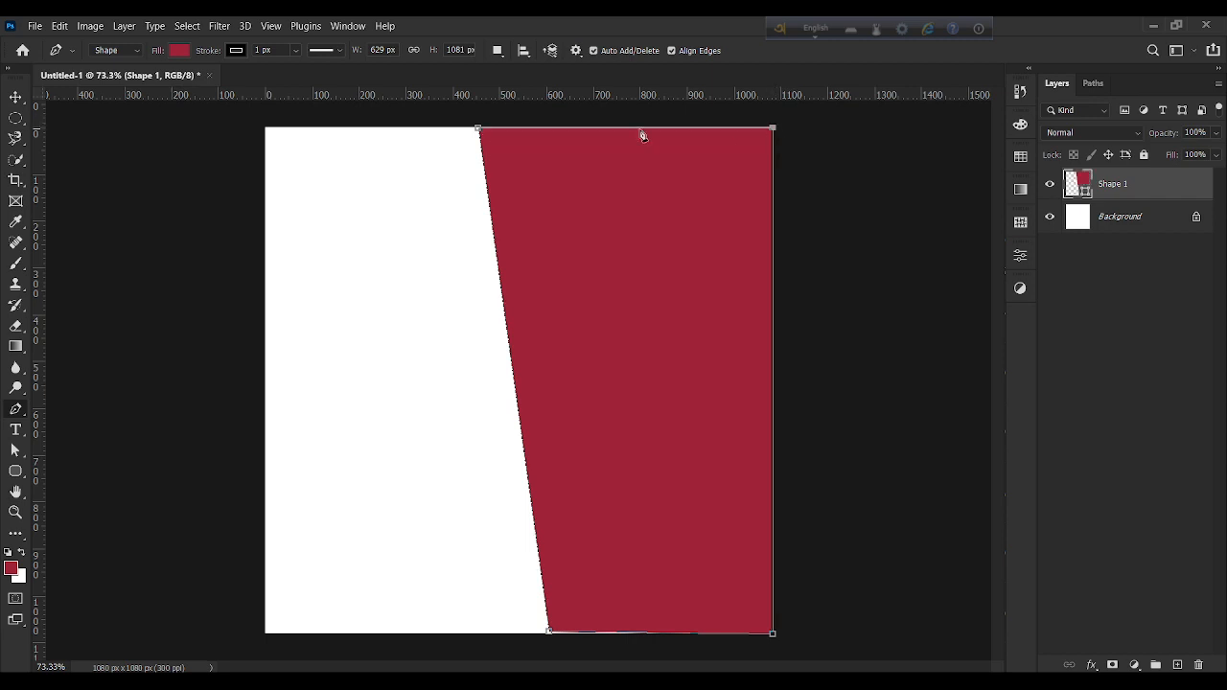
{"action": "left_click", "coordinate": [479, 128]}
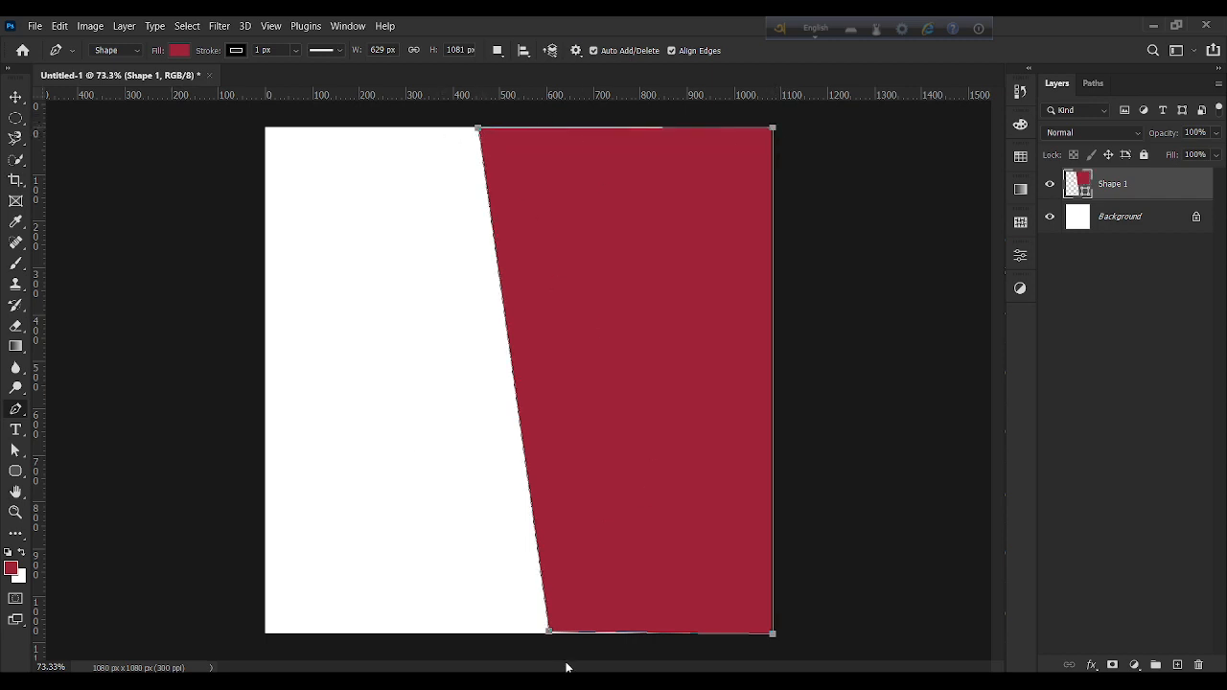
Scale the slanted shape to about 670 × 1151 px so it extends past the canvas's top, bottom and right edges.
{"action": "key", "text": "v"}
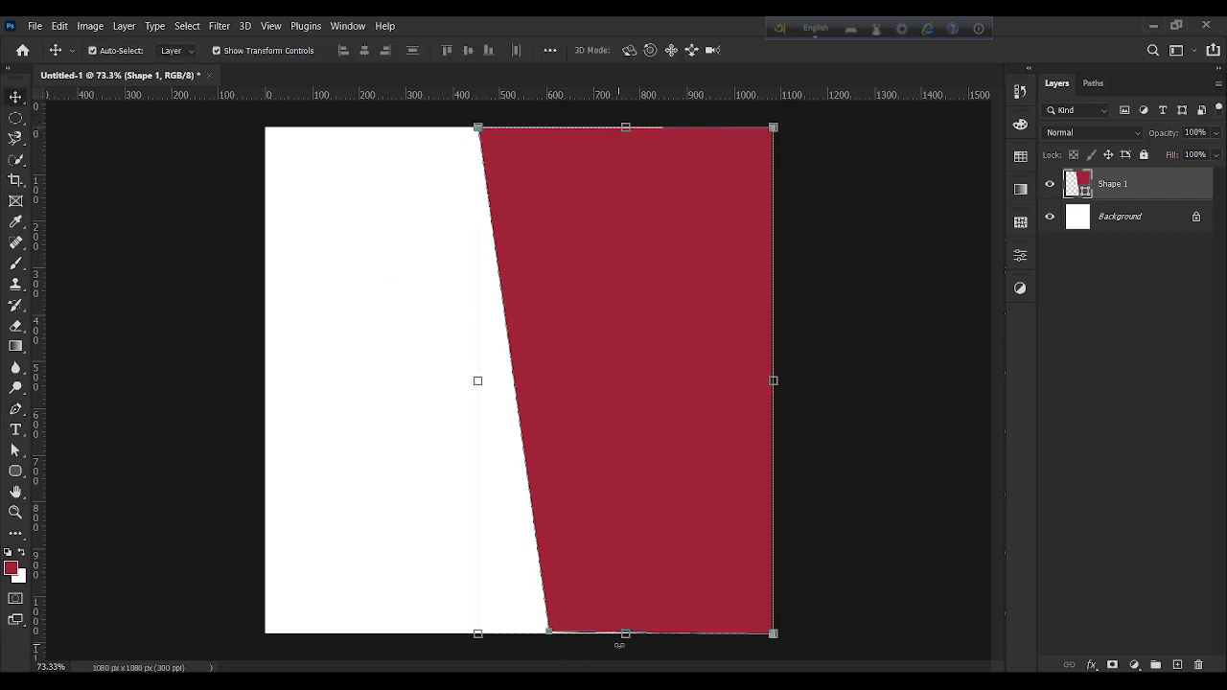
{"action": "left_click_drag", "start_coordinate": [625, 634], "coordinate": [625, 655]}
{"action": "left_click_drag", "start_coordinate": [618, 117], "coordinate": [625, 116]}
{"action": "left_click", "coordinate": [790, 50]}
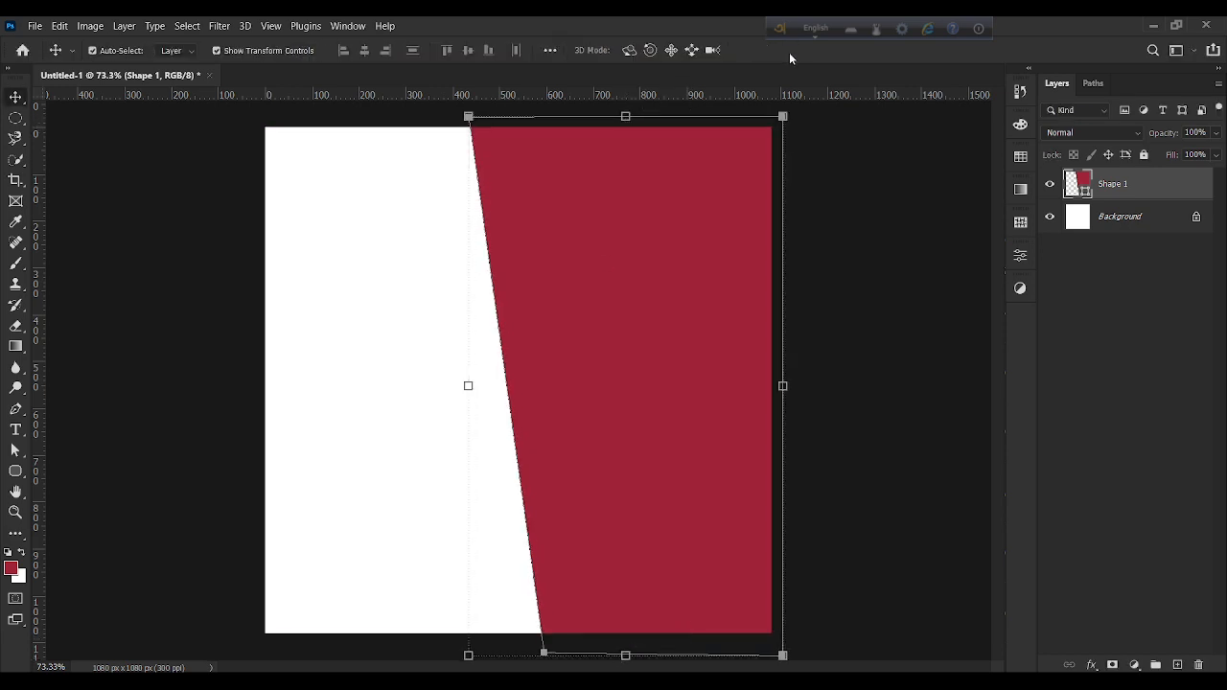
Remove the slanted shape's stroke and change its fill to the recently used yellow-orange.
{"action": "left_click", "coordinate": [1020, 255]}
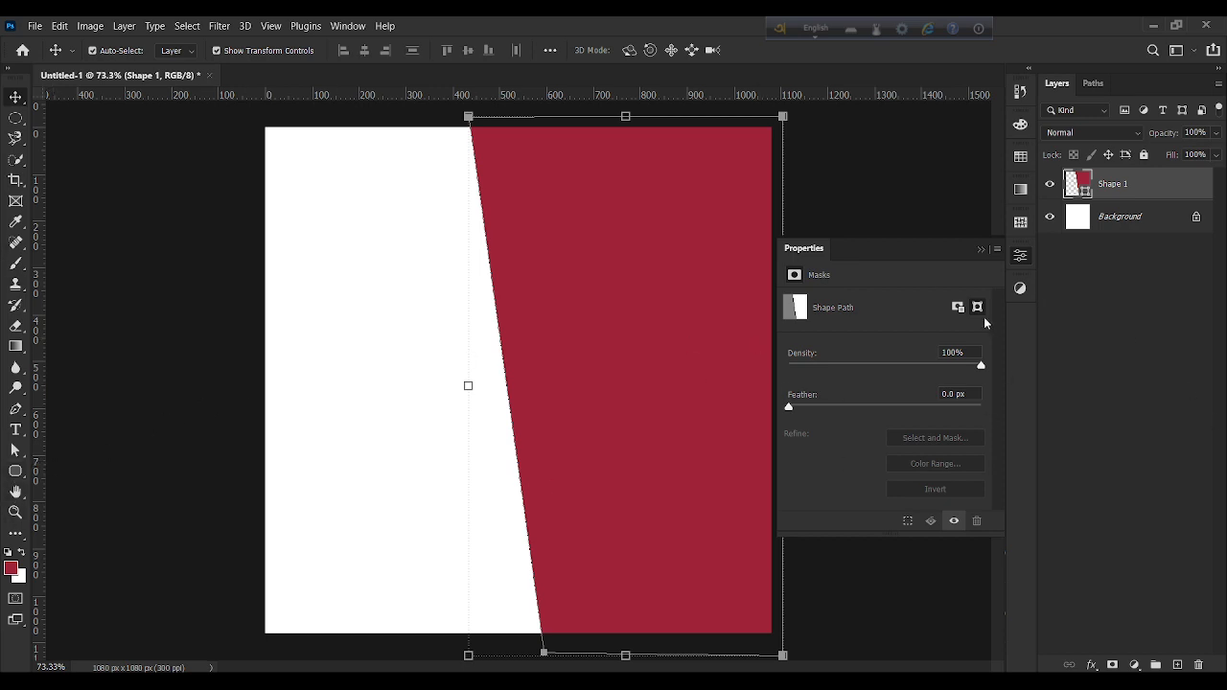
{"action": "left_click", "coordinate": [21, 474]}
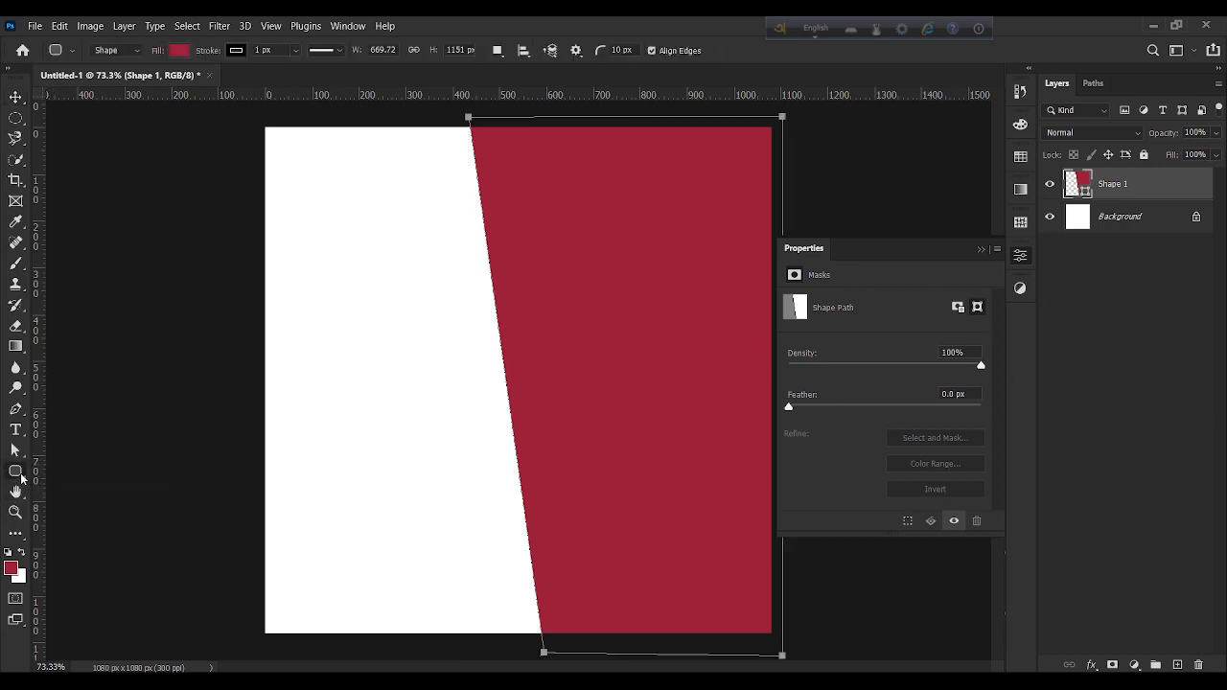
{"action": "left_click", "coordinate": [238, 51]}
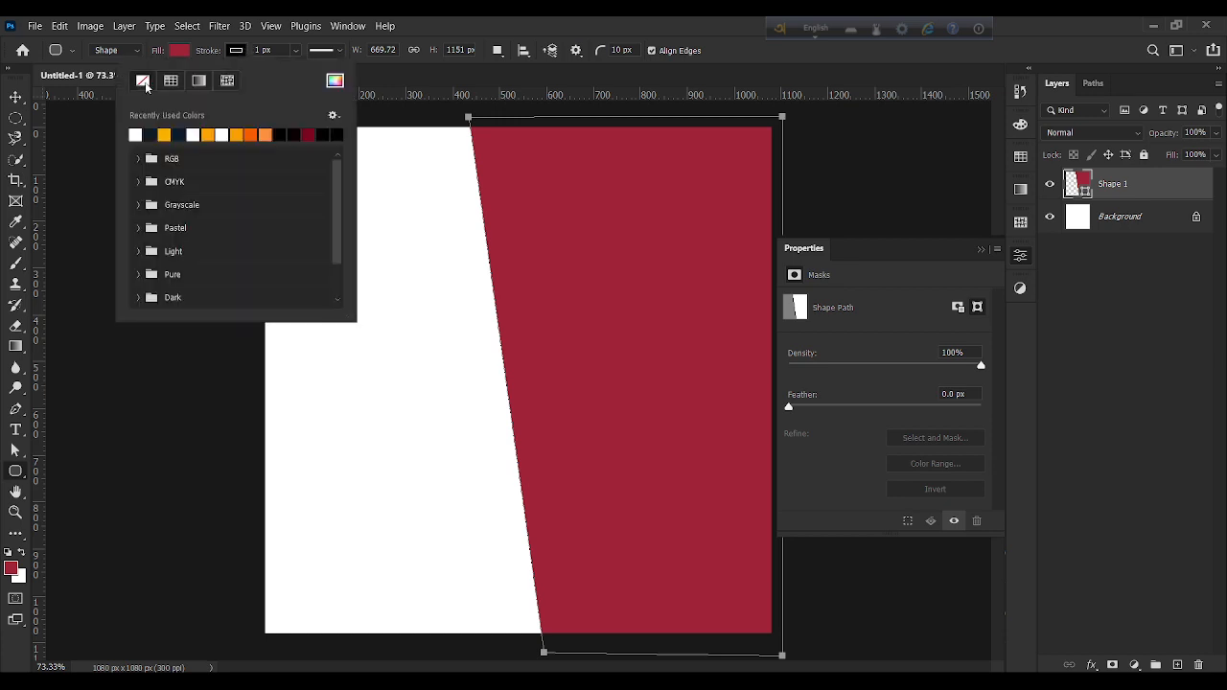
{"action": "left_click", "coordinate": [179, 50]}
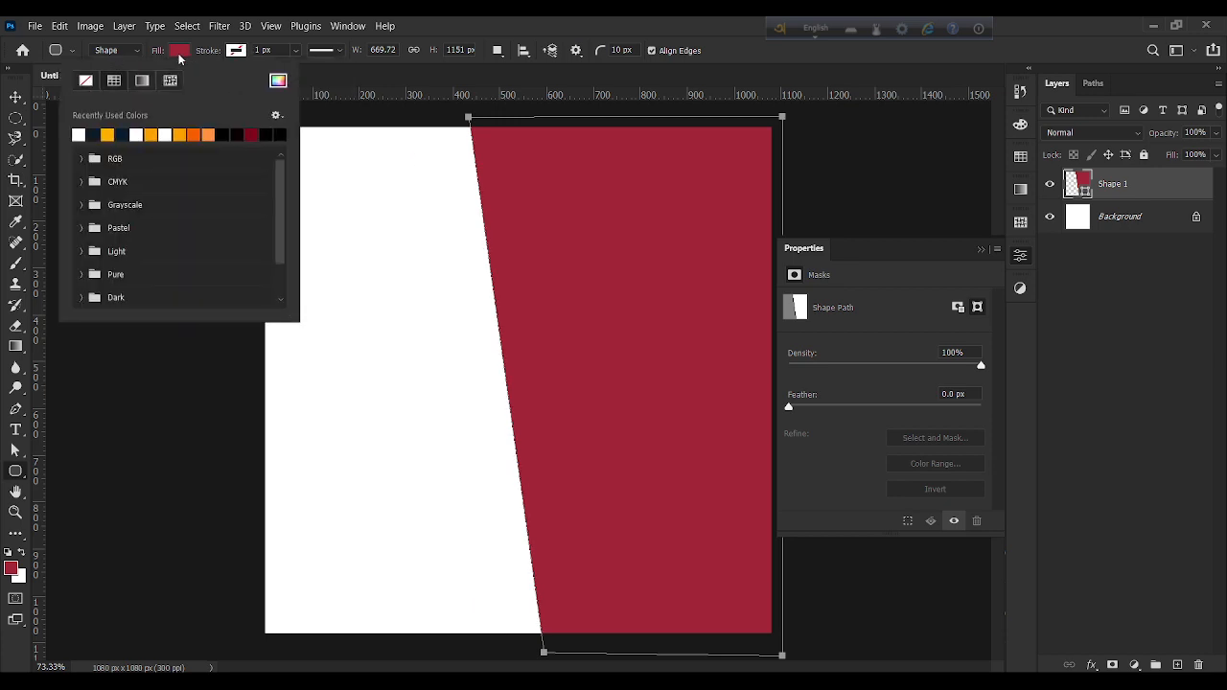
{"action": "left_click", "coordinate": [107, 134]}
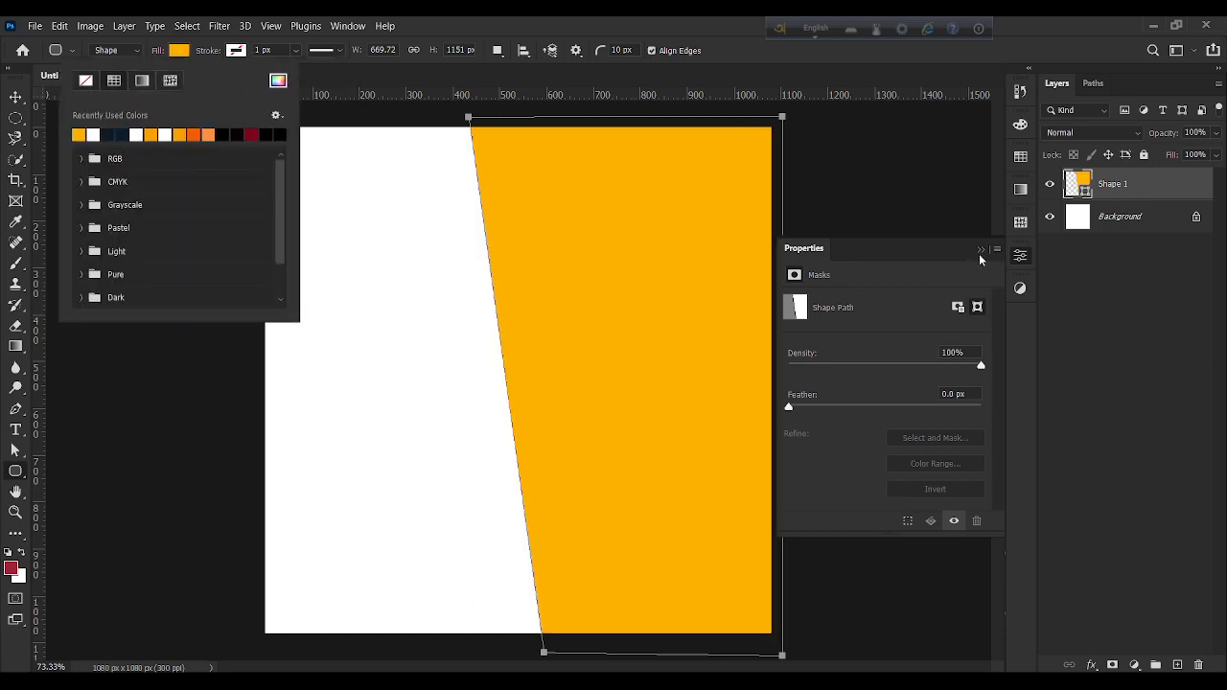
{"action": "left_click", "coordinate": [980, 250]}
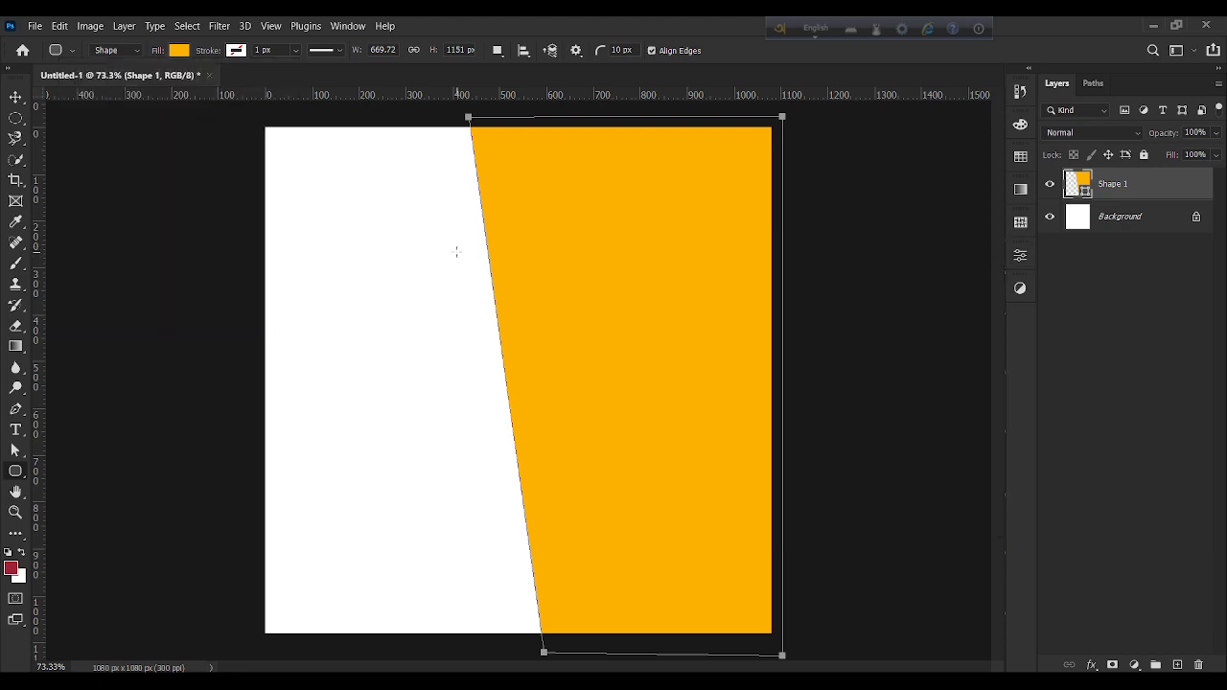
Move the yellow-orange shape slightly to the right and down with the Move tool.
{"action": "left_click", "coordinate": [15, 97]}
{"action": "left_click_drag", "start_coordinate": [626, 305], "coordinate": [656, 319]}
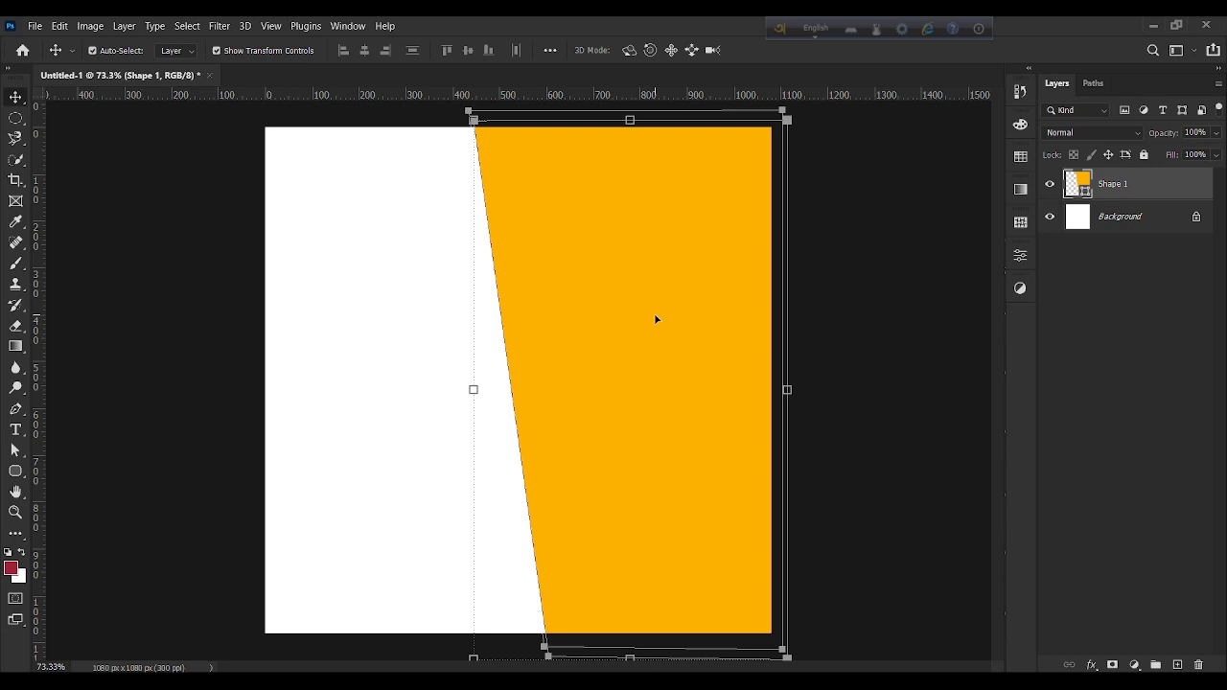
Delete the yellow-orange shape and draw a closed, curved crimson Pen shape about 807 × 521 px with an upswept right tip and lower-left notch.
{"action": "key", "text": "Delete"}
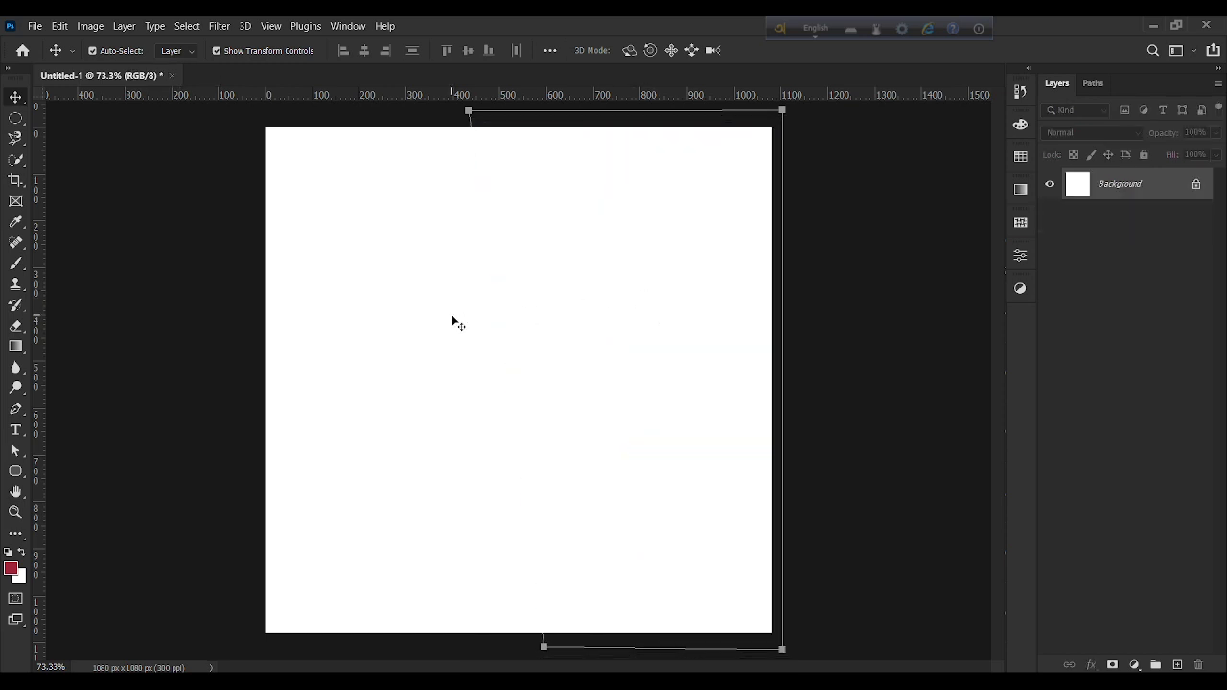
{"action": "left_click", "coordinate": [16, 410]}
{"action": "left_click", "coordinate": [317, 329]}
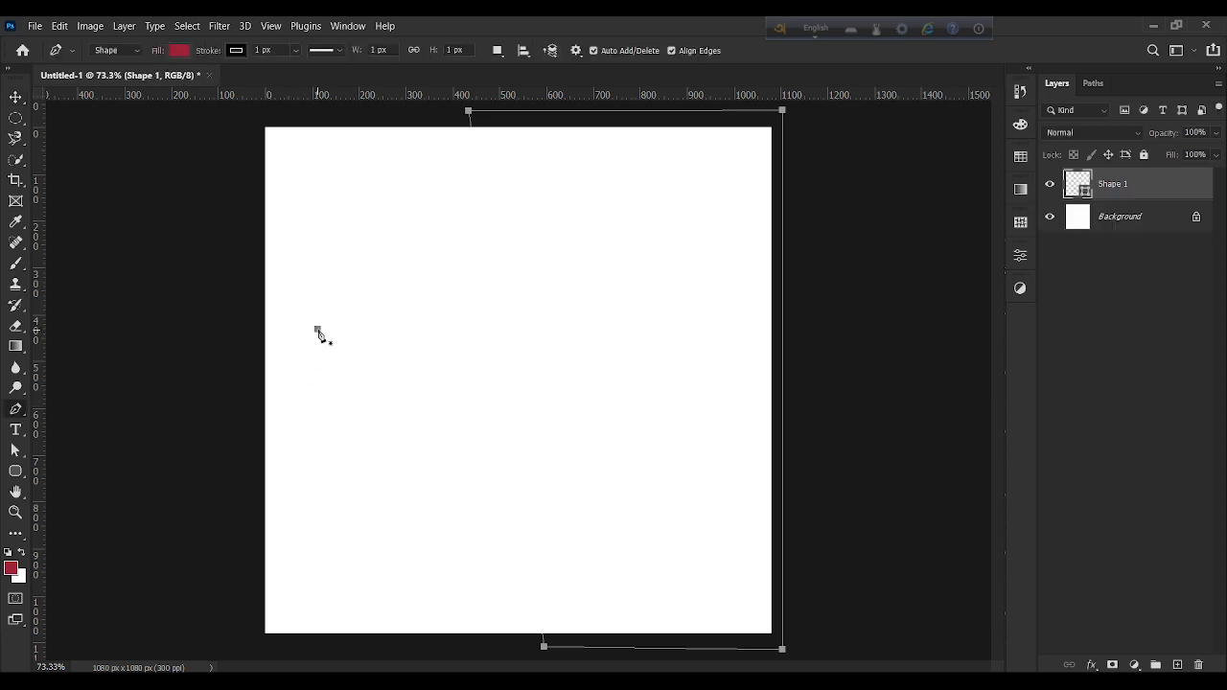
{"action": "left_click_drag", "start_coordinate": [491, 275], "coordinate": [577, 292]}
{"action": "left_click_drag", "start_coordinate": [652, 250], "coordinate": [665, 231]}
{"action": "left_click_drag", "start_coordinate": [695, 215], "coordinate": [697, 226]}
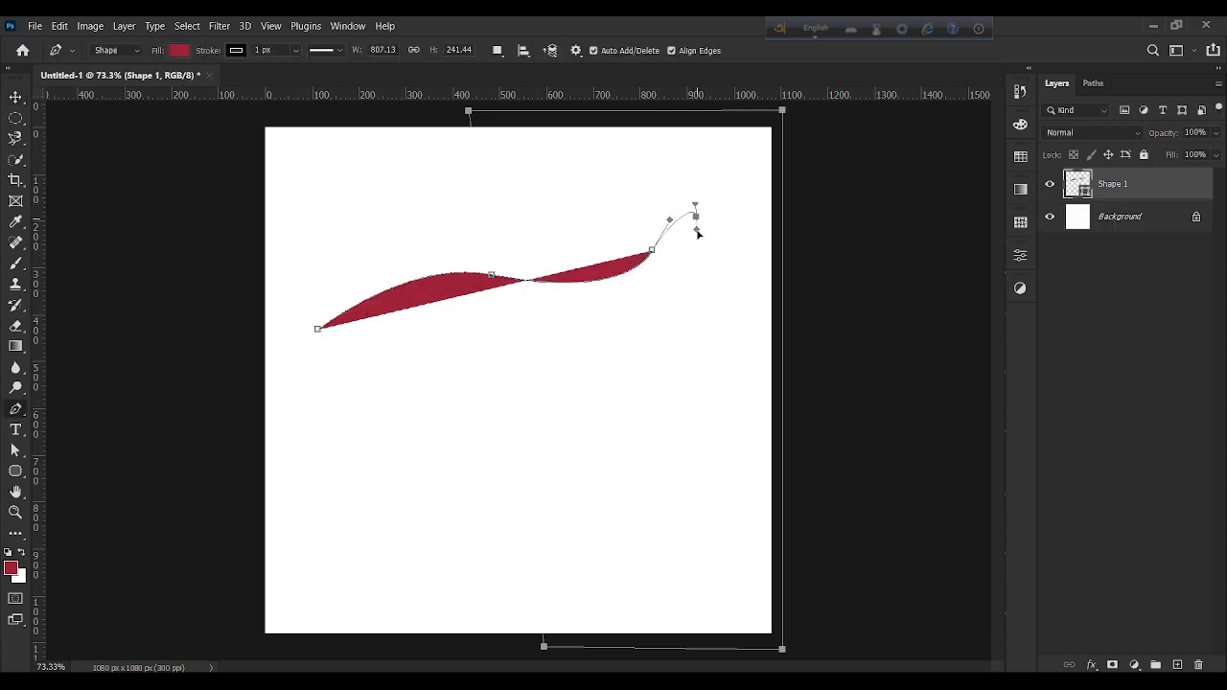
{"action": "left_click_drag", "start_coordinate": [663, 361], "coordinate": [640, 397]}
{"action": "left_click_drag", "start_coordinate": [485, 430], "coordinate": [382, 392]}
{"action": "left_click", "coordinate": [383, 396]}
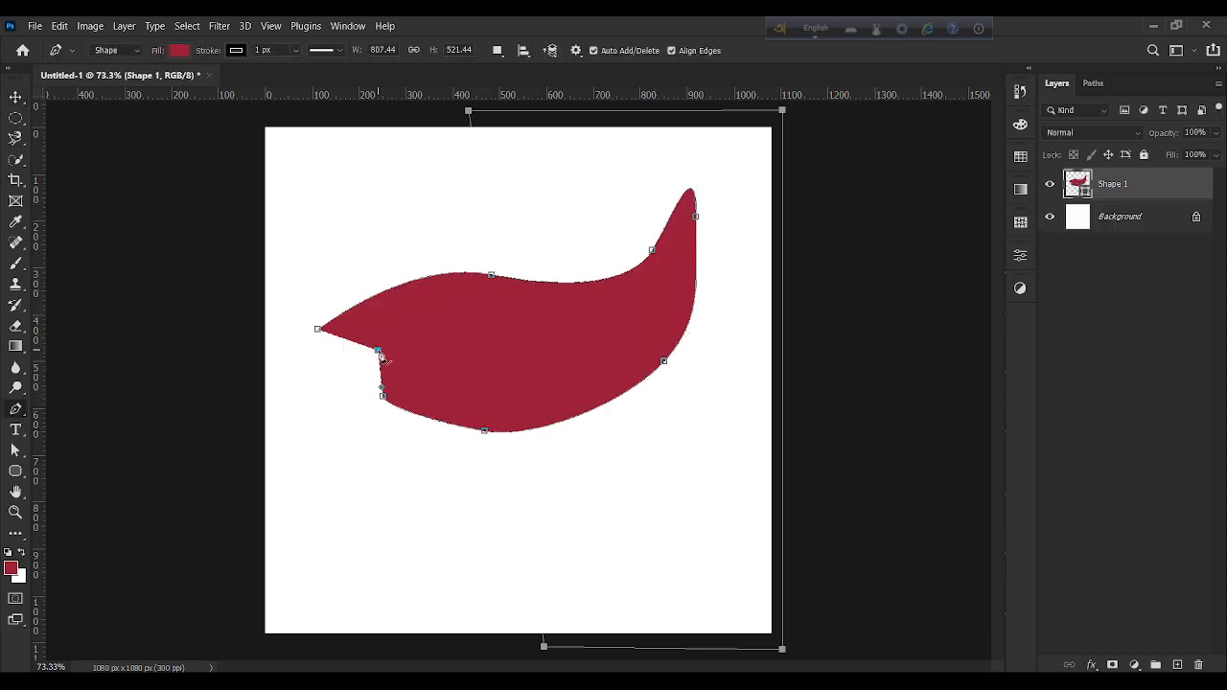
{"action": "left_click", "coordinate": [378, 351]}
{"action": "left_click", "coordinate": [347, 358]}
{"action": "left_click", "coordinate": [317, 329]}
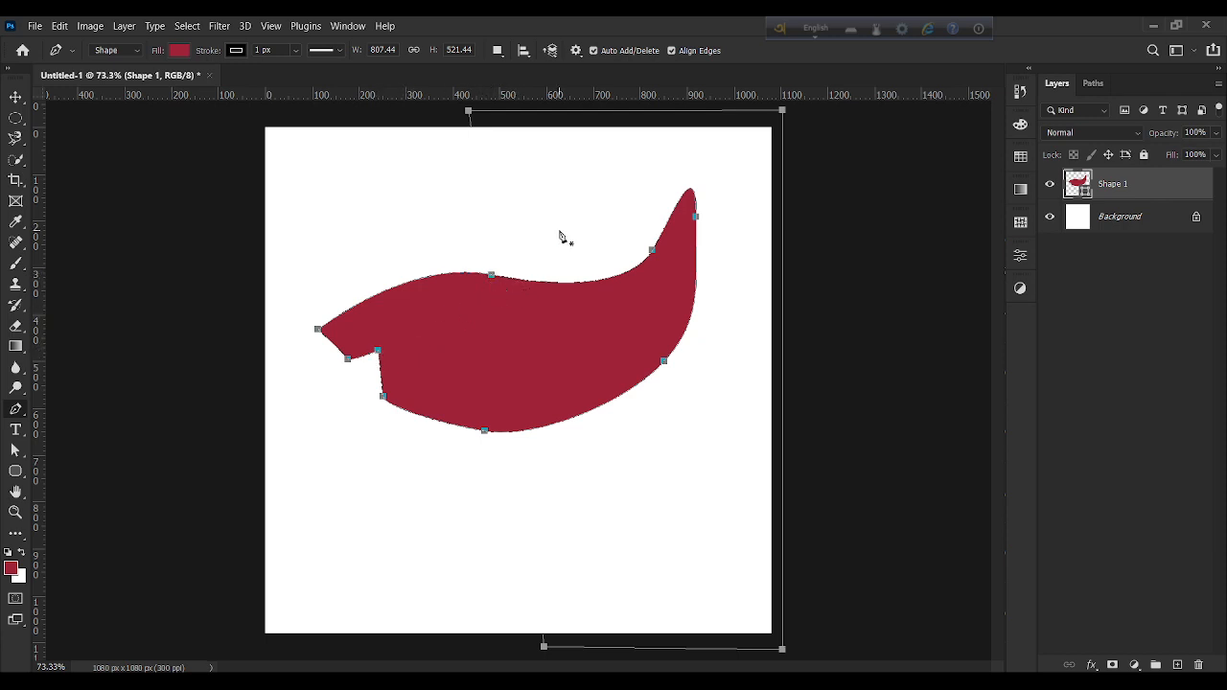
Add five anchor points along the crimson shape's upper, right and lower edges with the Add Anchor Point tool.
{"action": "right_click", "coordinate": [16, 409]}
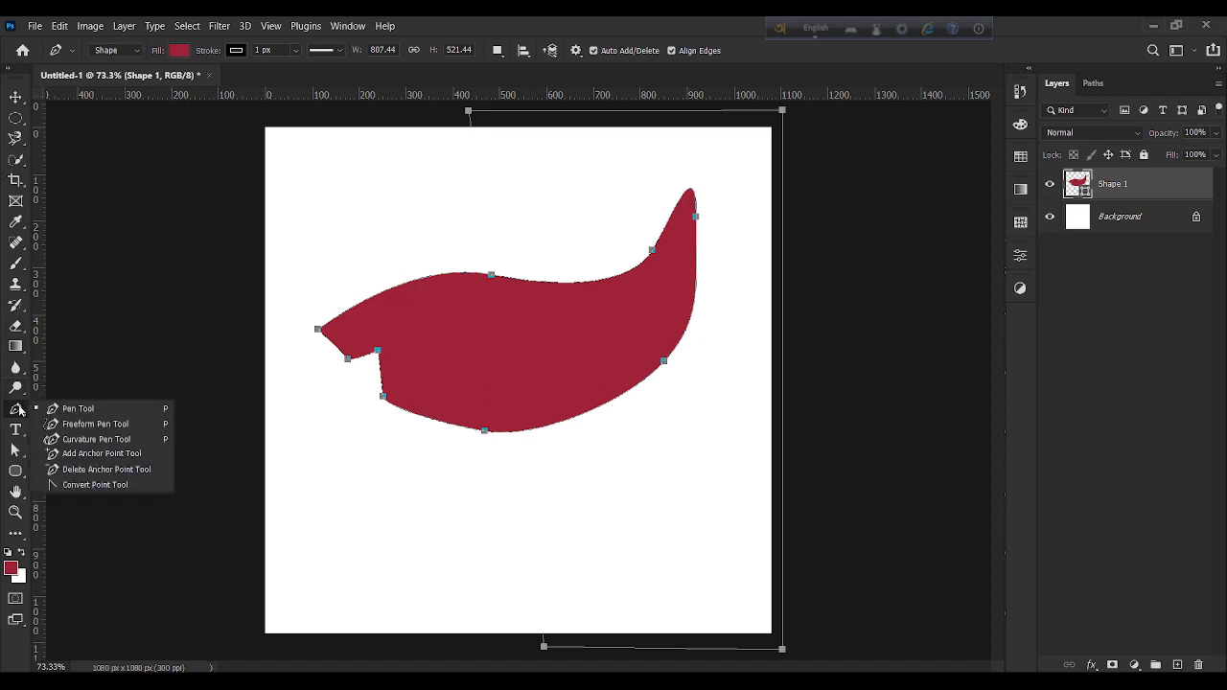
{"action": "left_click", "coordinate": [75, 461]}
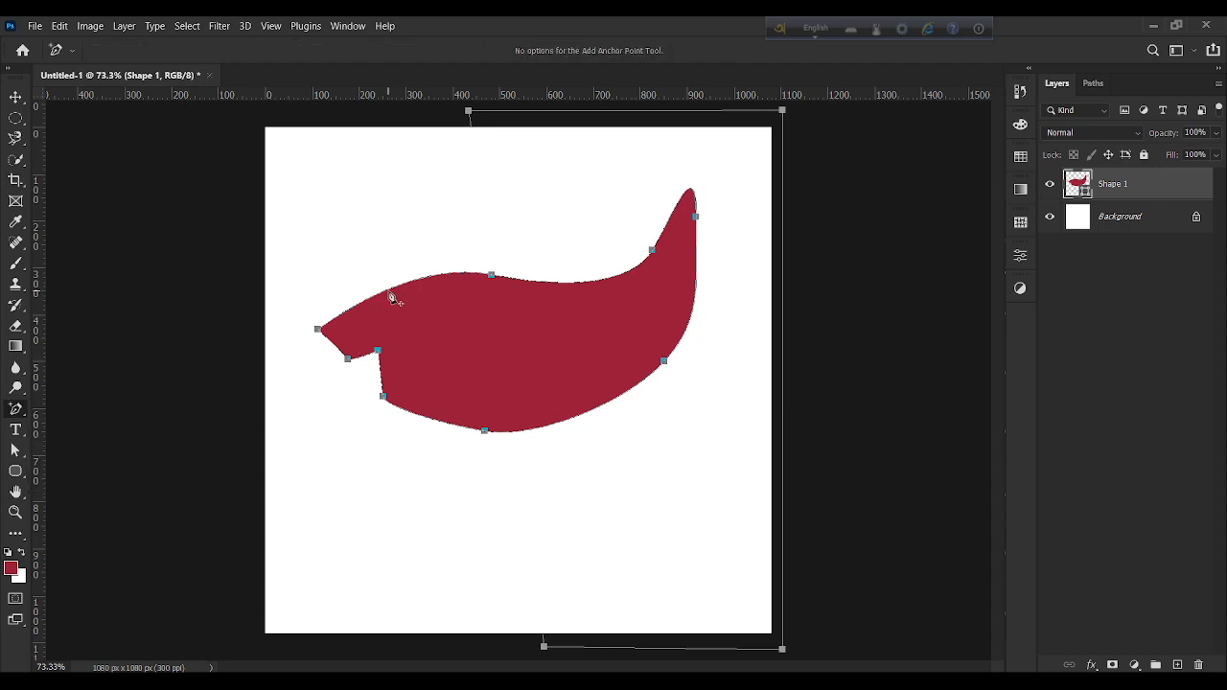
{"action": "left_click", "coordinate": [492, 276]}
{"action": "left_click", "coordinate": [387, 291]}
{"action": "left_click", "coordinate": [597, 282]}
{"action": "left_click", "coordinate": [672, 218]}
{"action": "left_click", "coordinate": [594, 410]}
{"action": "left_click", "coordinate": [696, 300]}
Delete six anchors along the shape's upper, right and lower edges and at the notch's inner corner with the Delete Anchor Point tool.
{"action": "right_click", "coordinate": [16, 412]}
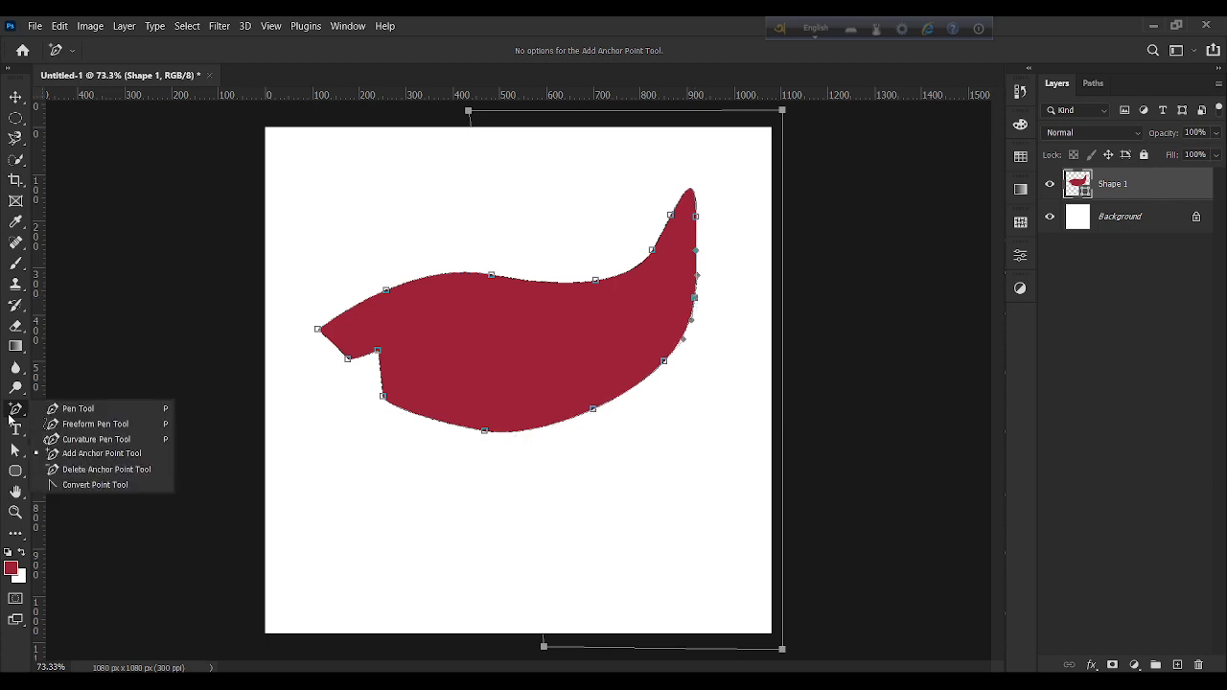
{"action": "left_click", "coordinate": [75, 469]}
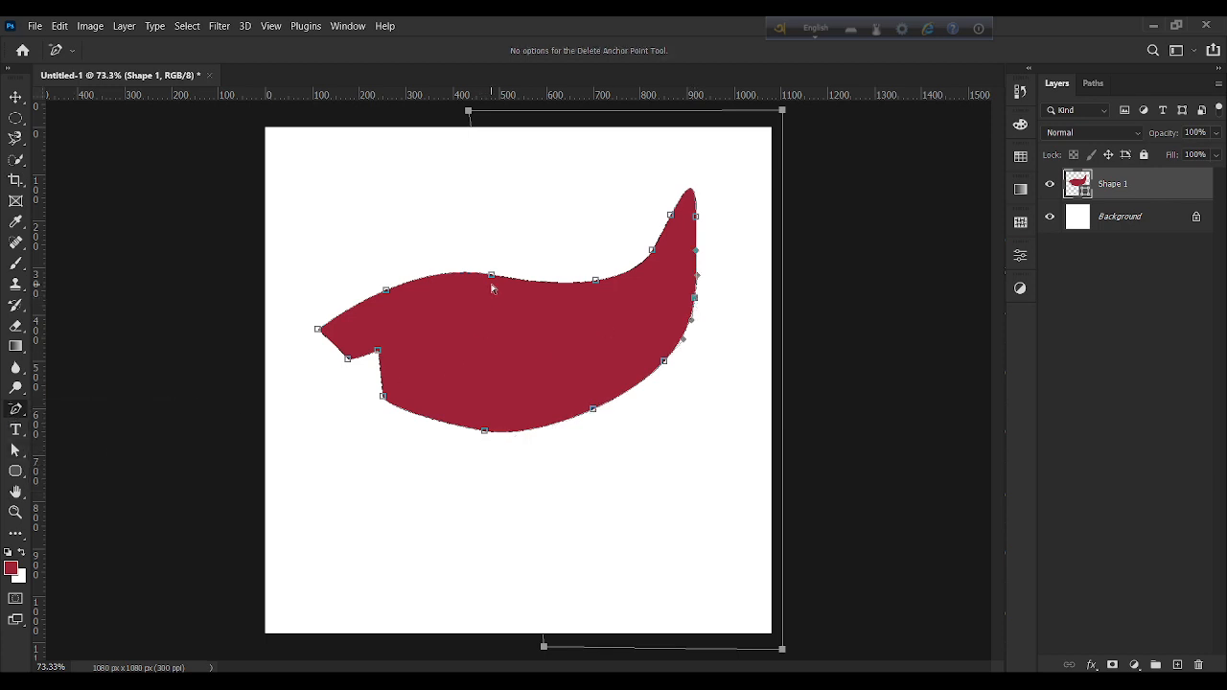
{"action": "left_click", "coordinate": [387, 291]}
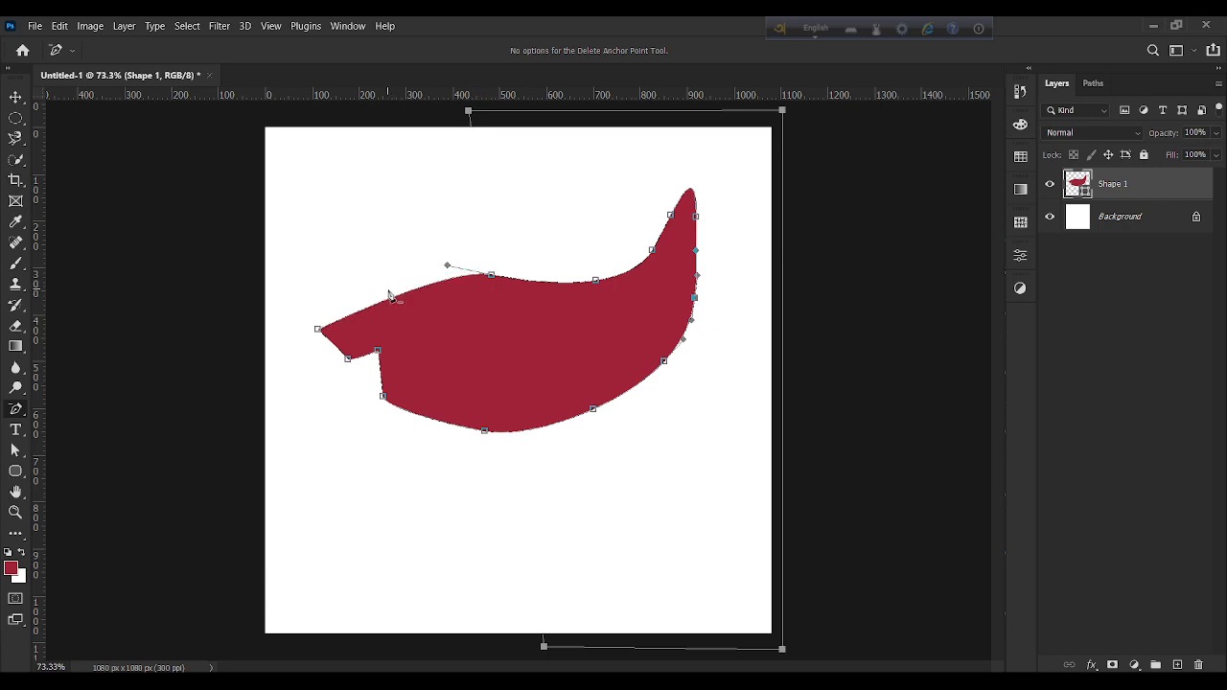
{"action": "left_click", "coordinate": [596, 283]}
{"action": "left_click", "coordinate": [652, 251]}
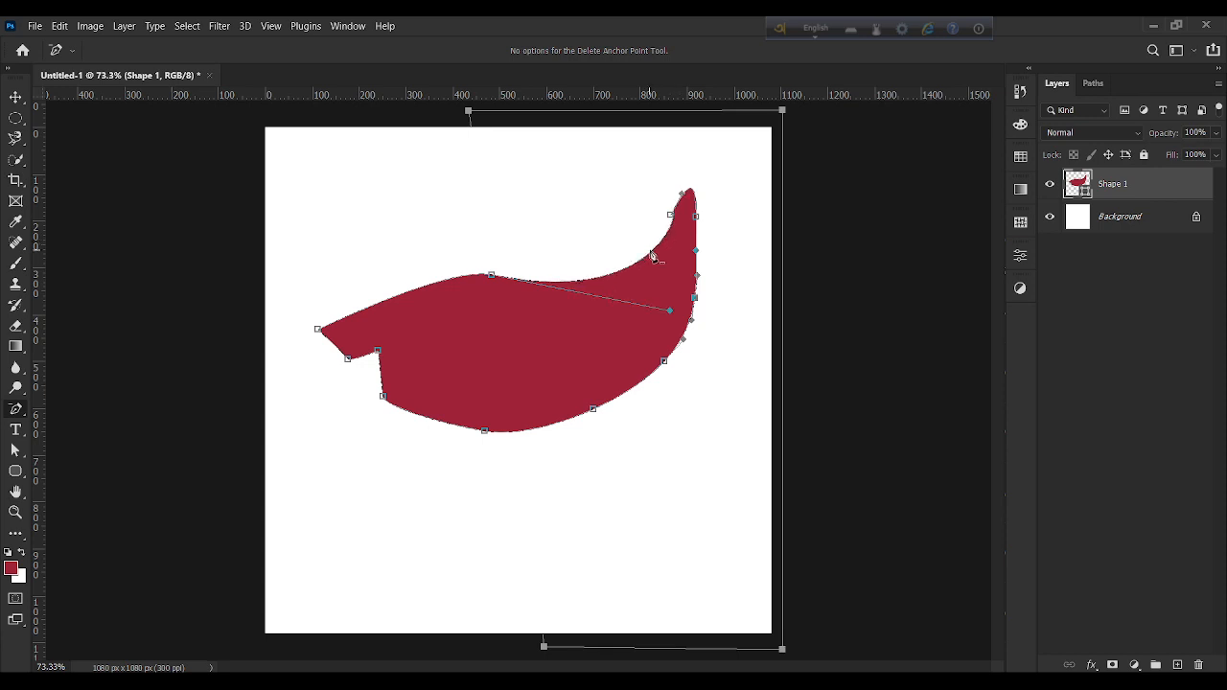
{"action": "left_click", "coordinate": [694, 299]}
{"action": "left_click", "coordinate": [594, 410]}
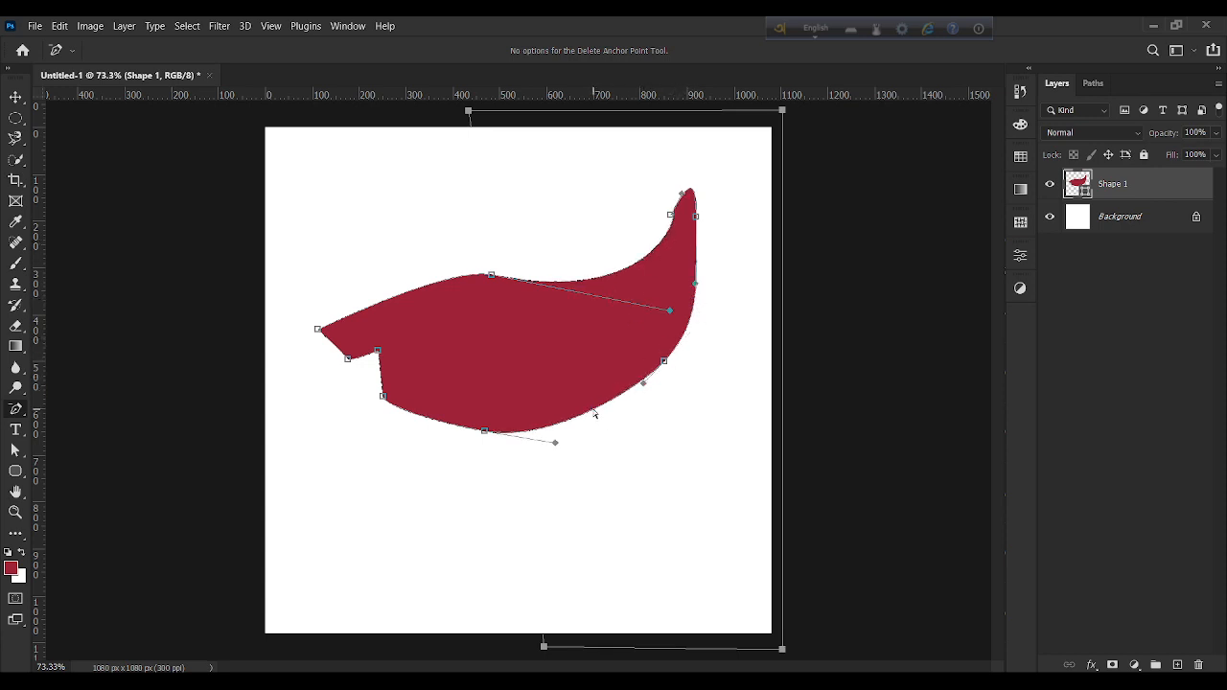
{"action": "left_click", "coordinate": [379, 352]}
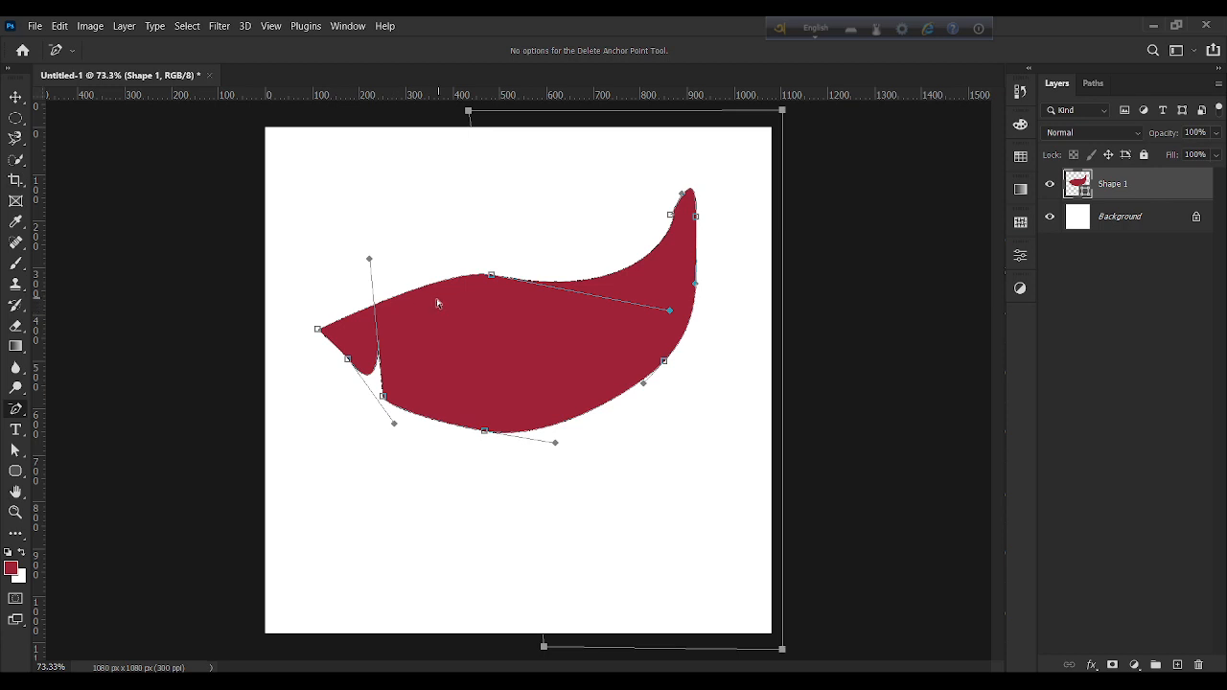
Add two anchors on the shape's upper edge with the regular Pen tool, and remove both with the same tool.
{"action": "left_click", "coordinate": [17, 411]}
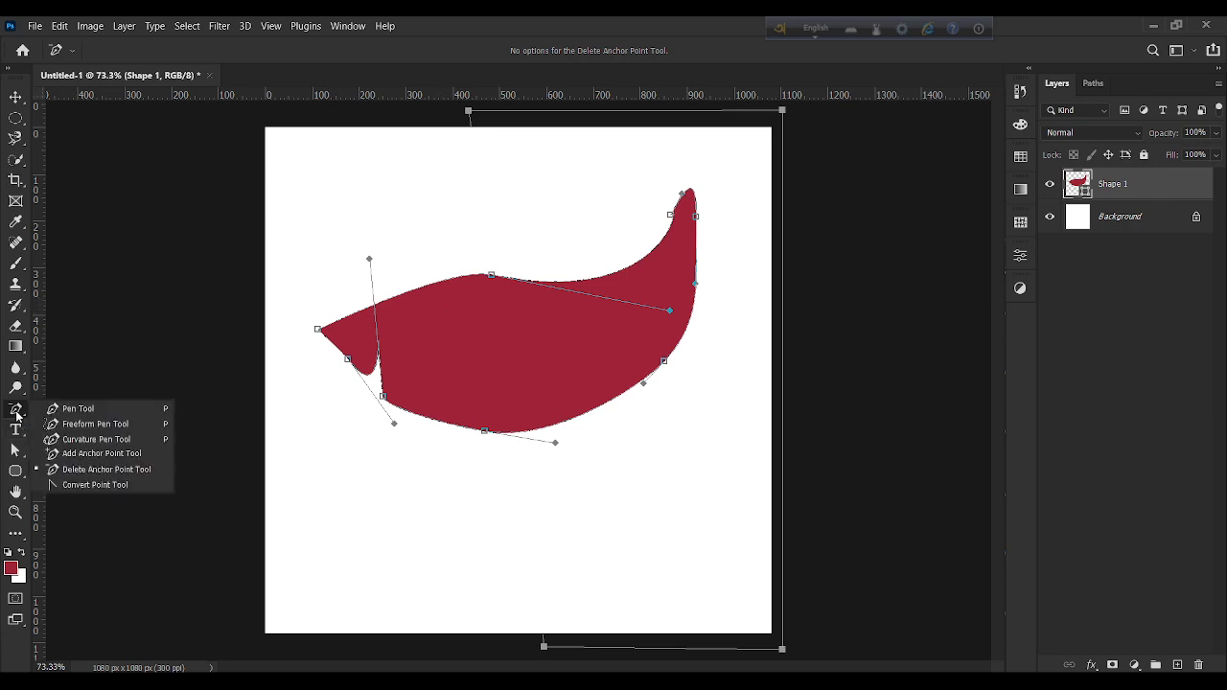
{"action": "left_click", "coordinate": [62, 410]}
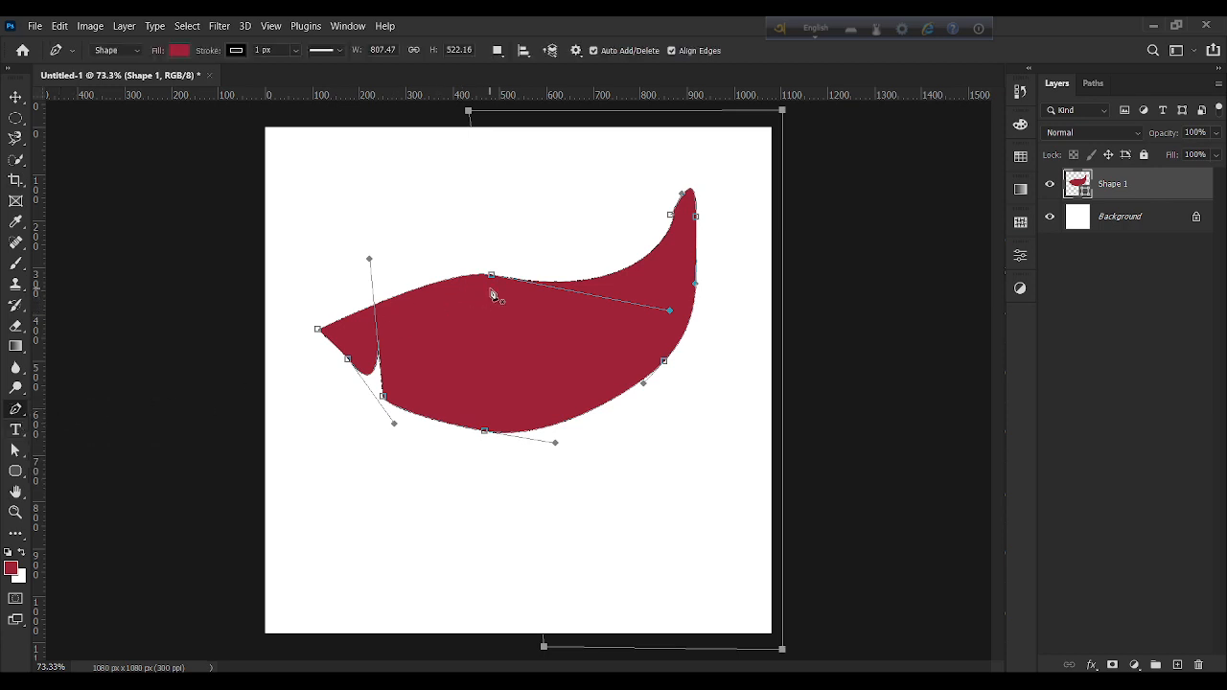
{"action": "left_click", "coordinate": [396, 296]}
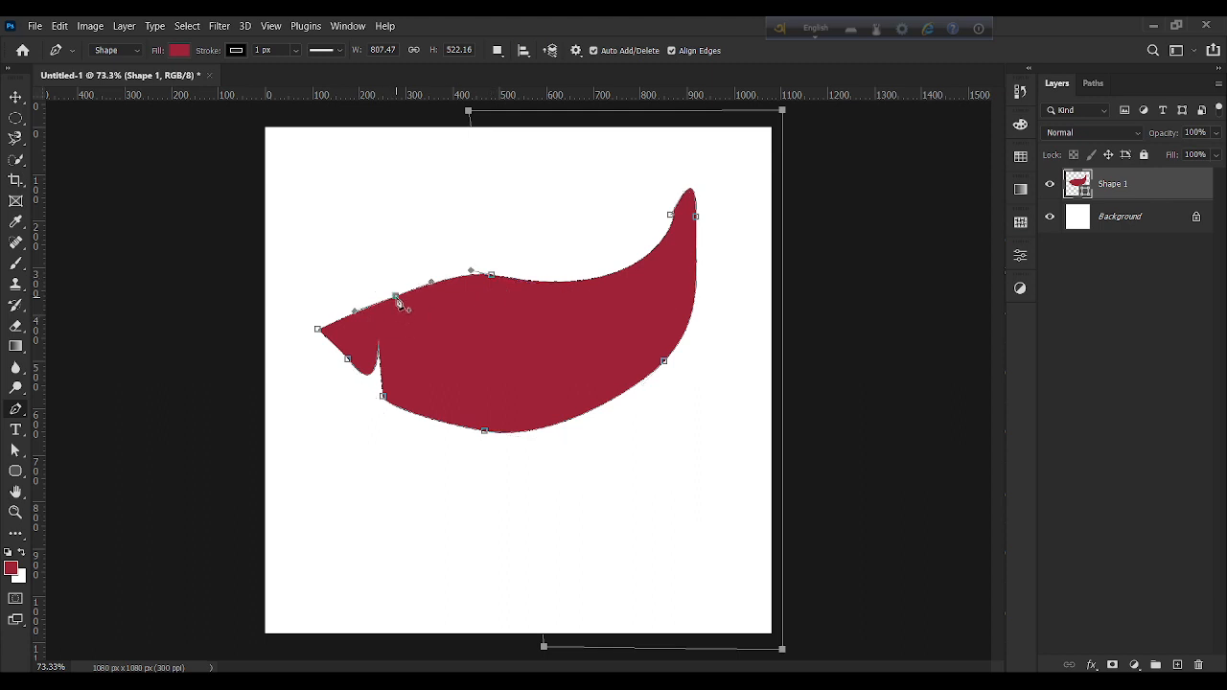
{"action": "left_click", "coordinate": [595, 279]}
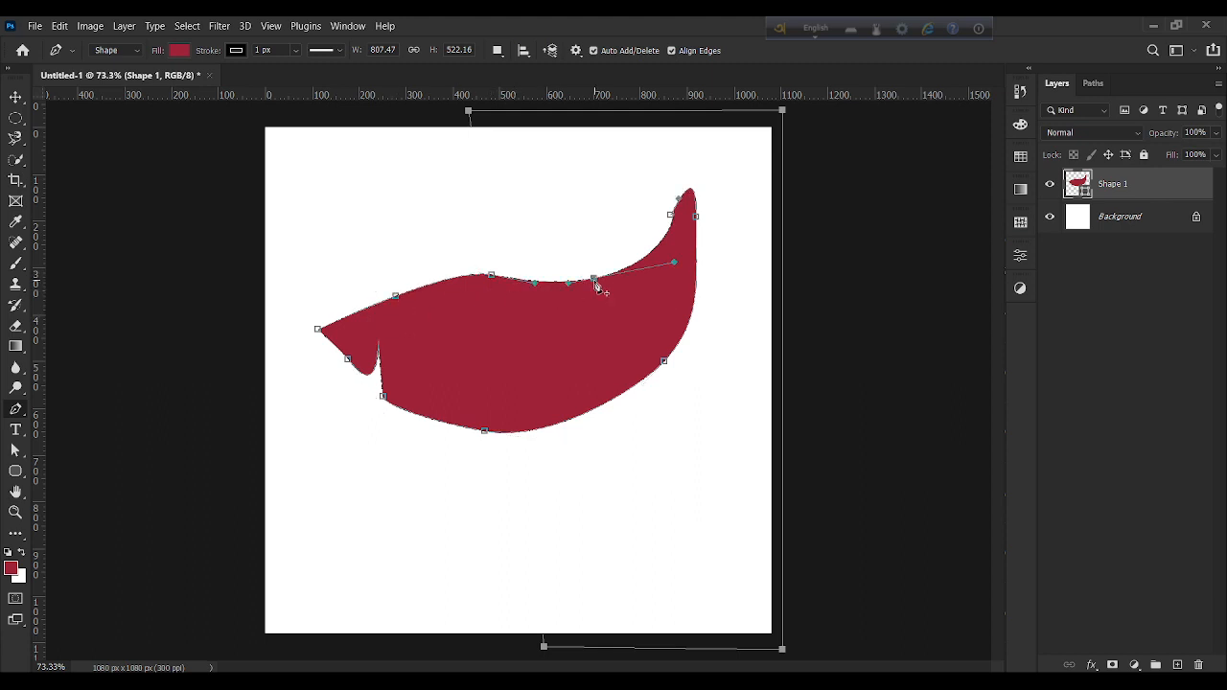
{"action": "left_click", "coordinate": [396, 297]}
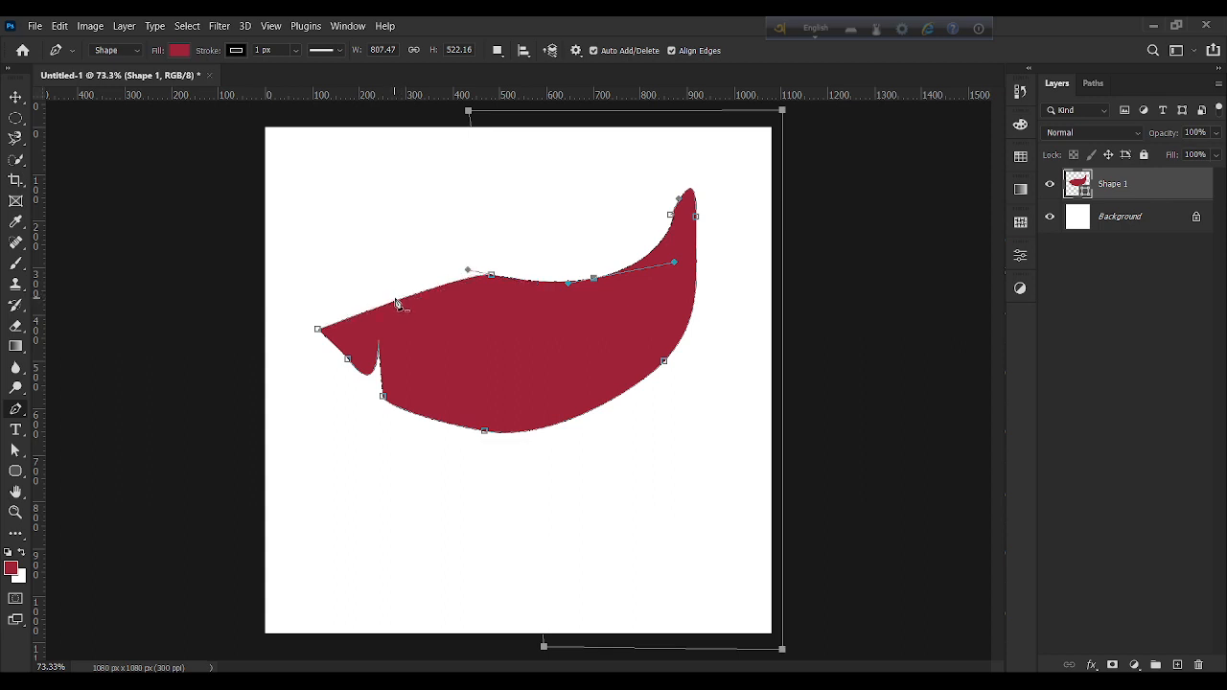
{"action": "left_click", "coordinate": [592, 280]}
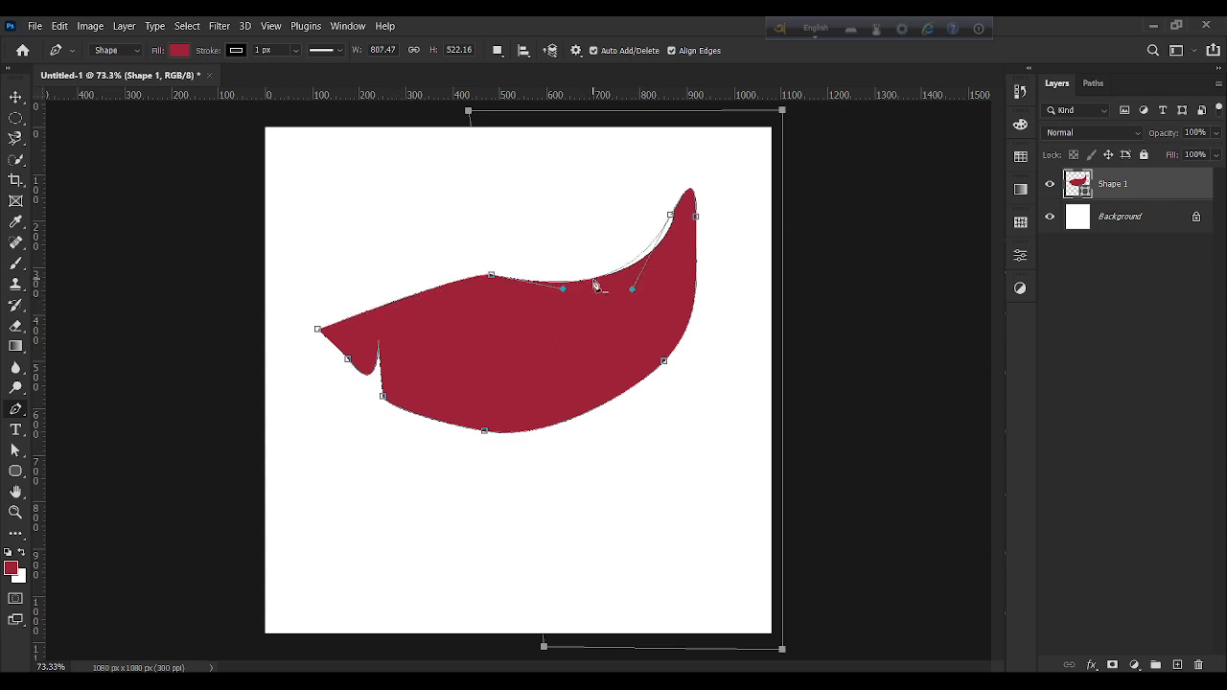
Delete the crimson Pen shape, leaving only the white background layer.
{"action": "right_click", "coordinate": [29, 414]}
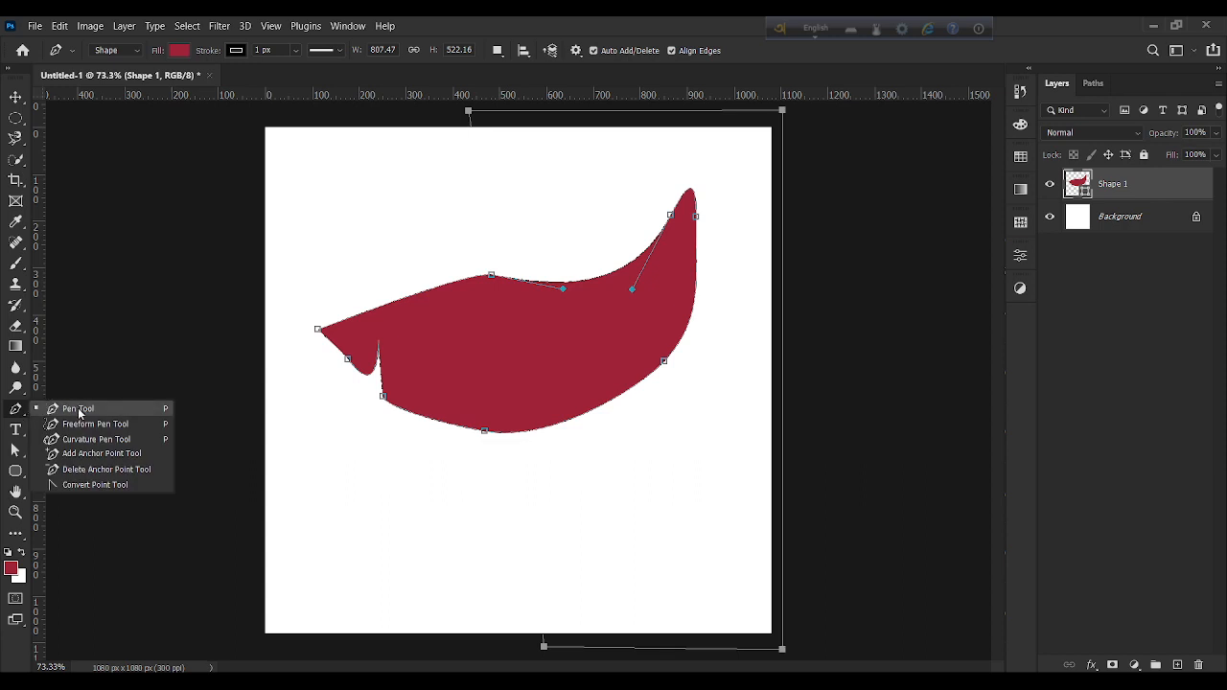
{"action": "left_click", "coordinate": [15, 98]}
{"action": "key", "text": "Delete"}
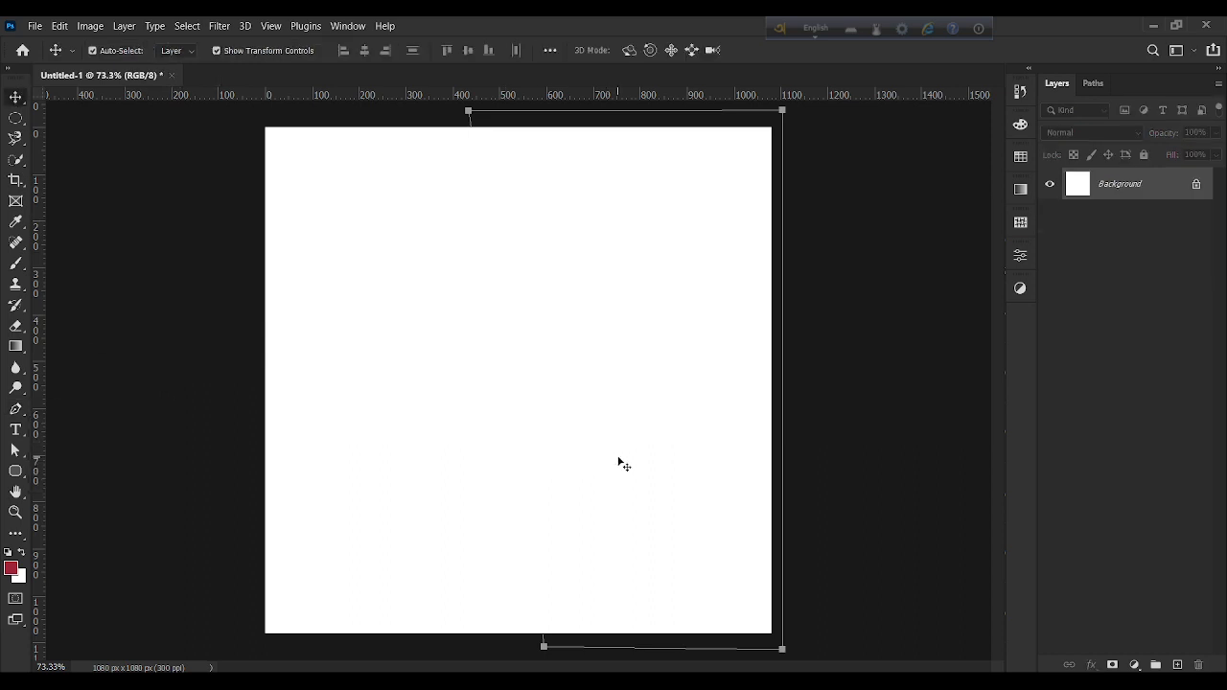
Draw a closed irregular shape about 617 × 733 px with the Freeform Pen tool, and delete it.
{"action": "left_click", "coordinate": [17, 411]}
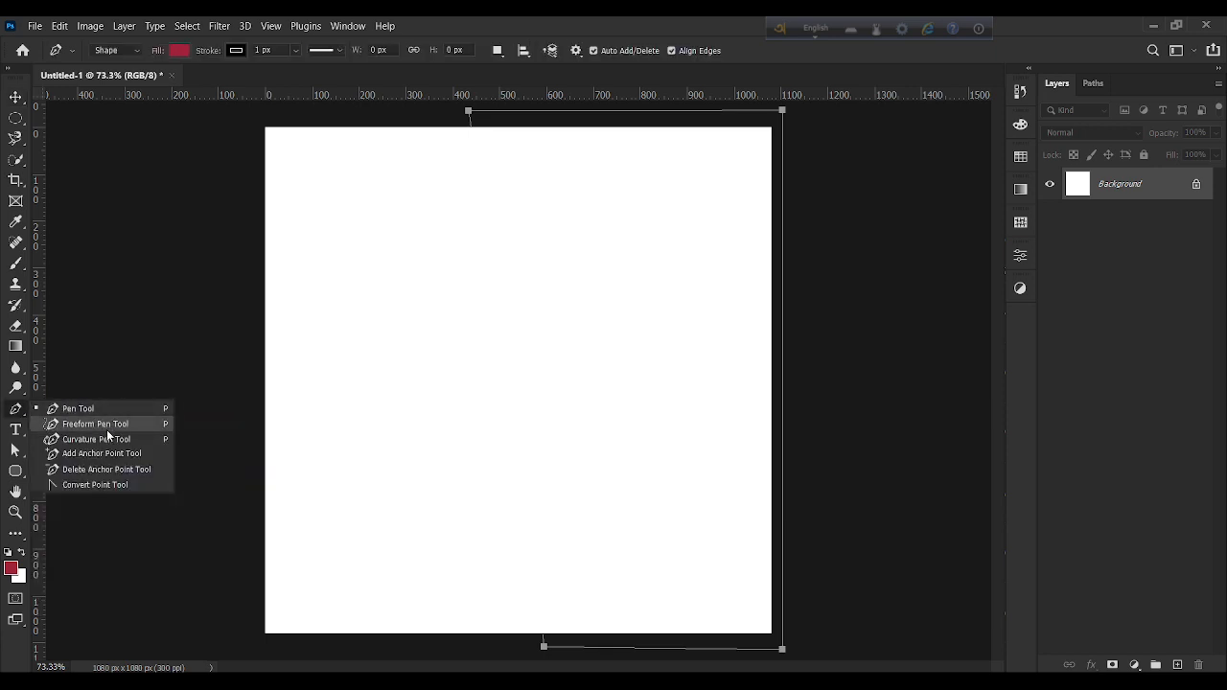
{"action": "left_click", "coordinate": [107, 430]}
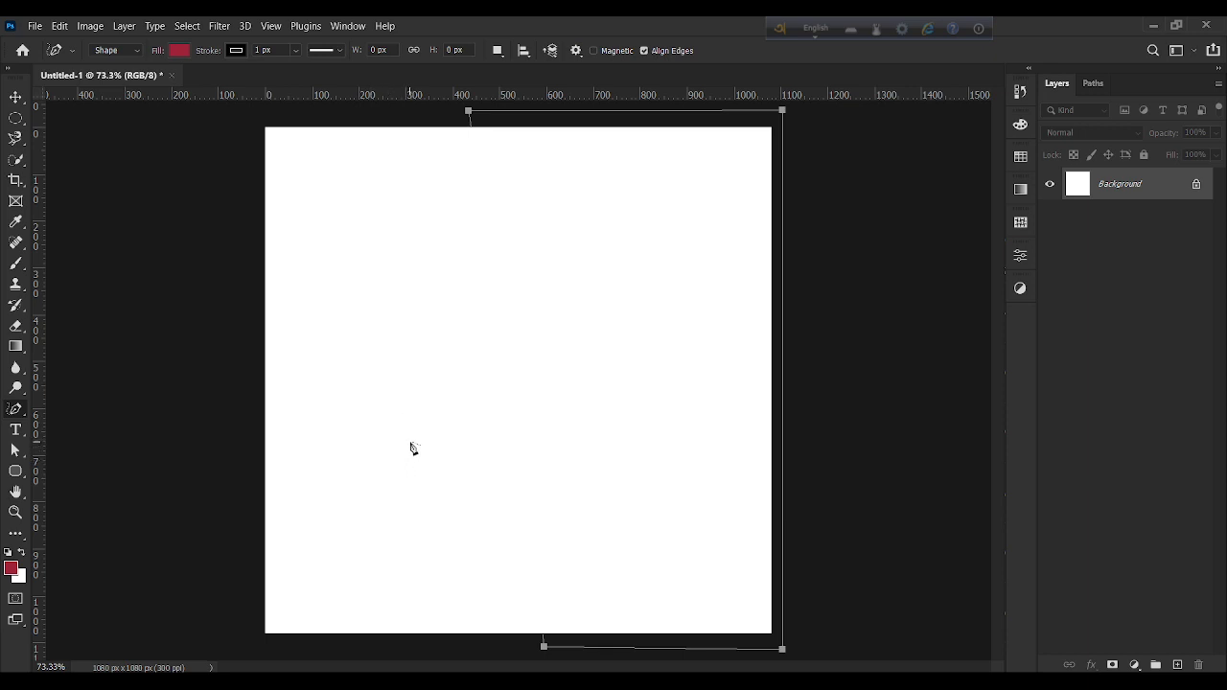
{"action": "mouse_move", "coordinate": [419, 444]}
{"action": "left_mouse_down"}
{"action": "mouse_move", "coordinate": [381, 419]}
{"action": "mouse_move", "coordinate": [360, 359]}
{"action": "mouse_move", "coordinate": [427, 329]}
{"action": "mouse_move", "coordinate": [572, 220]}
{"action": "mouse_move", "coordinate": [645, 438]}
{"action": "mouse_move", "coordinate": [528, 513]}
{"action": "mouse_move", "coordinate": [501, 548]}
{"action": "mouse_move", "coordinate": [418, 541]}
{"action": "mouse_move", "coordinate": [467, 470]}
{"action": "mouse_move", "coordinate": [447, 376]}
{"action": "mouse_move", "coordinate": [411, 439]}
{"action": "left_mouse_up"}
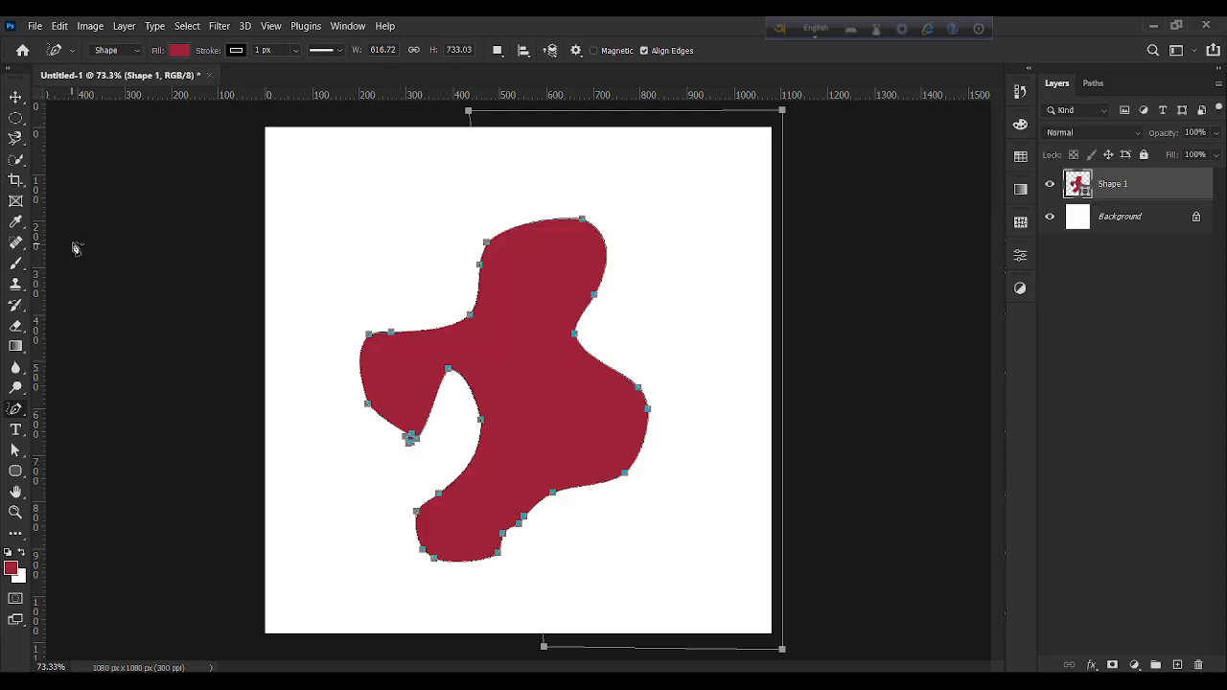
{"action": "left_click", "coordinate": [16, 97]}
{"action": "mouse_move", "coordinate": [563, 440]}
{"action": "left_mouse_down"}
{"action": "mouse_move", "coordinate": [537, 383]}
{"action": "mouse_move", "coordinate": [570, 450]}
{"action": "left_mouse_up"}
{"action": "key", "text": "Delete"}
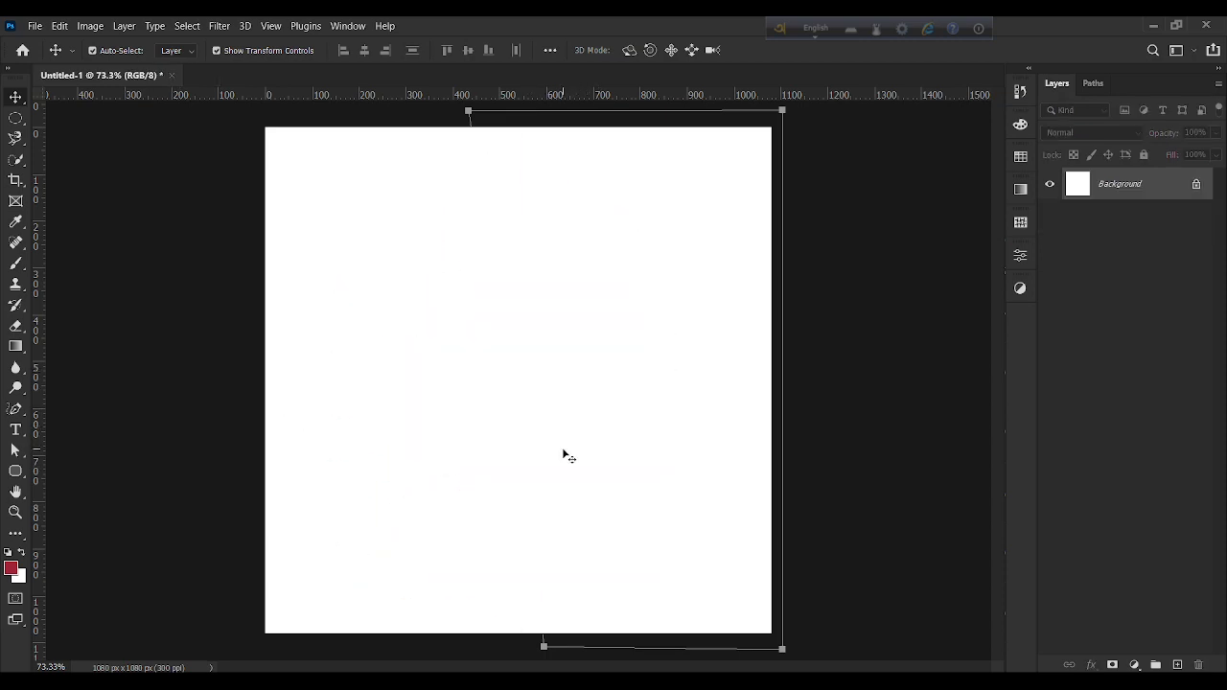
Draw a tall, self-crossing freeform shape about 535 × 807 px with the Freeform Pen tool, and delete it.
{"action": "left_click", "coordinate": [13, 410]}
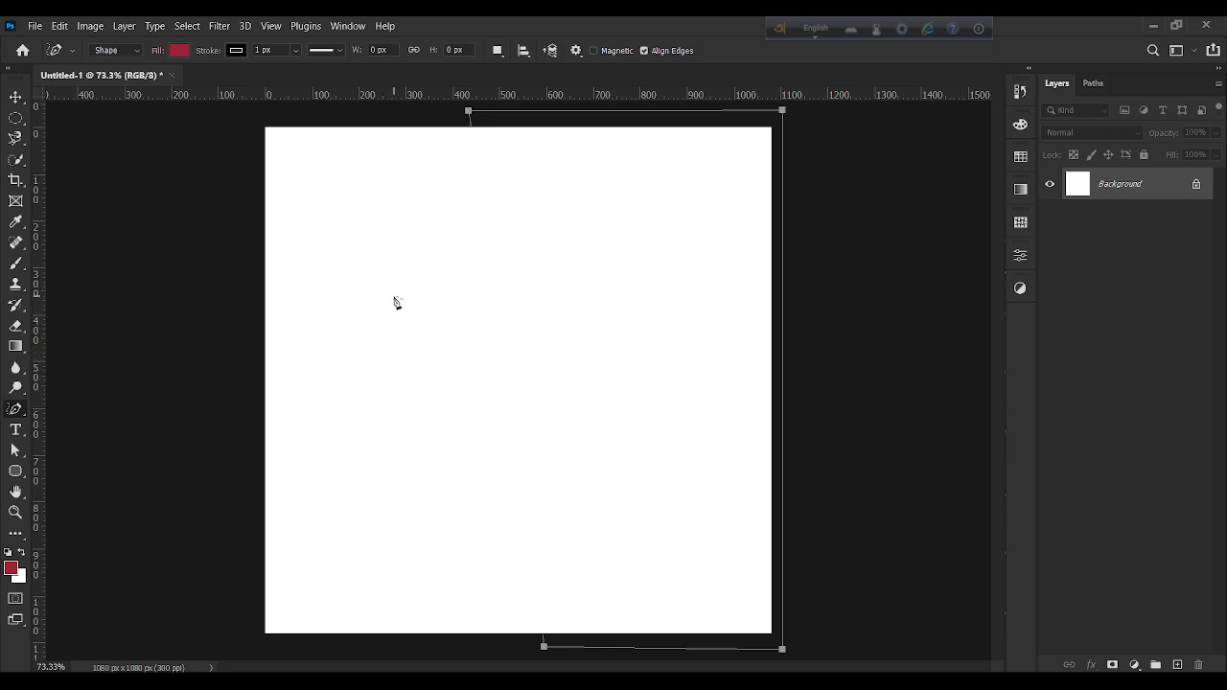
{"action": "mouse_move", "coordinate": [437, 247]}
{"action": "left_mouse_down"}
{"action": "mouse_move", "coordinate": [373, 402]}
{"action": "mouse_move", "coordinate": [409, 399]}
{"action": "mouse_move", "coordinate": [460, 435]}
{"action": "mouse_move", "coordinate": [507, 434]}
{"action": "mouse_move", "coordinate": [518, 397]}
{"action": "mouse_move", "coordinate": [487, 365]}
{"action": "mouse_move", "coordinate": [514, 304]}
{"action": "mouse_move", "coordinate": [478, 287]}
{"action": "mouse_move", "coordinate": [487, 259]}
{"action": "mouse_move", "coordinate": [543, 247]}
{"action": "mouse_move", "coordinate": [550, 208]}
{"action": "mouse_move", "coordinate": [514, 189]}
{"action": "mouse_move", "coordinate": [470, 228]}
{"action": "mouse_move", "coordinate": [422, 214]}
{"action": "mouse_move", "coordinate": [440, 236]}
{"action": "mouse_move", "coordinate": [415, 314]}
{"action": "mouse_move", "coordinate": [451, 359]}
{"action": "mouse_move", "coordinate": [422, 389]}
{"action": "mouse_move", "coordinate": [435, 432]}
{"action": "mouse_move", "coordinate": [417, 493]}
{"action": "mouse_move", "coordinate": [498, 551]}
{"action": "mouse_move", "coordinate": [567, 444]}
{"action": "mouse_move", "coordinate": [609, 334]}
{"action": "mouse_move", "coordinate": [611, 190]}
{"action": "mouse_move", "coordinate": [495, 173]}
{"action": "mouse_move", "coordinate": [424, 212]}
{"action": "mouse_move", "coordinate": [436, 253]}
{"action": "left_mouse_up"}
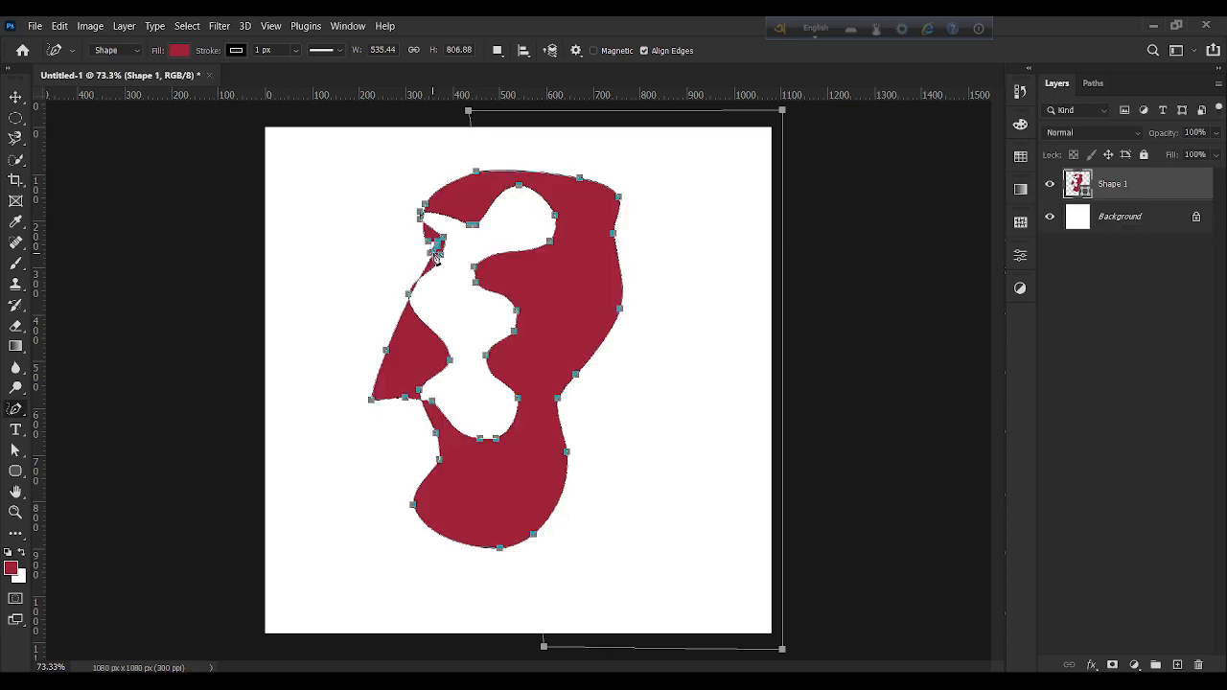
{"action": "key", "text": "v"}
{"action": "key", "text": "Delete"}
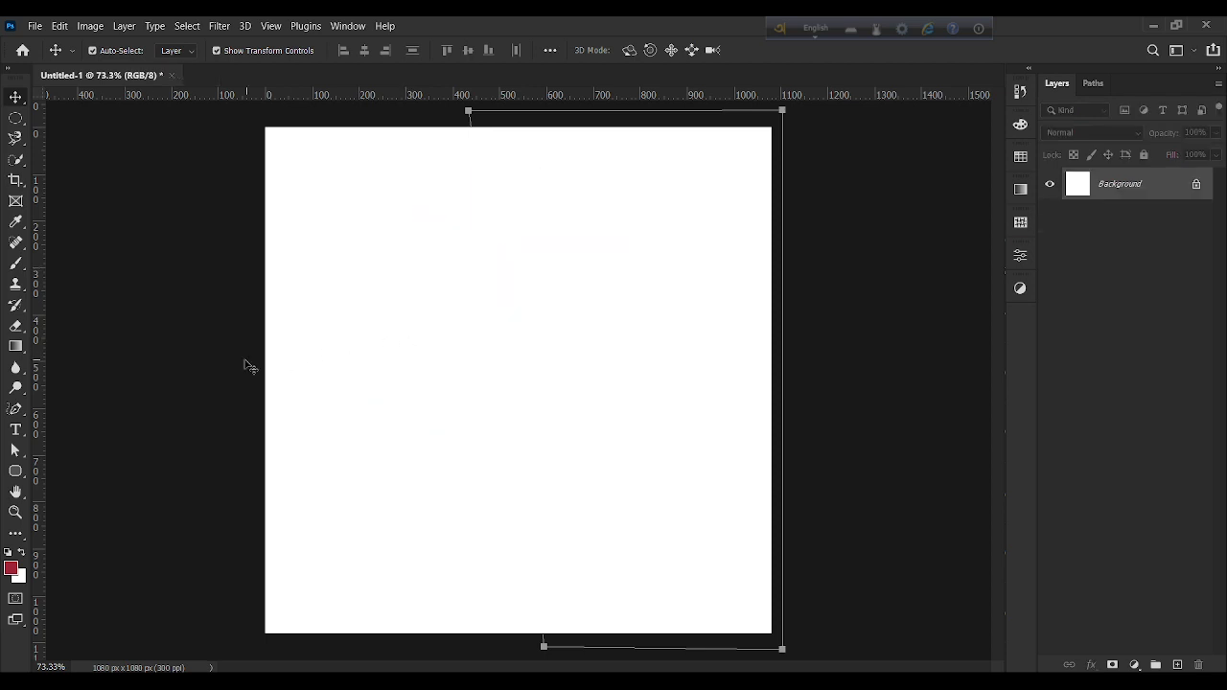
Draw a lobed freeform shape about 746 × 732 px around the canvas centre and move it slightly left and down.
{"action": "left_click", "coordinate": [16, 409]}
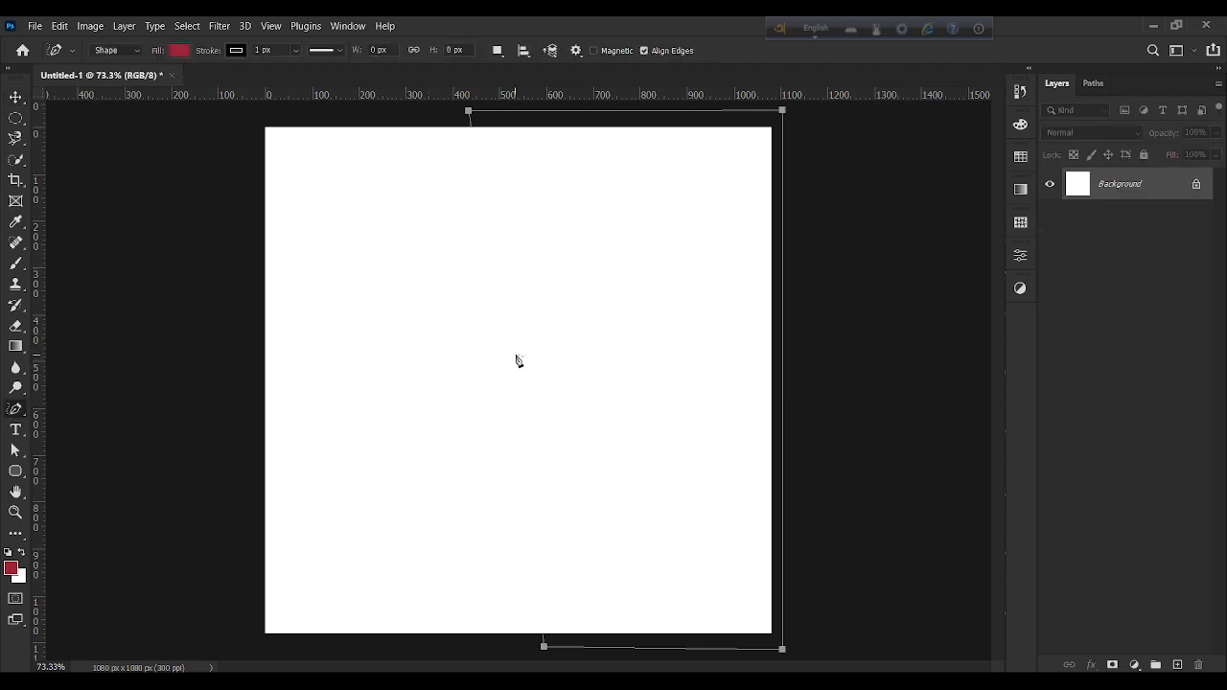
{"action": "mouse_move", "coordinate": [482, 318]}
{"action": "left_mouse_down"}
{"action": "mouse_move", "coordinate": [449, 258]}
{"action": "mouse_move", "coordinate": [496, 243]}
{"action": "mouse_move", "coordinate": [562, 250]}
{"action": "mouse_move", "coordinate": [621, 204]}
{"action": "mouse_move", "coordinate": [665, 224]}
{"action": "mouse_move", "coordinate": [664, 288]}
{"action": "mouse_move", "coordinate": [695, 345]}
{"action": "mouse_move", "coordinate": [681, 419]}
{"action": "mouse_move", "coordinate": [618, 472]}
{"action": "mouse_move", "coordinate": [603, 532]}
{"action": "mouse_move", "coordinate": [525, 536]}
{"action": "mouse_move", "coordinate": [463, 491]}
{"action": "mouse_move", "coordinate": [383, 490]}
{"action": "mouse_move", "coordinate": [374, 440]}
{"action": "mouse_move", "coordinate": [439, 412]}
{"action": "mouse_move", "coordinate": [356, 294]}
{"action": "mouse_move", "coordinate": [414, 325]}
{"action": "mouse_move", "coordinate": [479, 314]}
{"action": "left_mouse_up"}
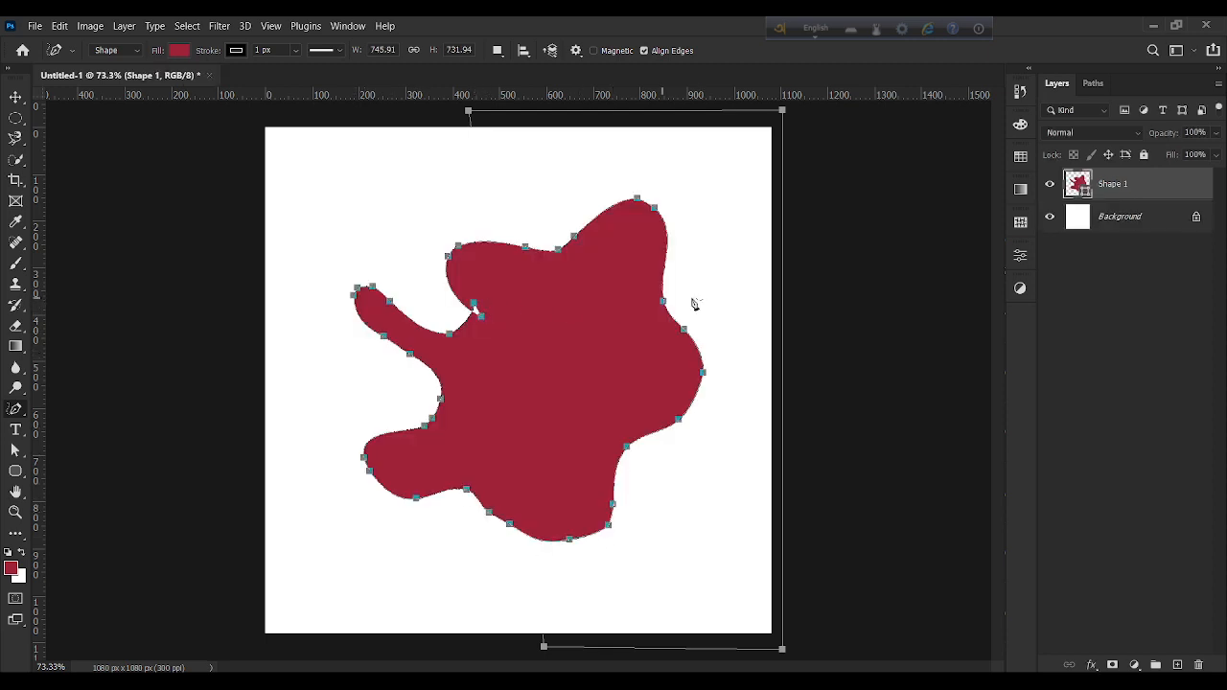
{"action": "left_click", "coordinate": [15, 97]}
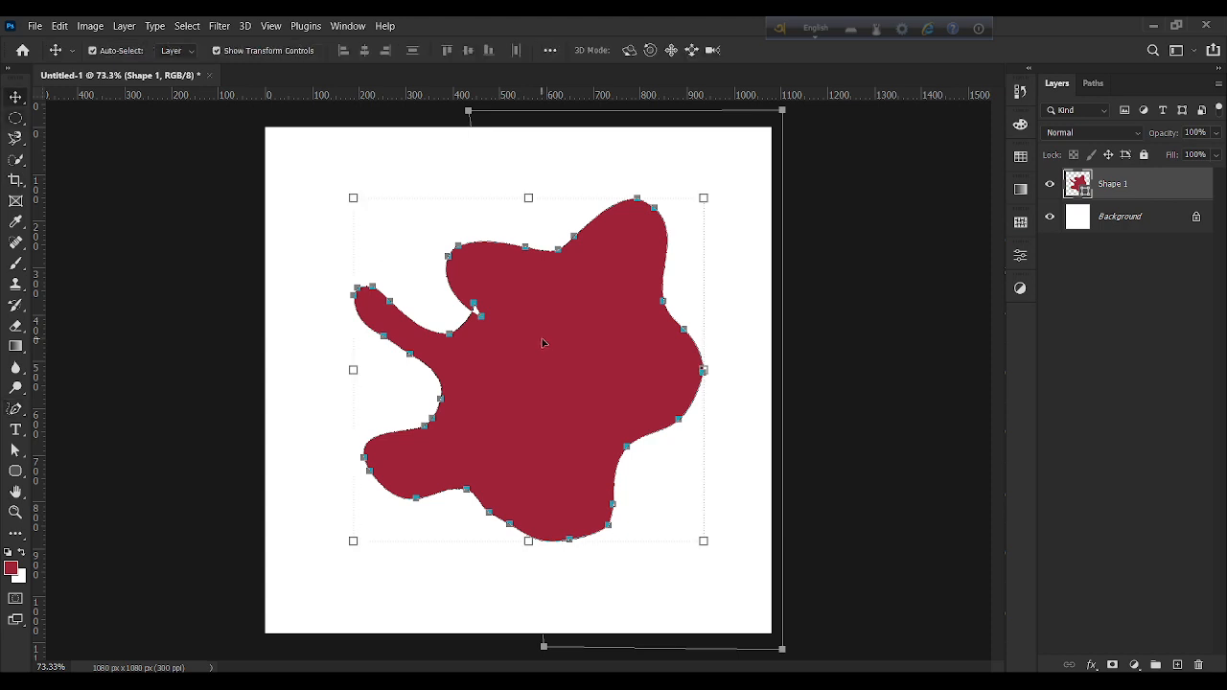
{"action": "mouse_move", "coordinate": [538, 355]}
{"action": "left_mouse_down"}
{"action": "mouse_move", "coordinate": [444, 359]}
{"action": "mouse_move", "coordinate": [528, 364]}
{"action": "left_mouse_up"}
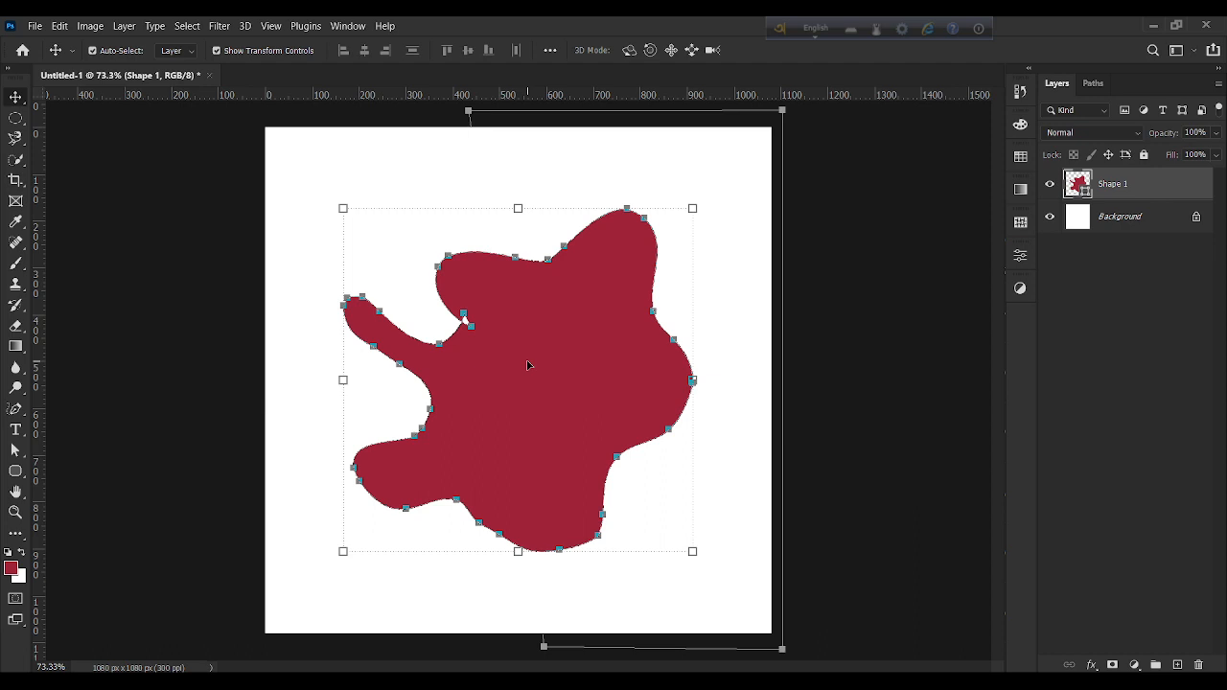
Delete the lobed freeform shape and draw a closed three-point shape about 543 × 390 px with the Curvature Pen tool.
{"action": "key", "text": "Delete"}
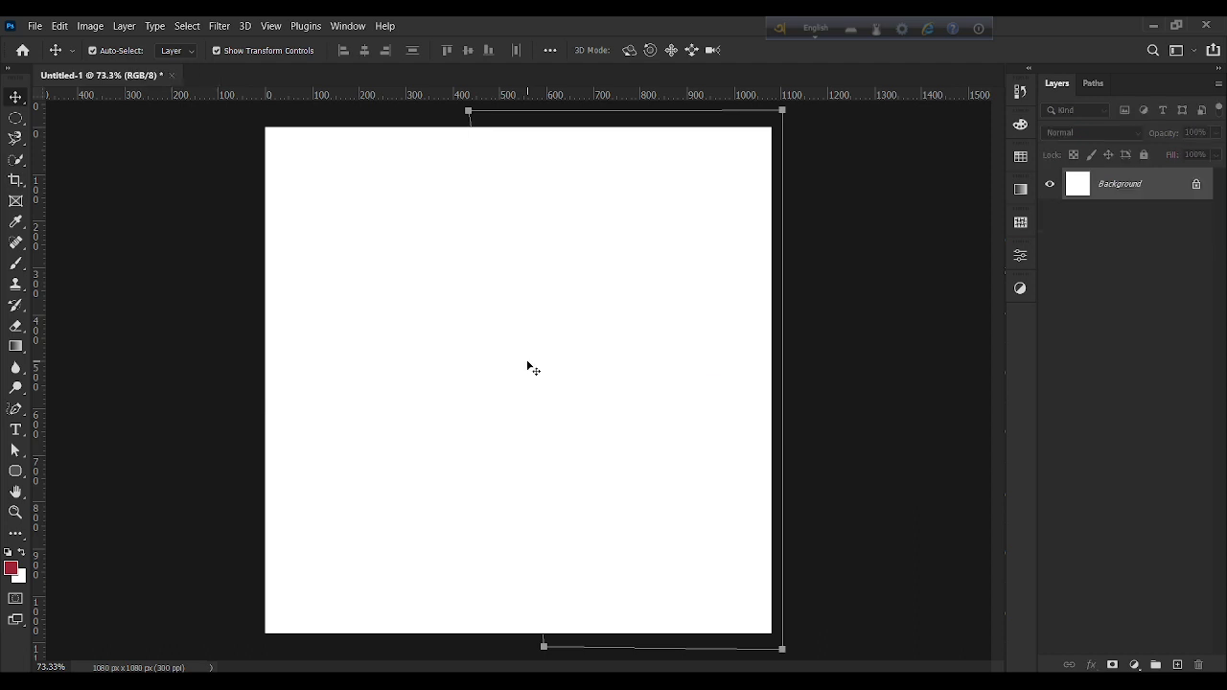
{"action": "left_click", "coordinate": [15, 408]}
{"action": "left_click", "coordinate": [91, 439]}
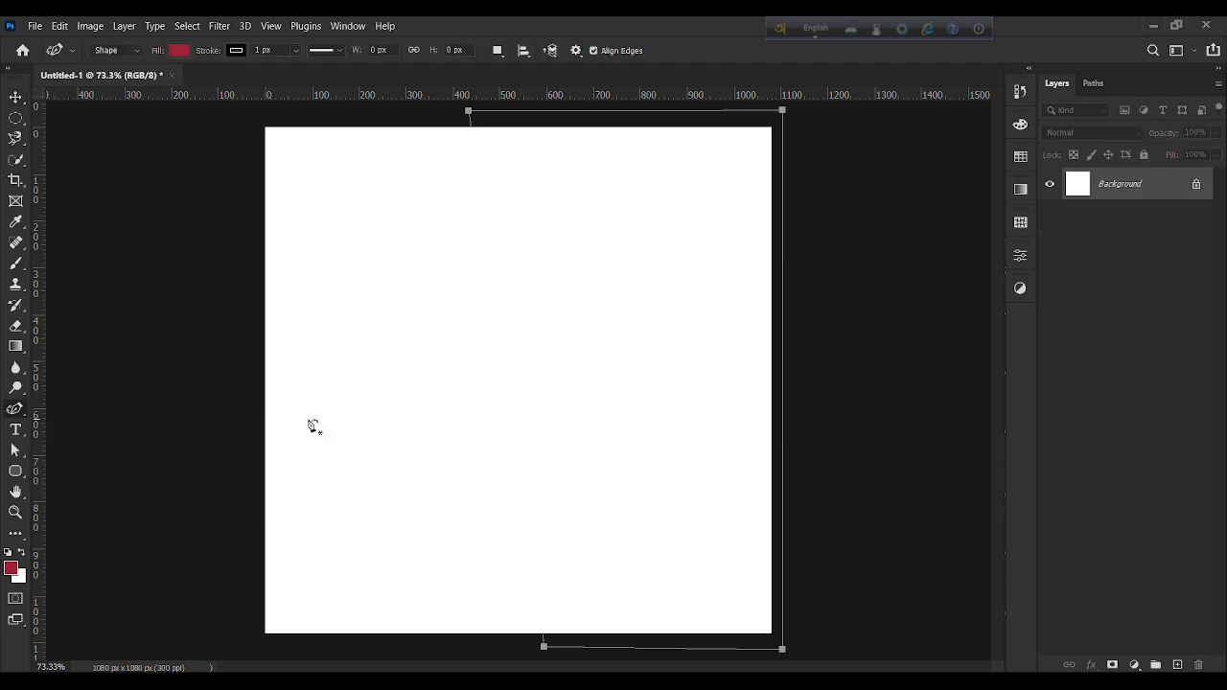
{"action": "left_click", "coordinate": [372, 347]}
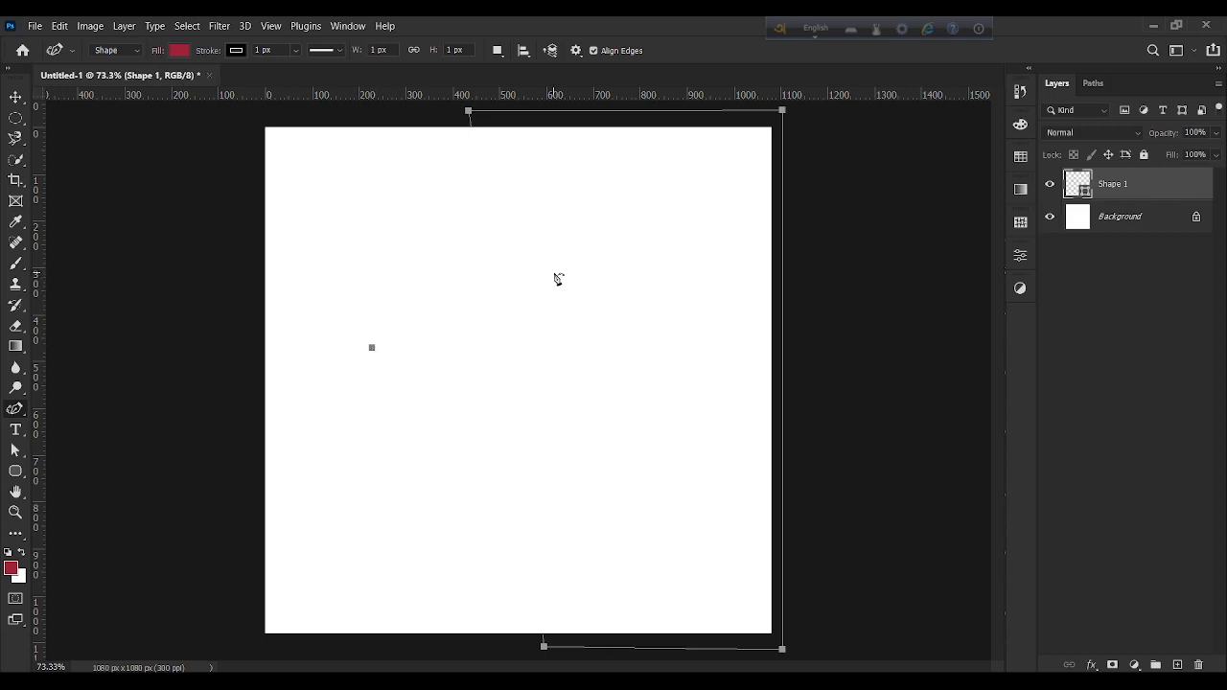
{"action": "left_click", "coordinate": [553, 274]}
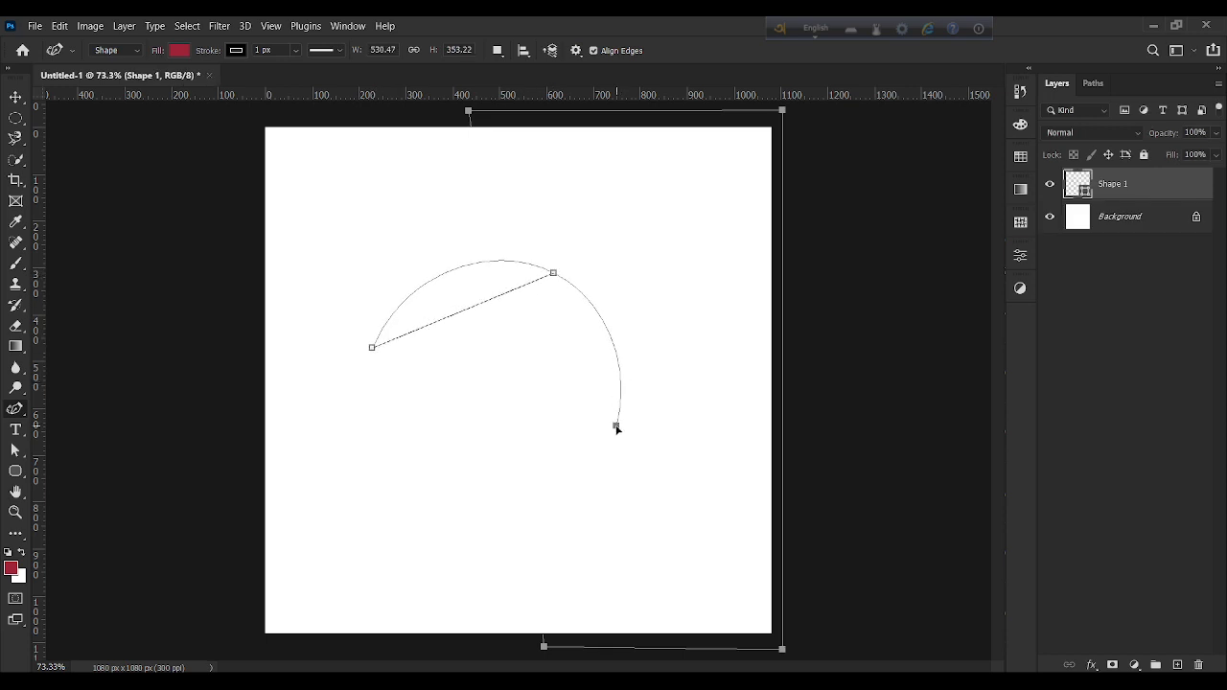
{"action": "left_click", "coordinate": [616, 425]}
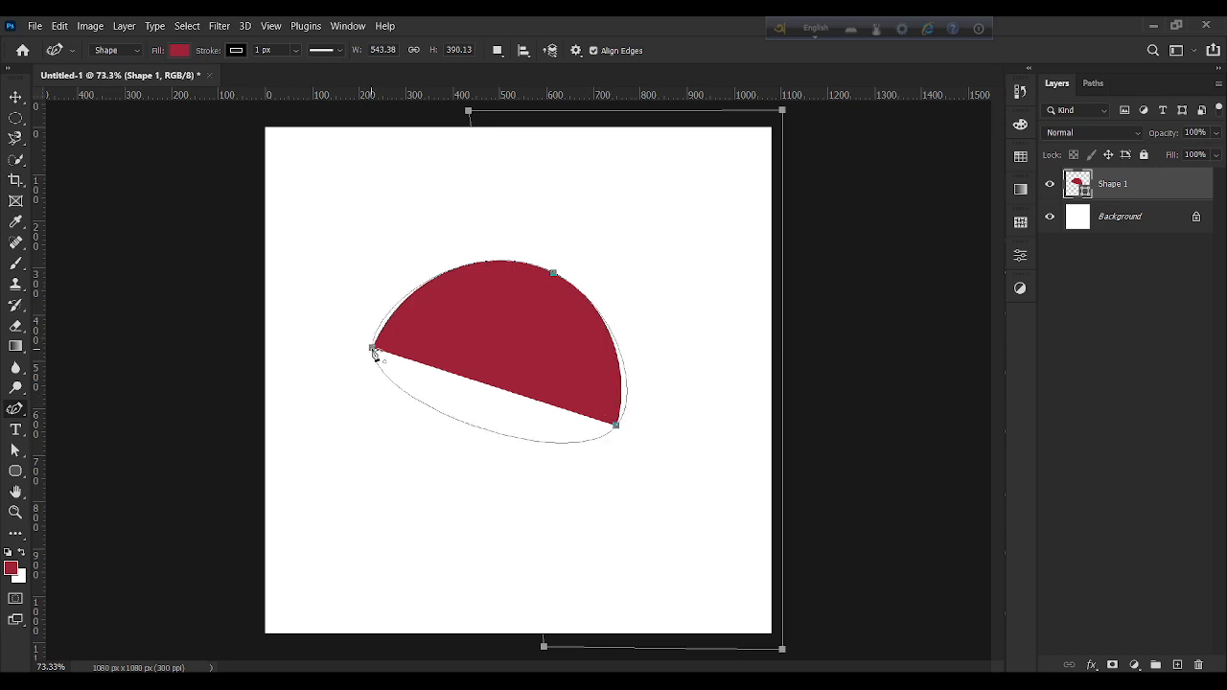
{"action": "left_click", "coordinate": [373, 349]}
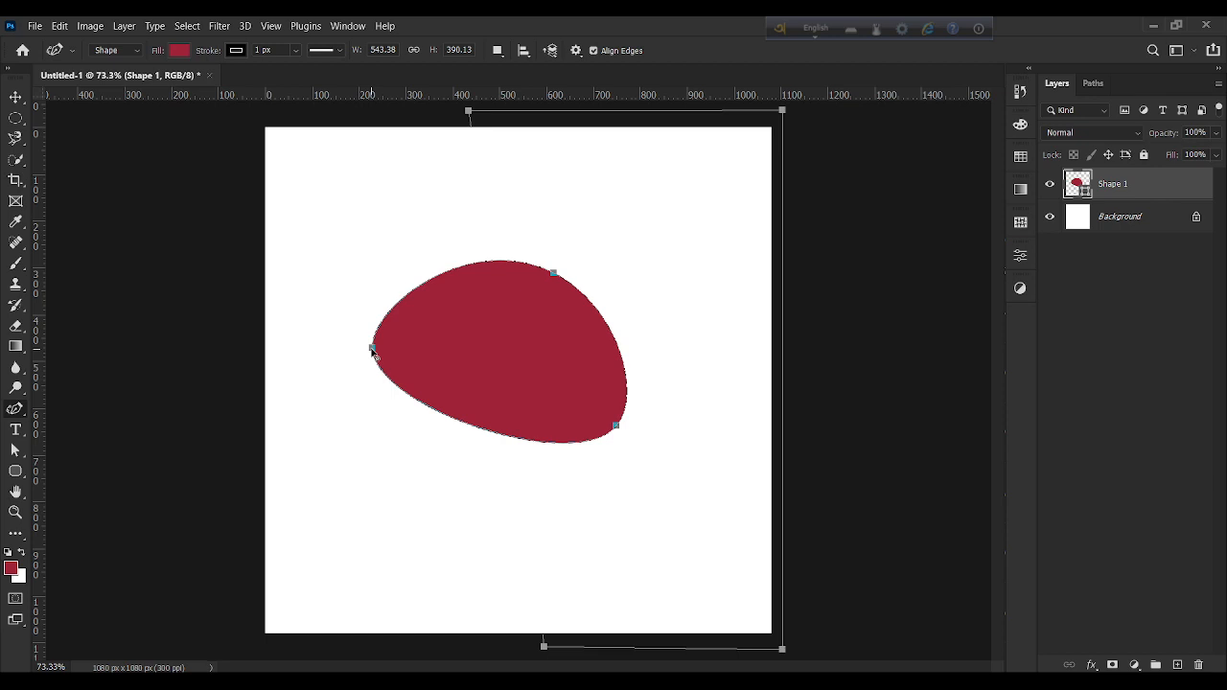
Delete the Curvature Pen shape, leaving only the white background layer.
{"action": "right_click", "coordinate": [15, 413]}
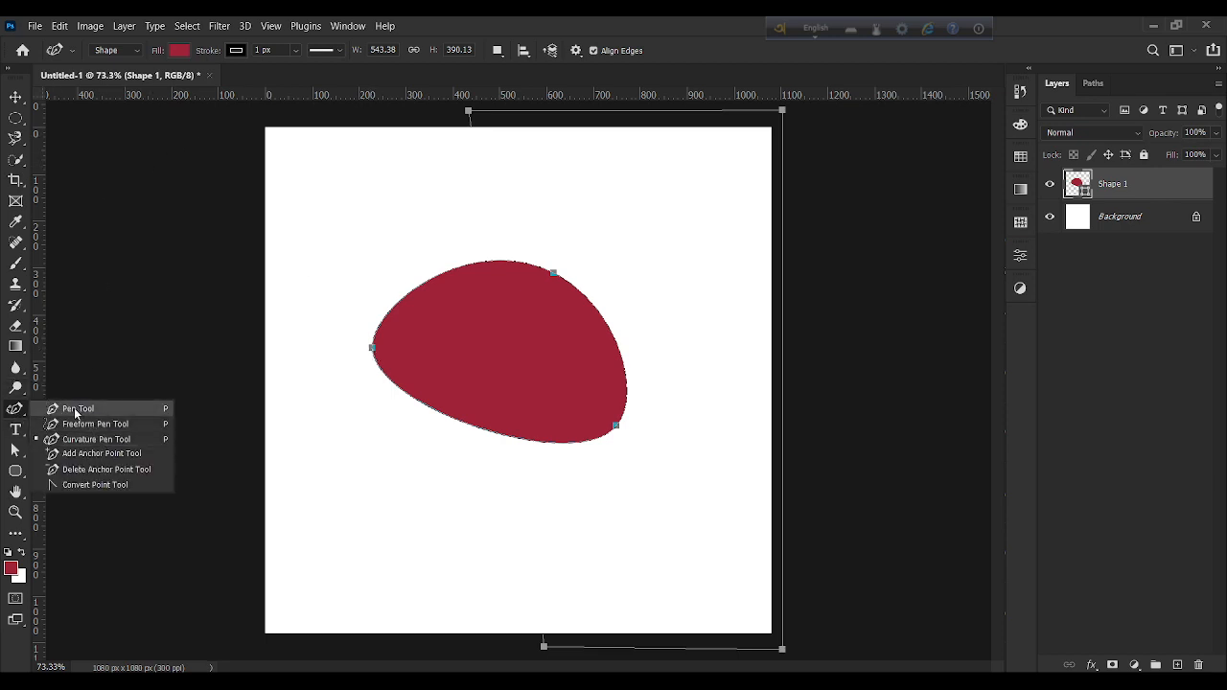
{"action": "left_click", "coordinate": [76, 411]}
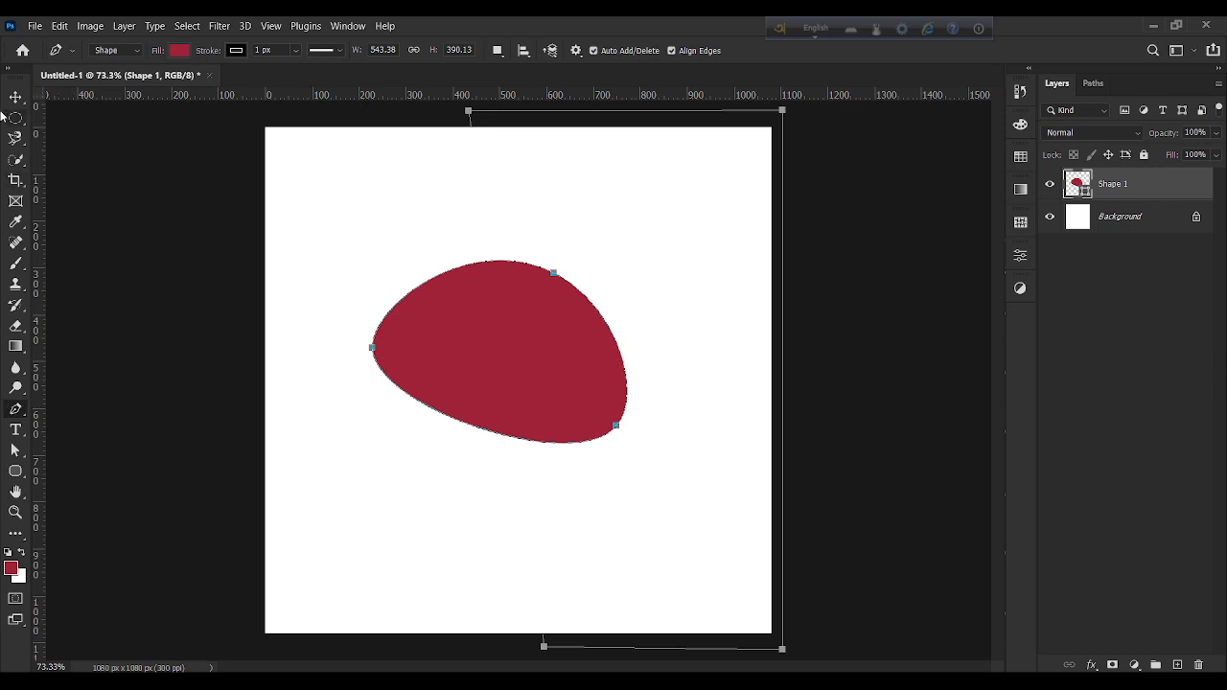
{"action": "left_click", "coordinate": [16, 101]}
{"action": "key", "text": "Delete"}
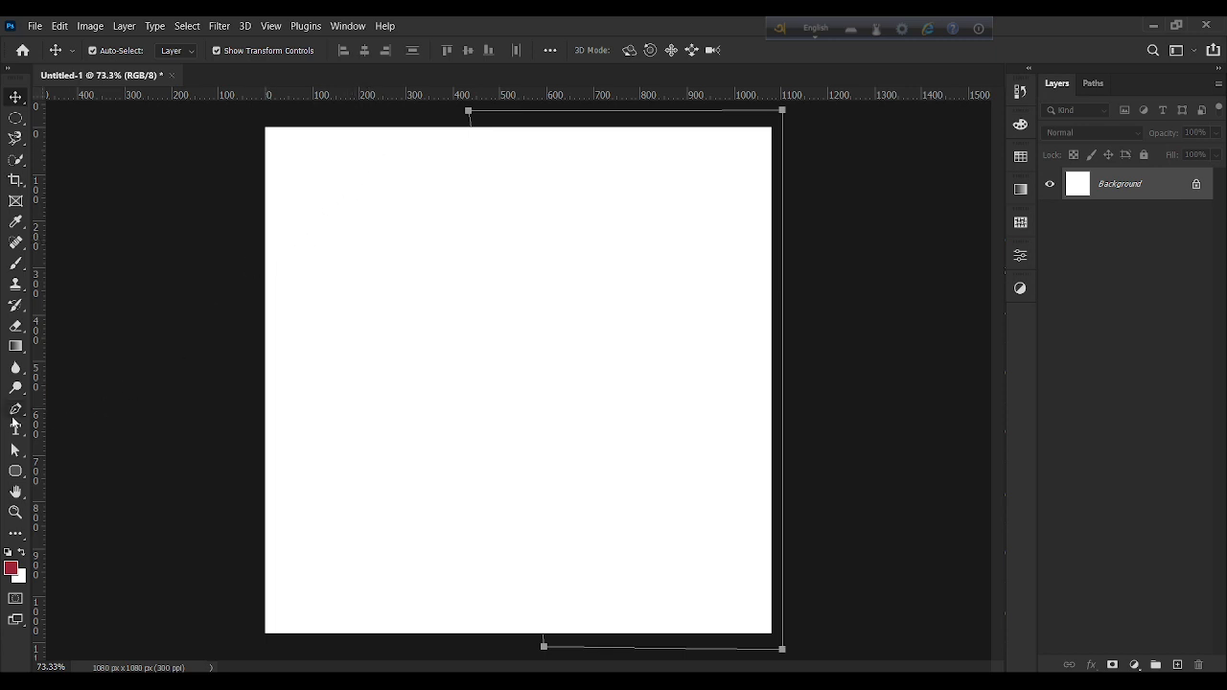
Draw a closed triangle about 347 × 357 px filling the canvas's upper-left corner with the Pen tool.
{"action": "left_click", "coordinate": [15, 412]}
{"action": "left_click", "coordinate": [264, 293]}
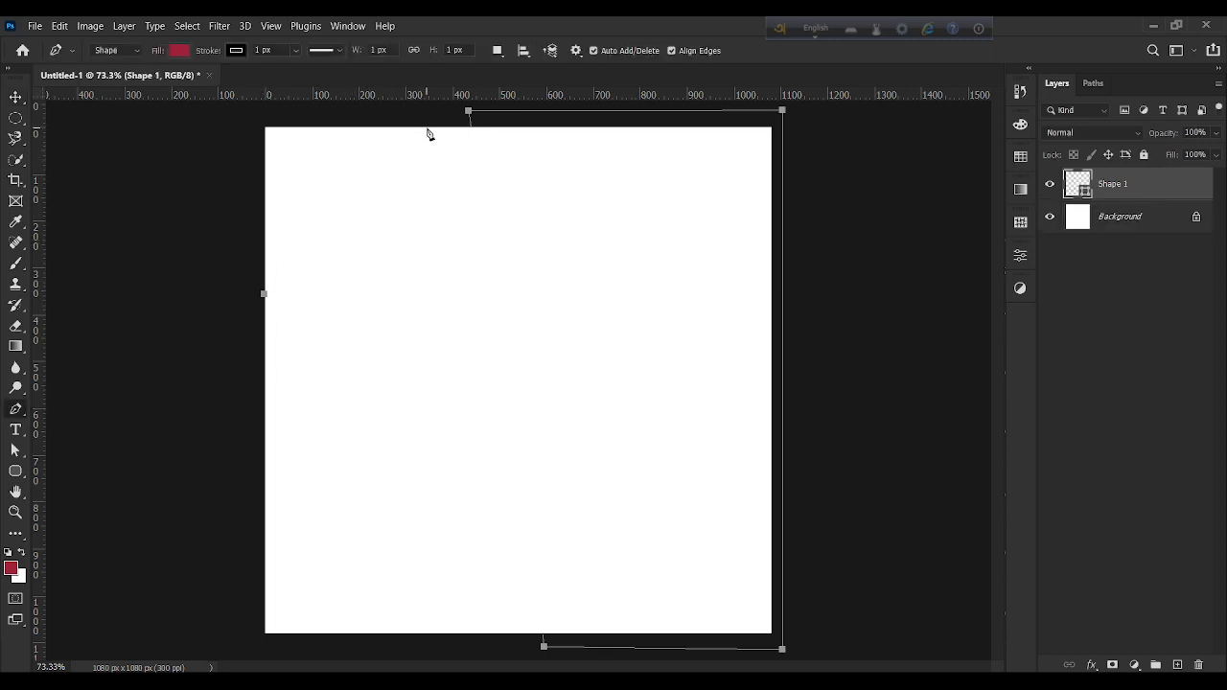
{"action": "left_click", "coordinate": [427, 127]}
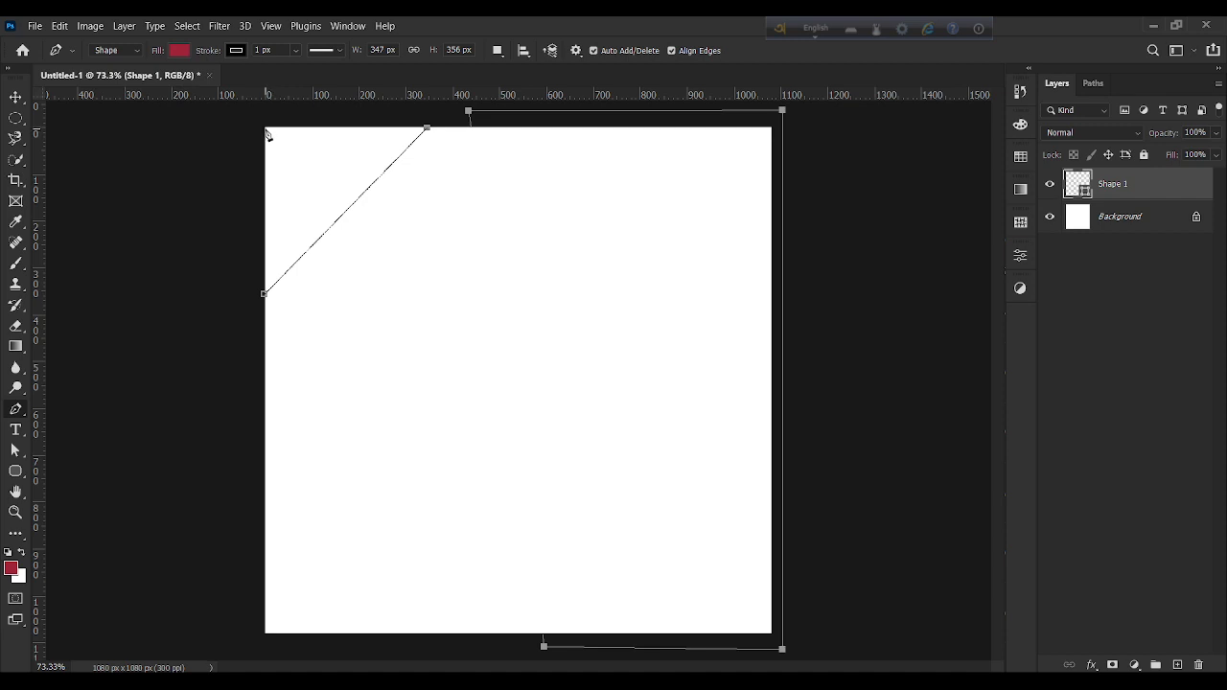
{"action": "left_click", "coordinate": [265, 127]}
{"action": "left_click", "coordinate": [264, 294]}
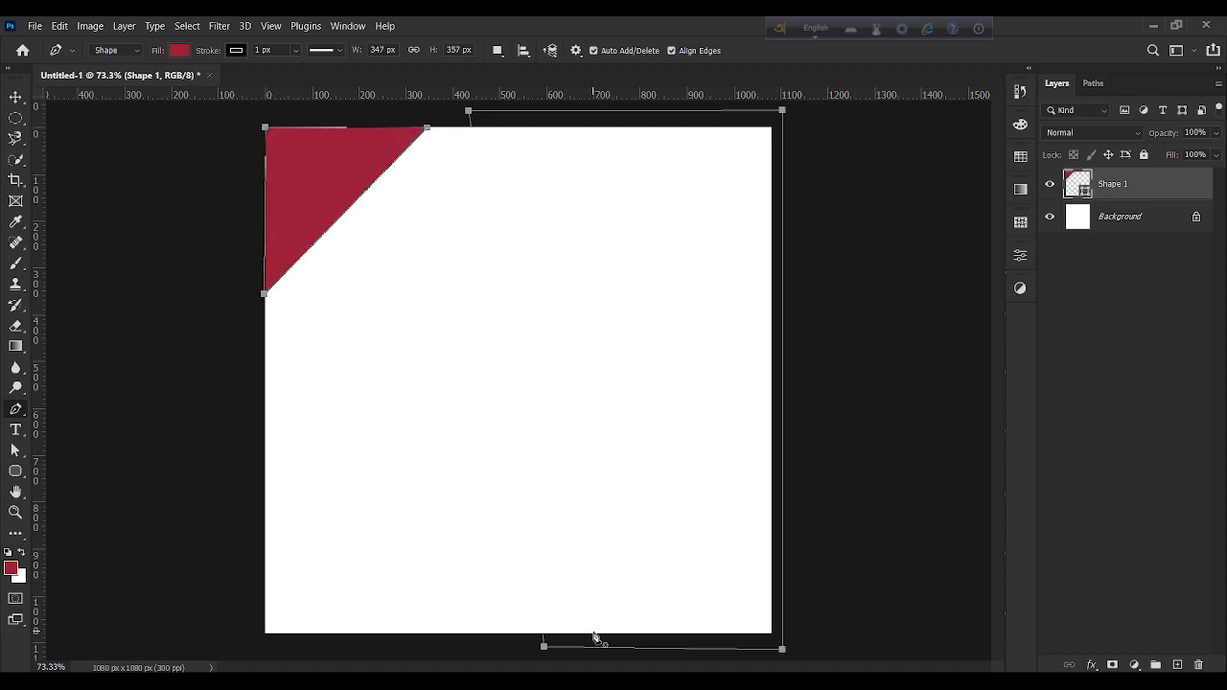
Draw a second triangle about 389 × 359 px in the canvas's lower-right corner with the Pen tool.
{"action": "left_click", "coordinate": [590, 630]}
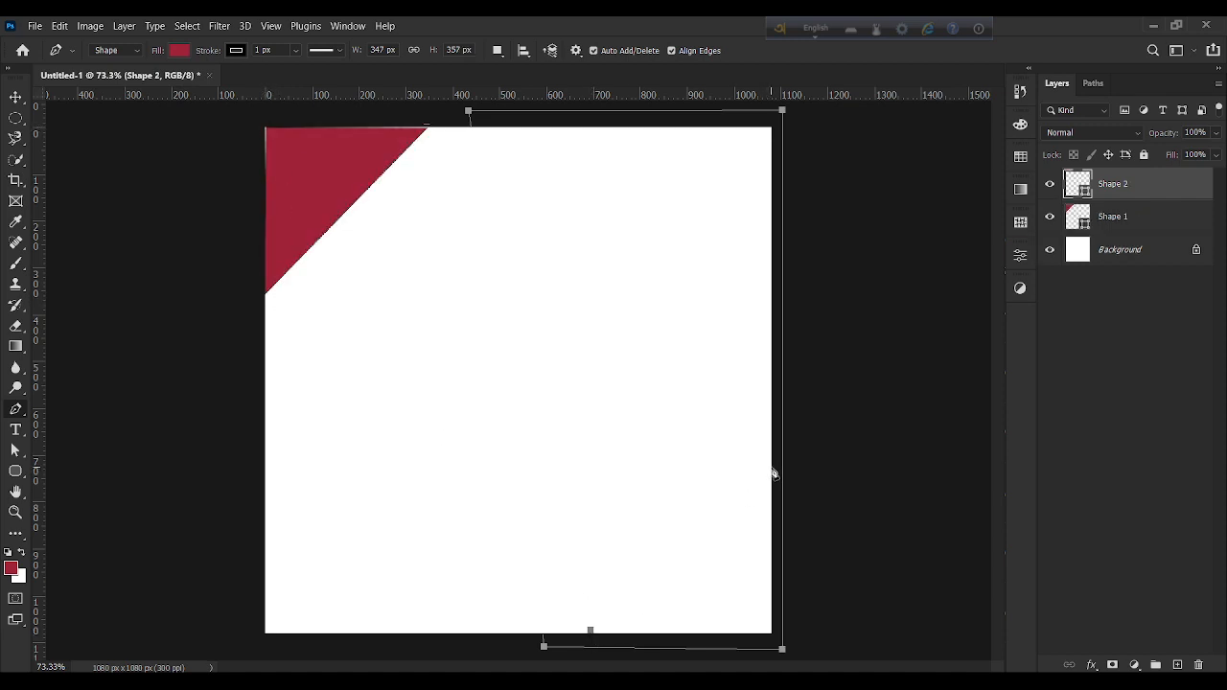
{"action": "left_click", "coordinate": [771, 467]}
{"action": "left_click", "coordinate": [772, 633]}
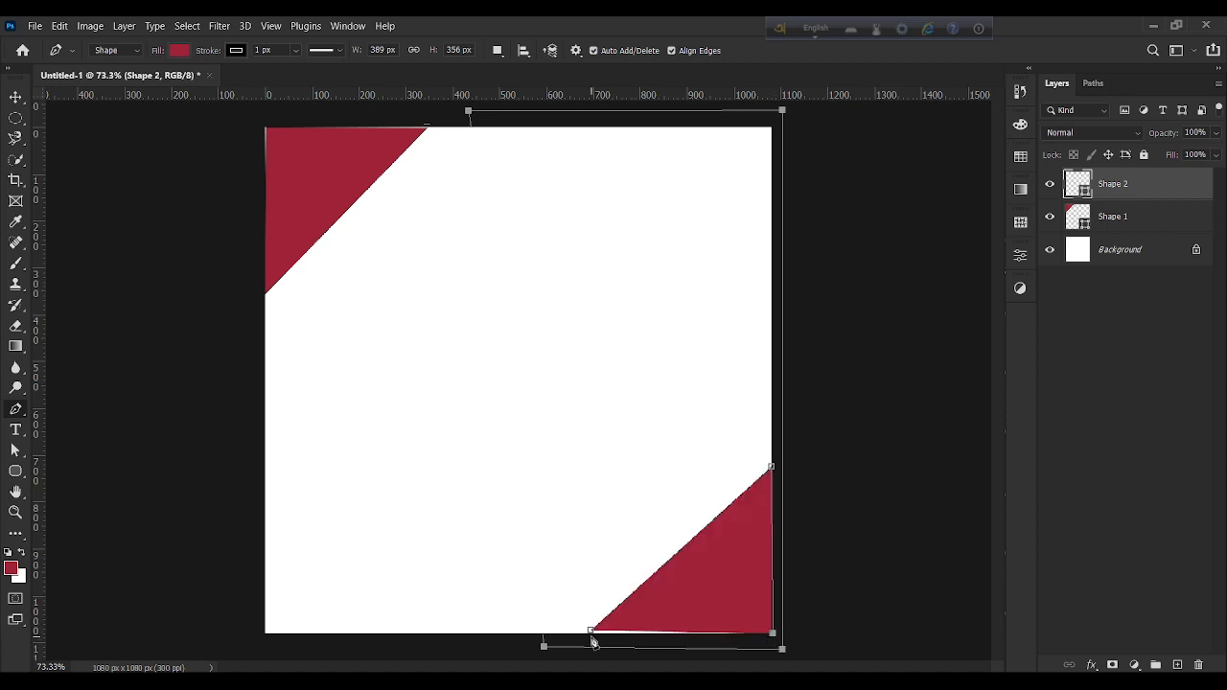
{"action": "left_click", "coordinate": [591, 630]}
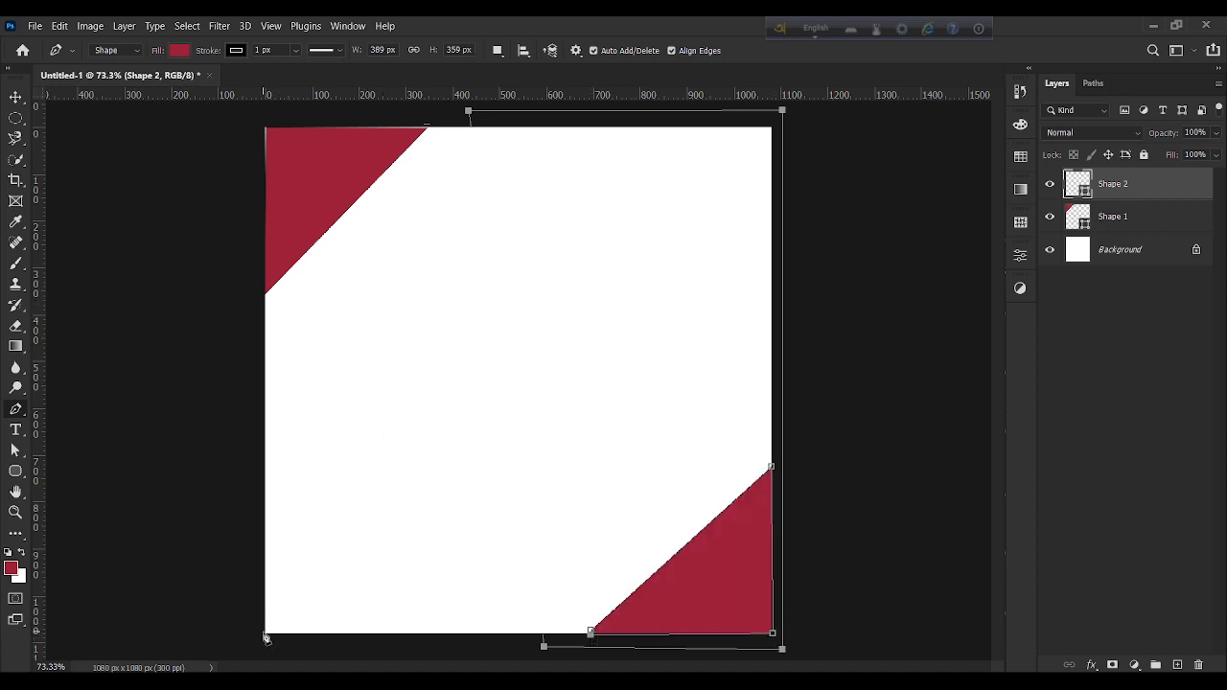
{"action": "left_click", "coordinate": [264, 632]}
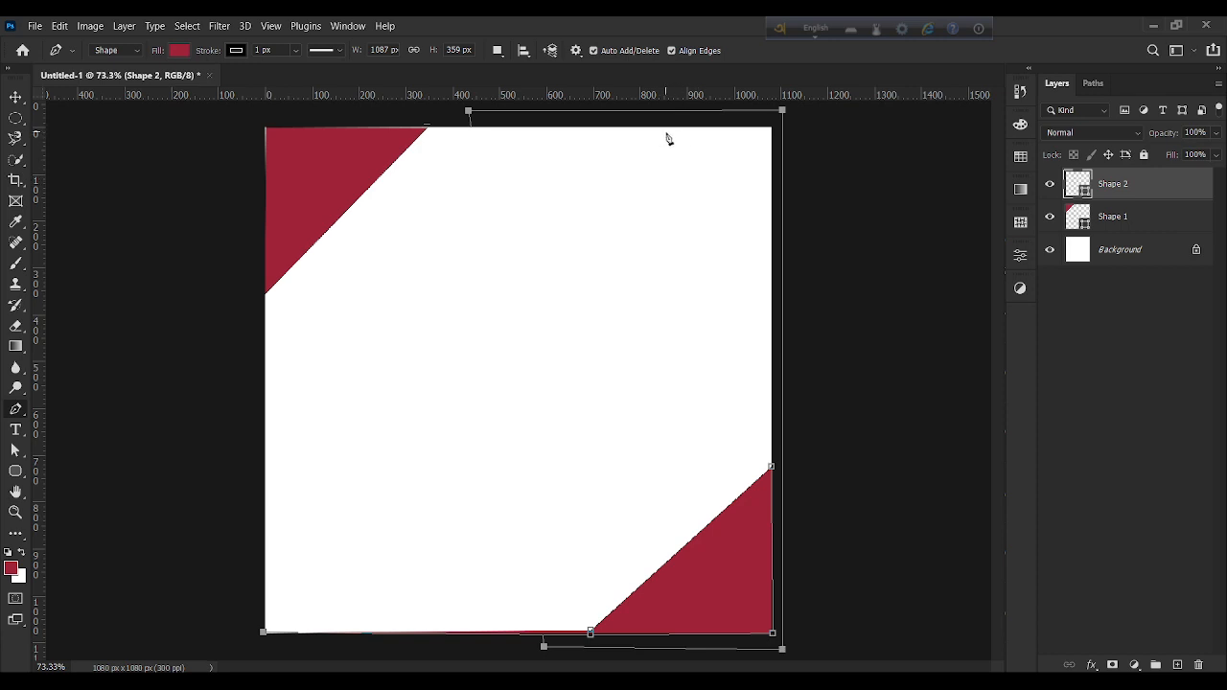
{"action": "left_click", "coordinate": [597, 130]}
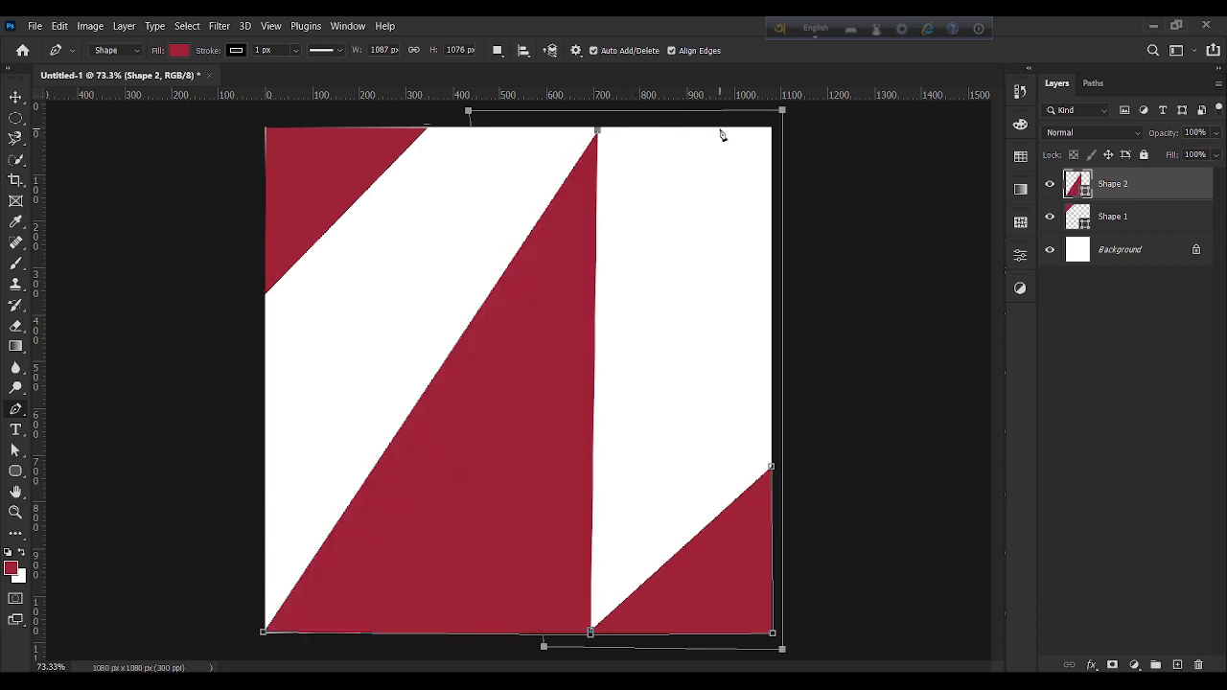
{"action": "left_click", "coordinate": [721, 130]}
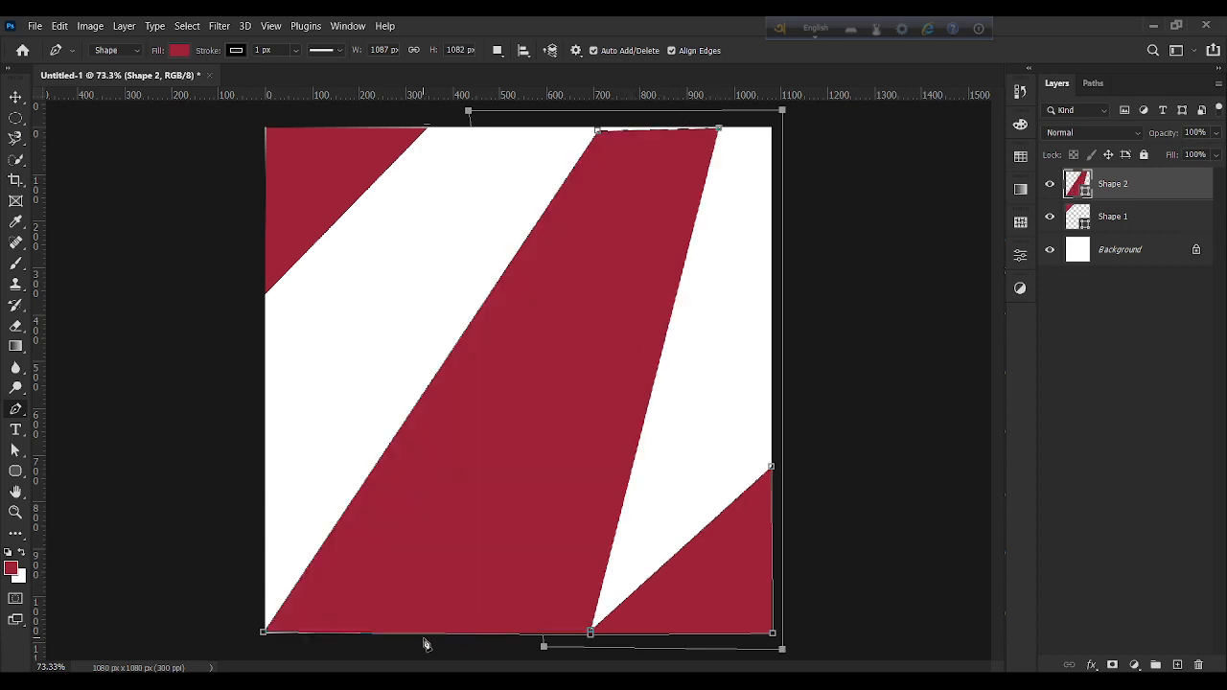
{"action": "left_click", "coordinate": [412, 634]}
{"action": "key", "text": "ctrl+z"}
{"action": "key", "text": "ctrl+z"}
{"action": "key", "text": "ctrl+z"}
{"action": "key", "text": "ctrl+z"}
{"action": "key", "text": "ctrl+z"}
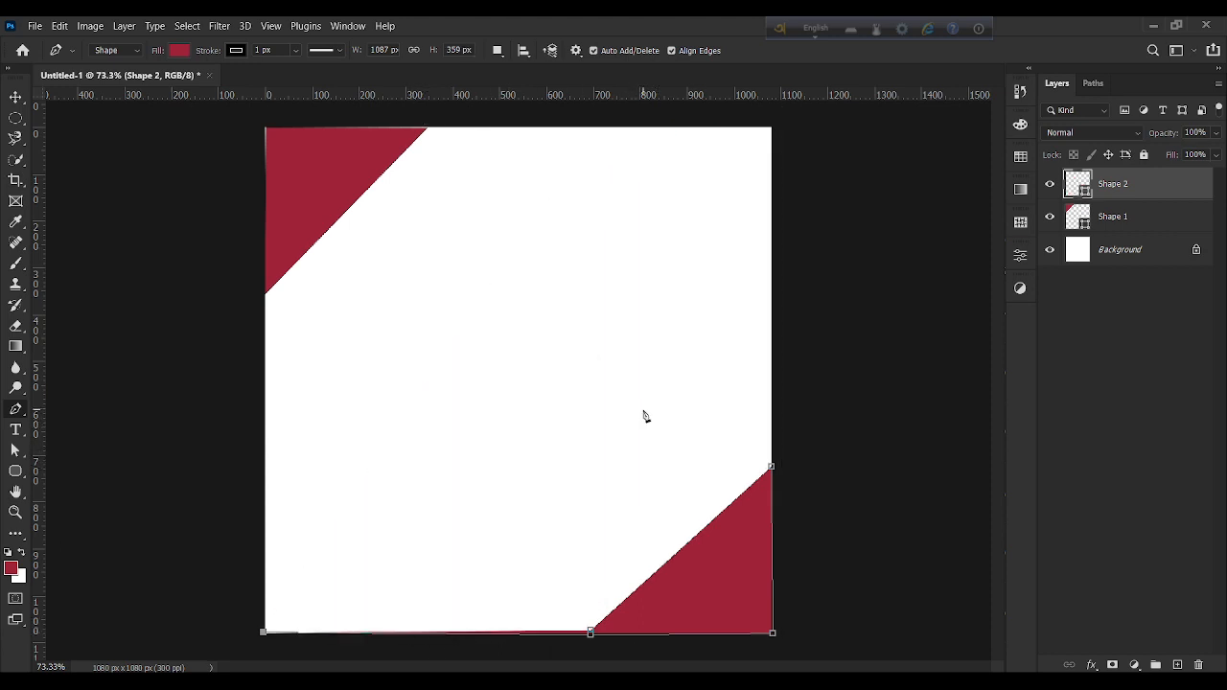
{"action": "key", "text": "ctrl+z"}
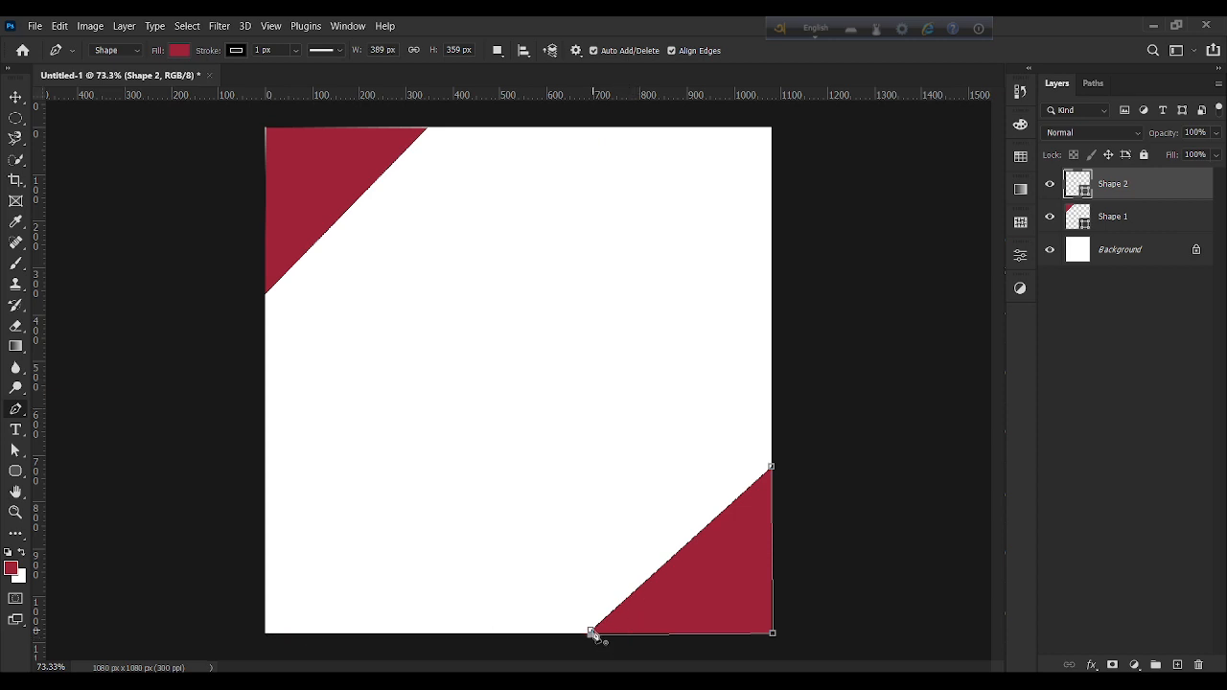
Deselect the triangle and draw a separate diagonal band from the canvas's lower-left to upper-right corner, about 1082 × 1082 px, with the Pen tool.
{"action": "left_click", "coordinate": [16, 99]}
{"action": "left_click", "coordinate": [126, 272]}
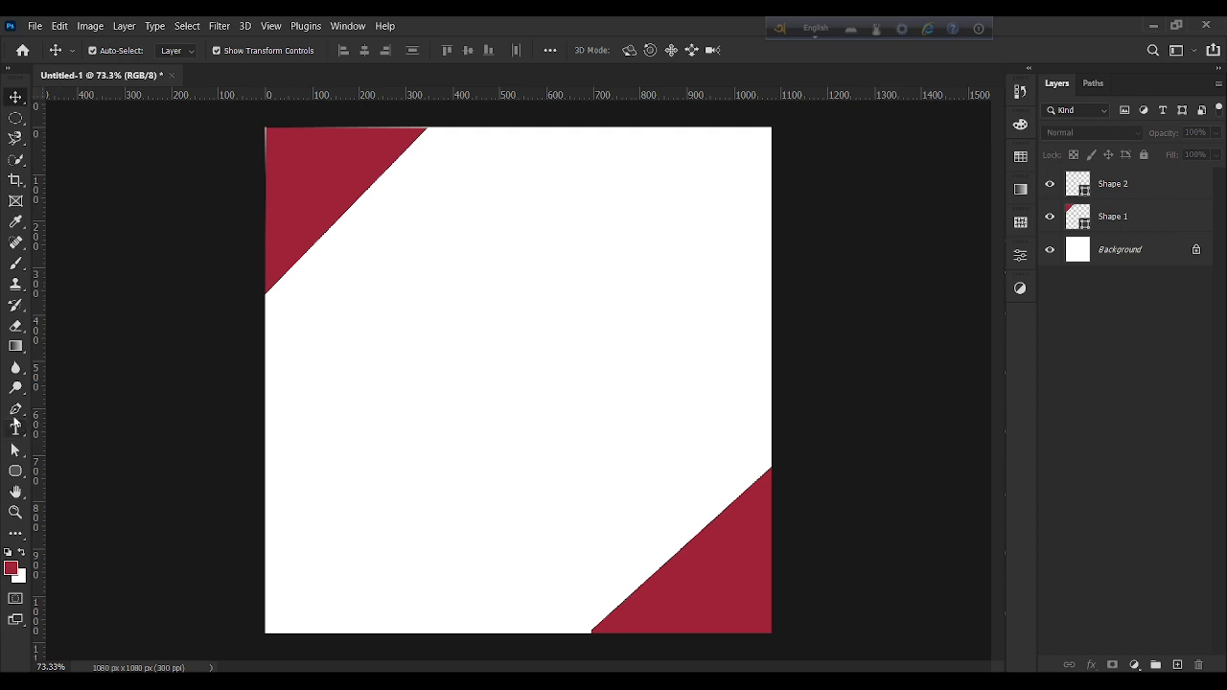
{"action": "left_click", "coordinate": [16, 413]}
{"action": "left_click", "coordinate": [264, 631]}
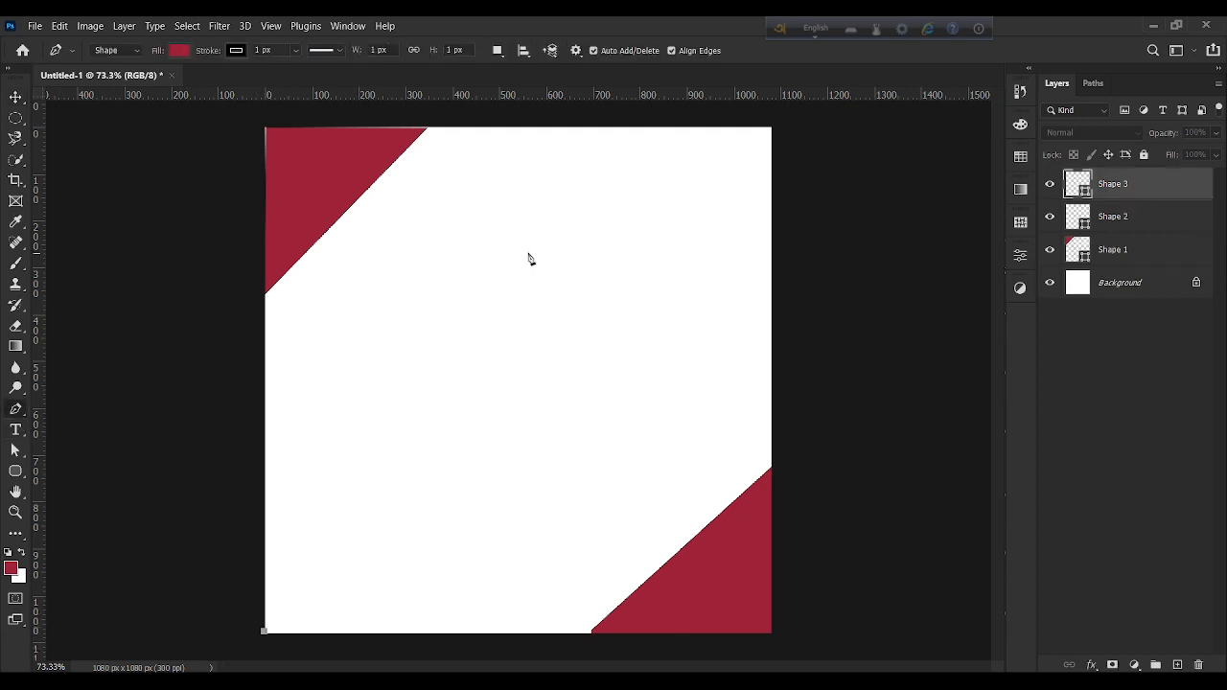
{"action": "left_click", "coordinate": [606, 125]}
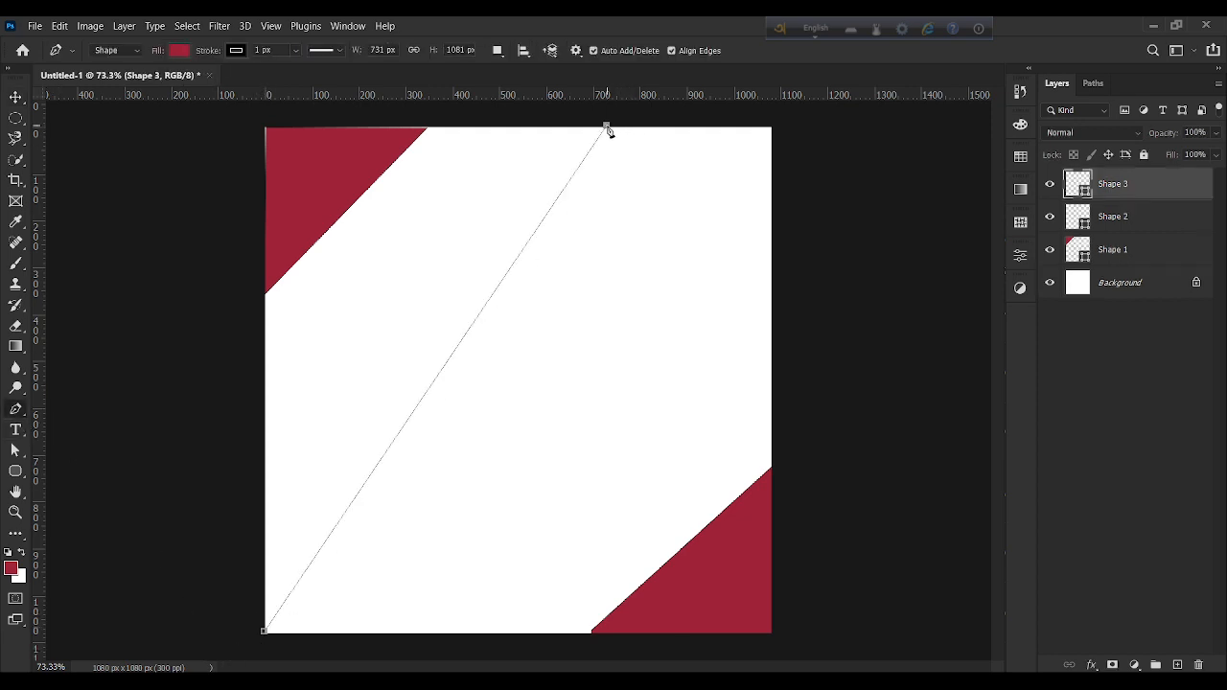
{"action": "left_click", "coordinate": [771, 127]}
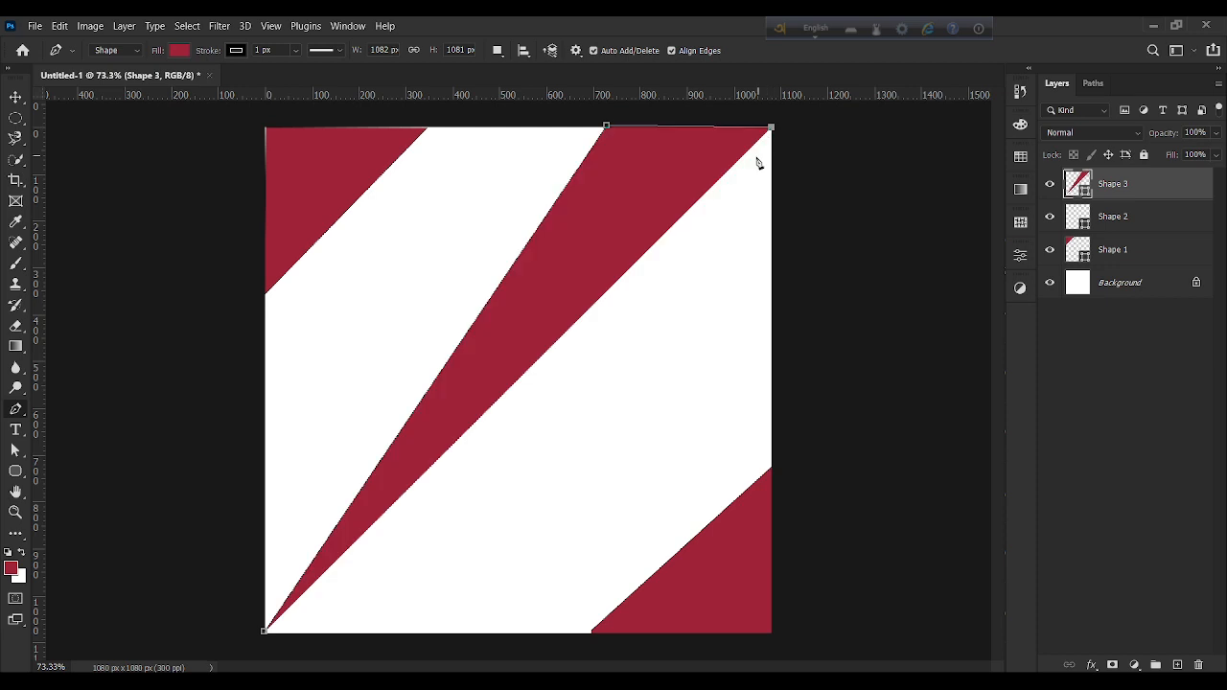
{"action": "left_click", "coordinate": [414, 632]}
{"action": "left_click", "coordinate": [265, 631]}
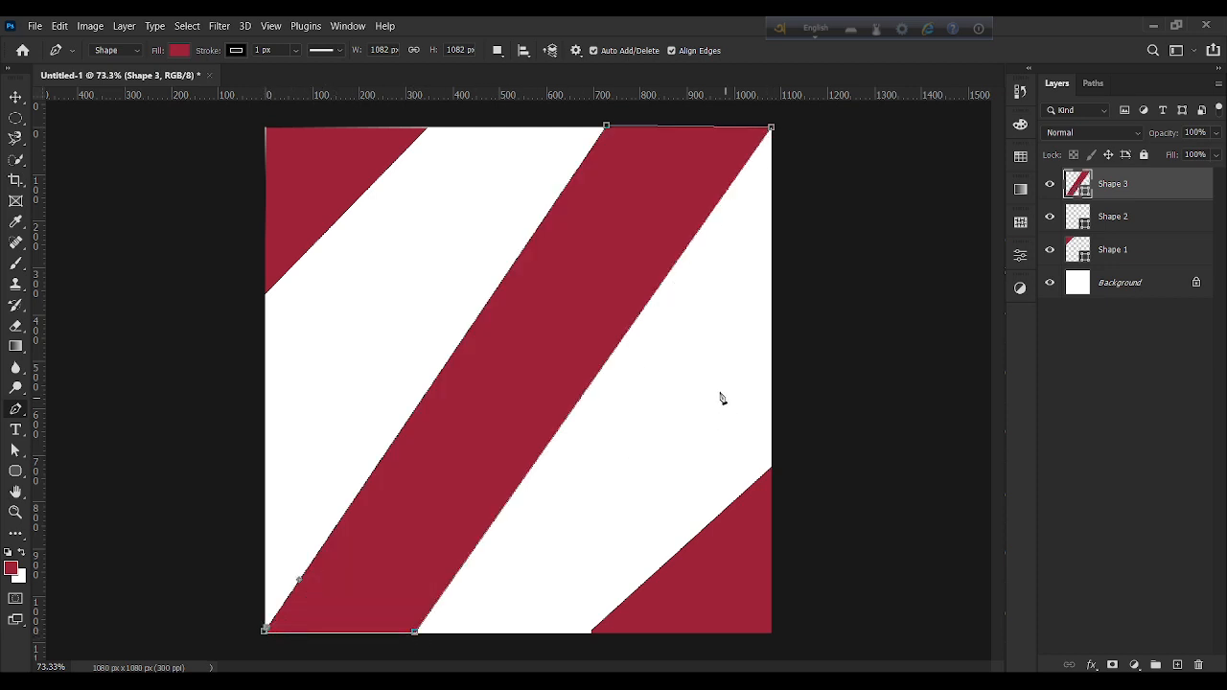
Move the upper-left corner triangle about 150 px straight down along the canvas's left edge.
{"action": "left_click", "coordinate": [15, 99]}
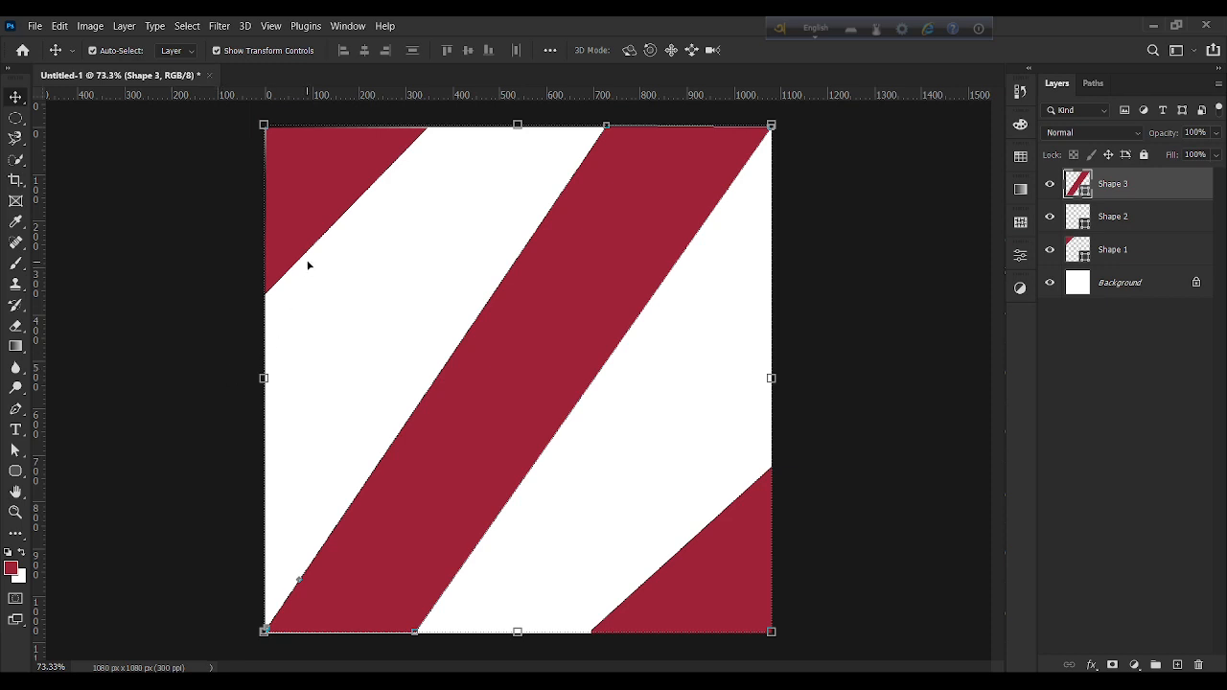
{"action": "mouse_move", "coordinate": [307, 266]}
{"action": "left_mouse_down"}
{"action": "mouse_move", "coordinate": [515, 466]}
{"action": "mouse_move", "coordinate": [309, 288]}
{"action": "left_mouse_up"}
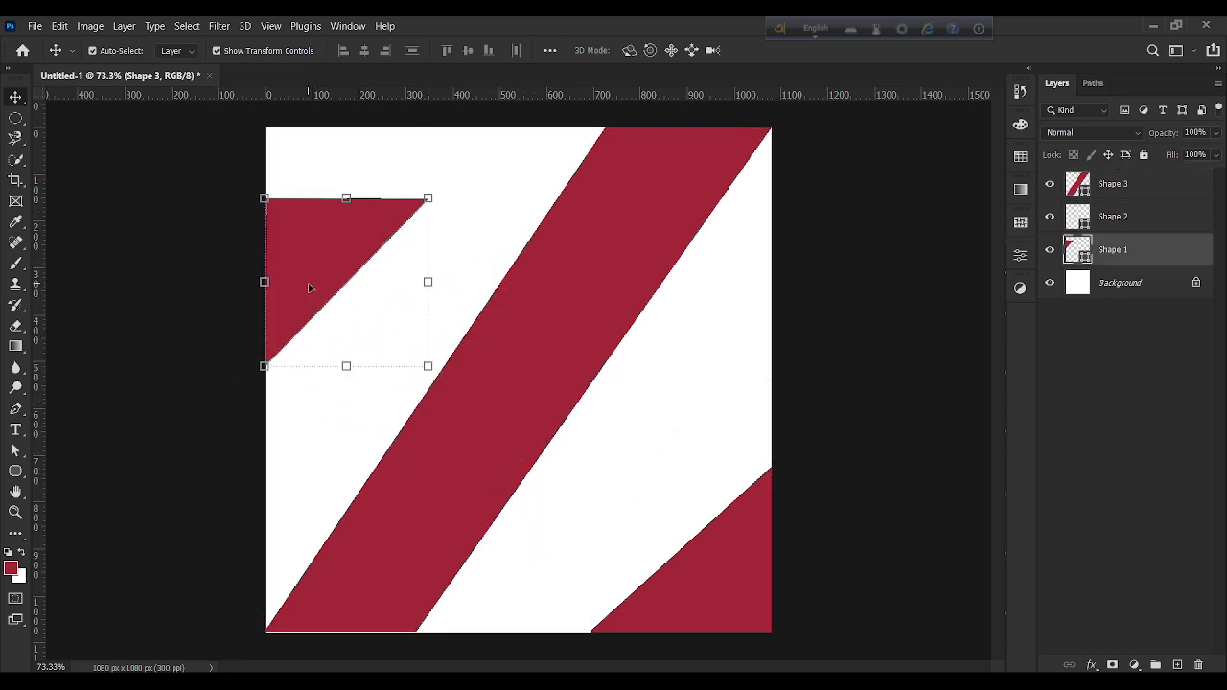